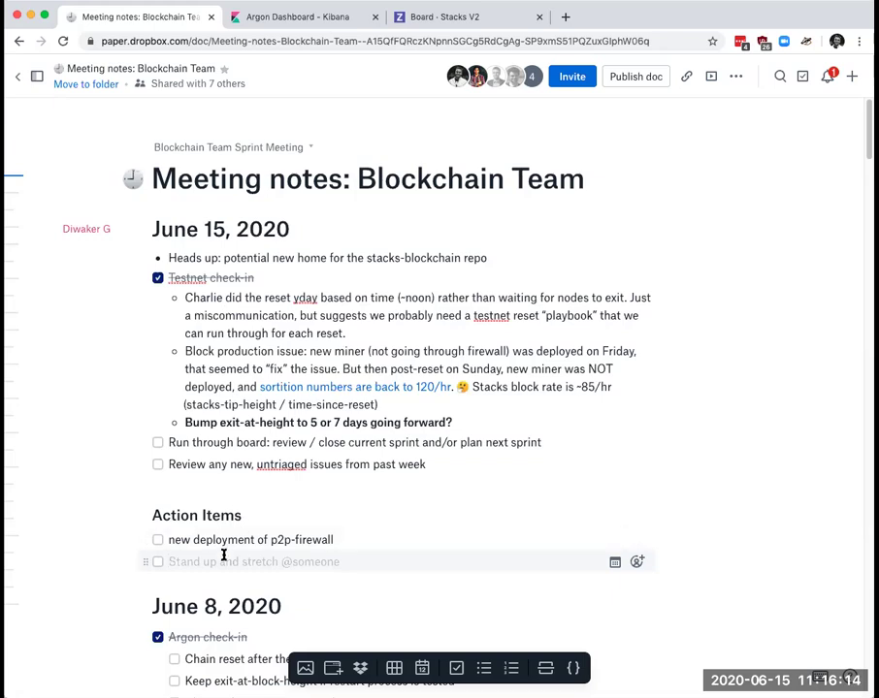
Add the action item "update config to bump up exit-at-height to 7days" below the p2p-firewall item in the June 15 notes.
type("update ")
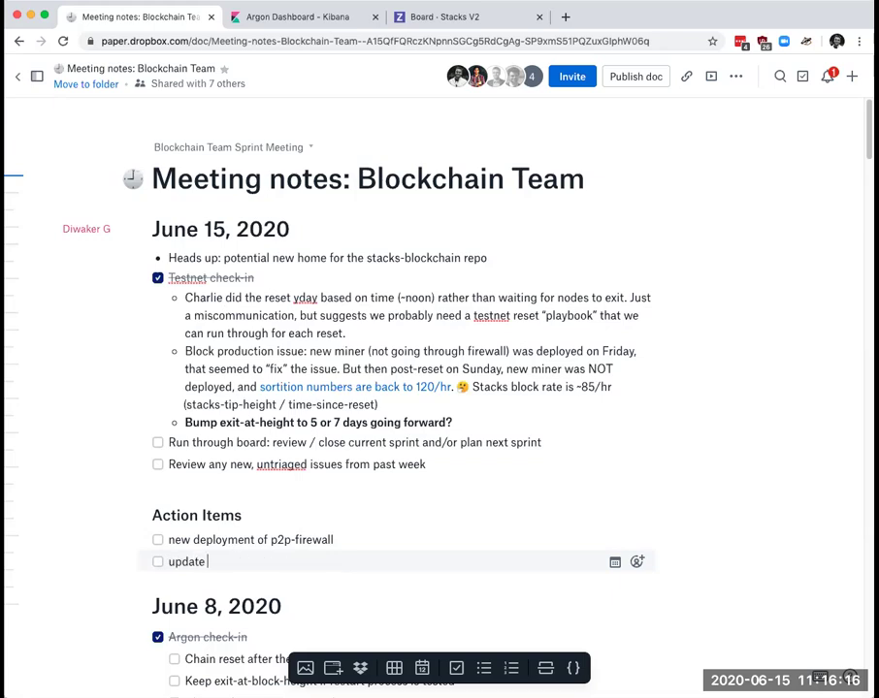
type("config to bump up e")
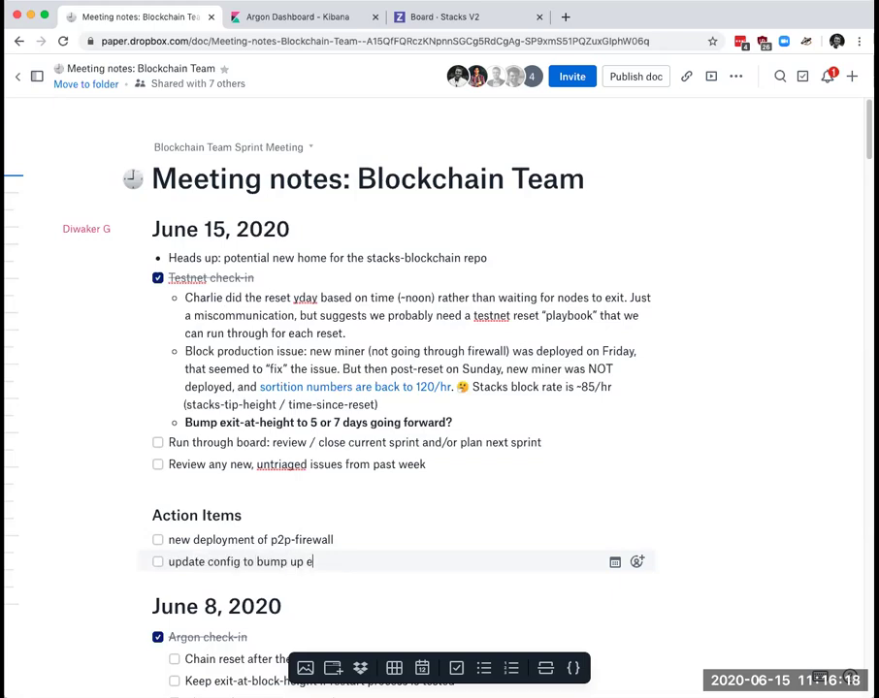
type("xit-at-height to 7days")
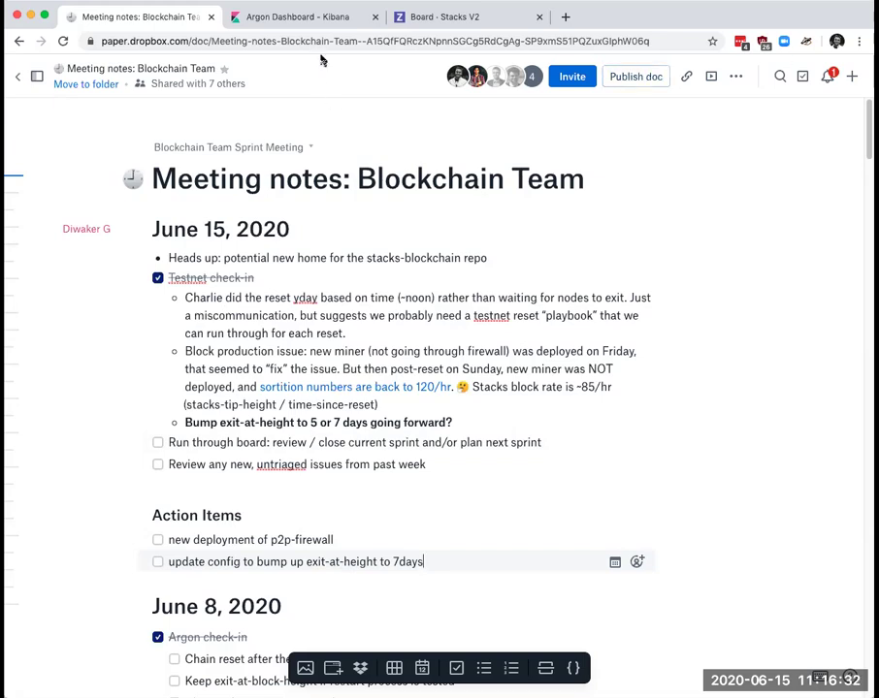
Switch to the Stacks V2 board in ZenHub and read issue #1663 about `to-principal` in the Review/QA pipeline.
left_click(335, 17)
left_click(469, 15)
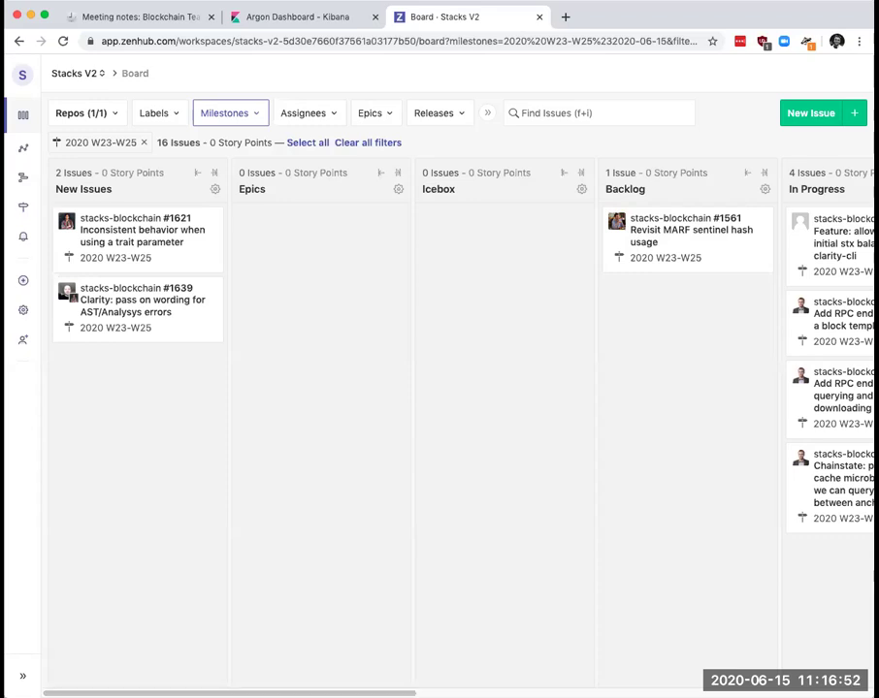
scroll(456, 407, "right", 10)
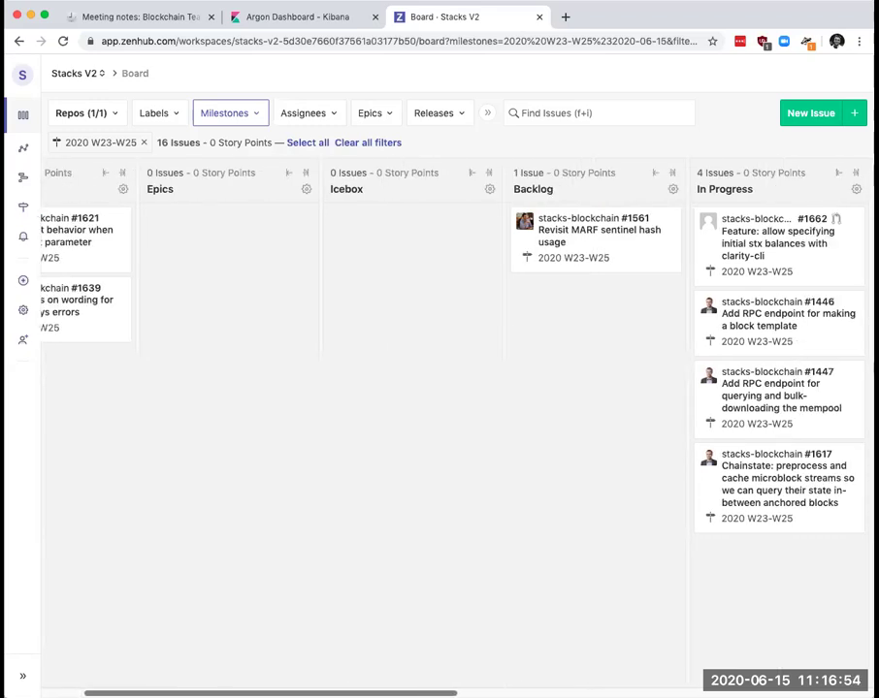
scroll(454, 455, "right", 3)
scroll(455, 447, "up", 3)
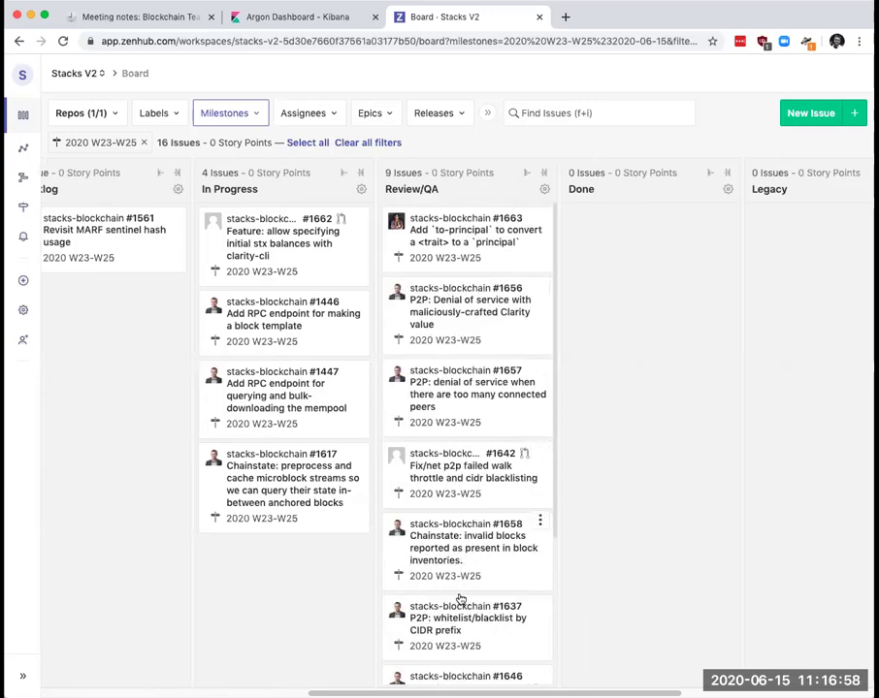
left_click(490, 246)
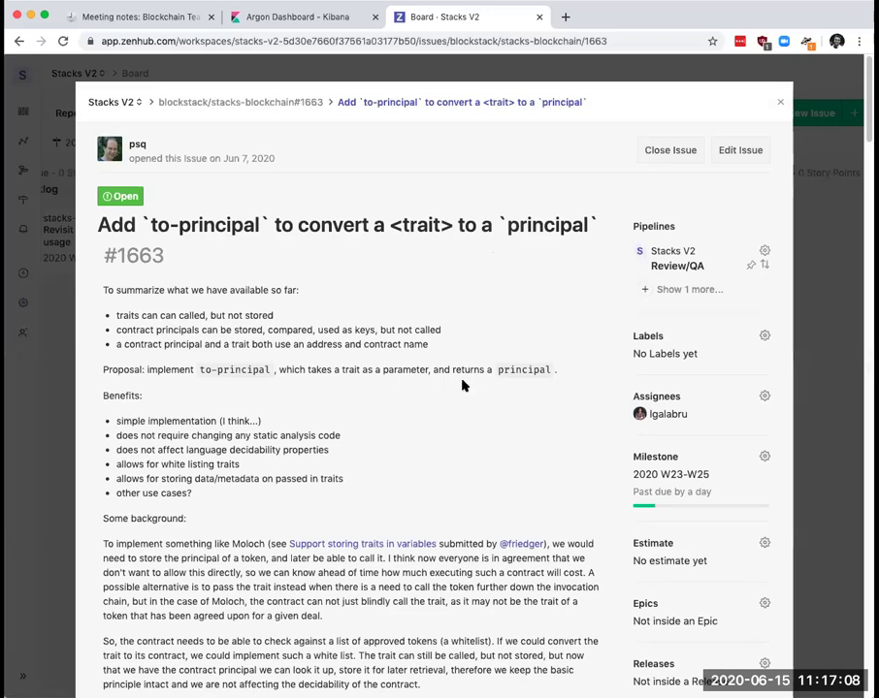
scroll(458, 380, "down", 3)
scroll(458, 380, "up", 3)
scroll(364, 429, "down", 1)
left_click(779, 97)
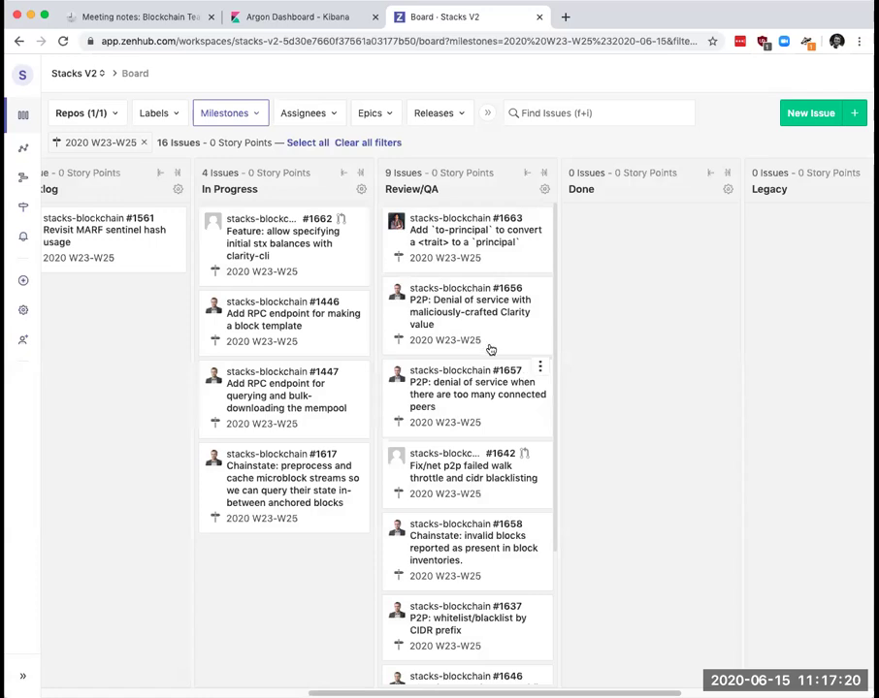
Look through the remaining Review/QA issues and read issue #1658 about invalid blocks in block inventories.
scroll(437, 341, "down", 1)
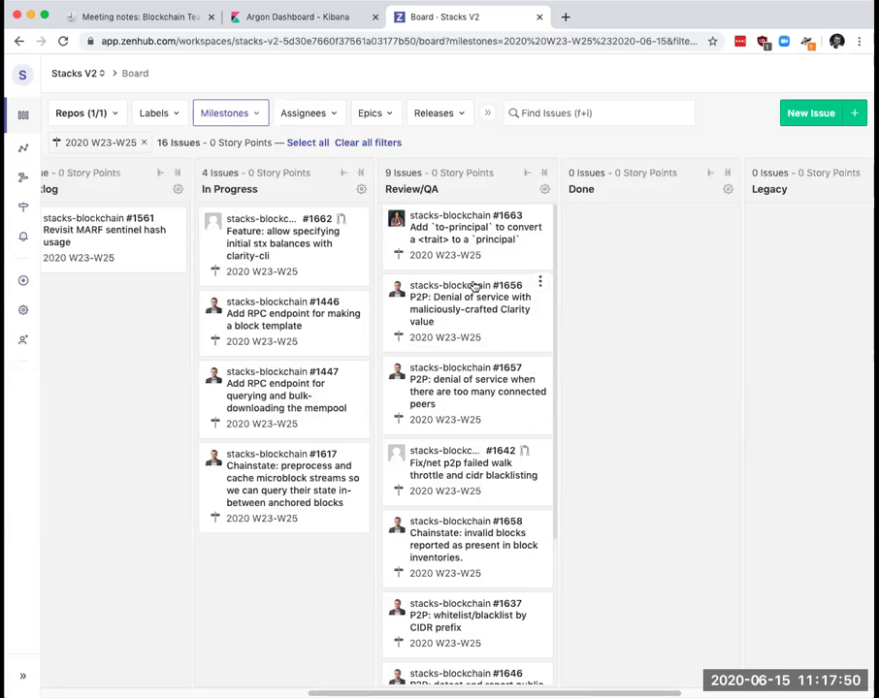
scroll(470, 446, "down", 5)
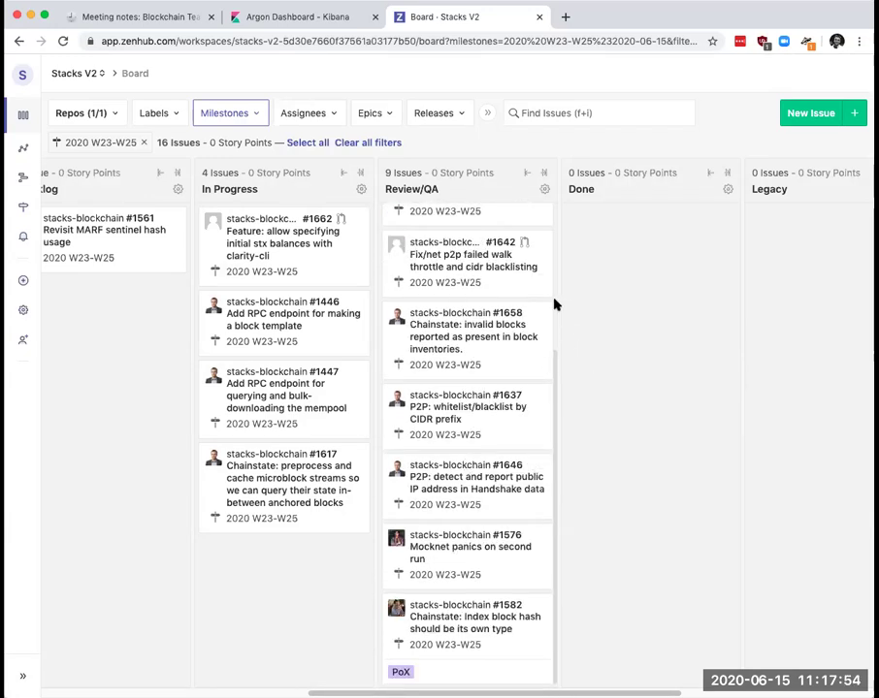
left_click(453, 347)
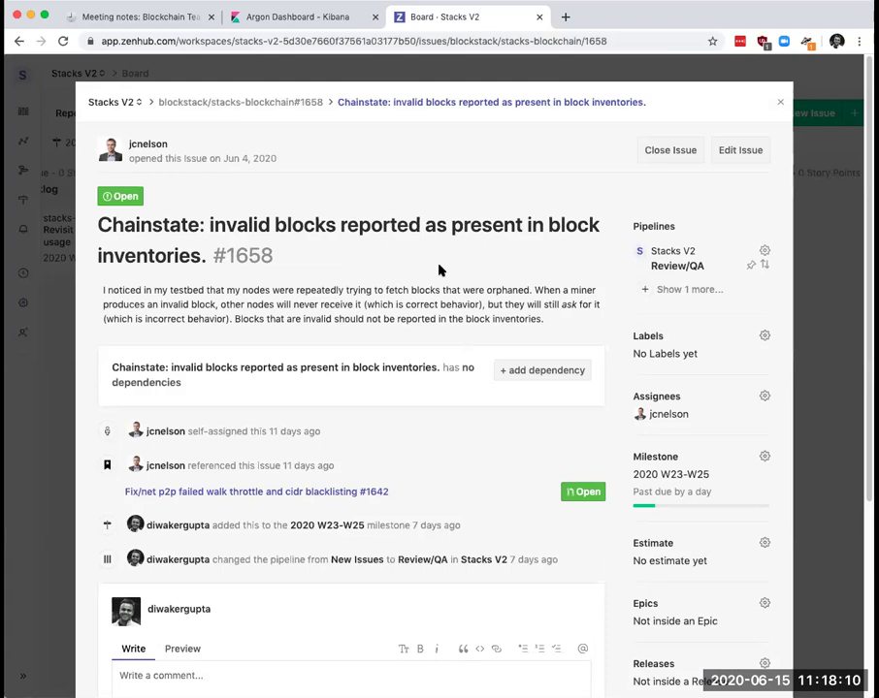
left_click(780, 103)
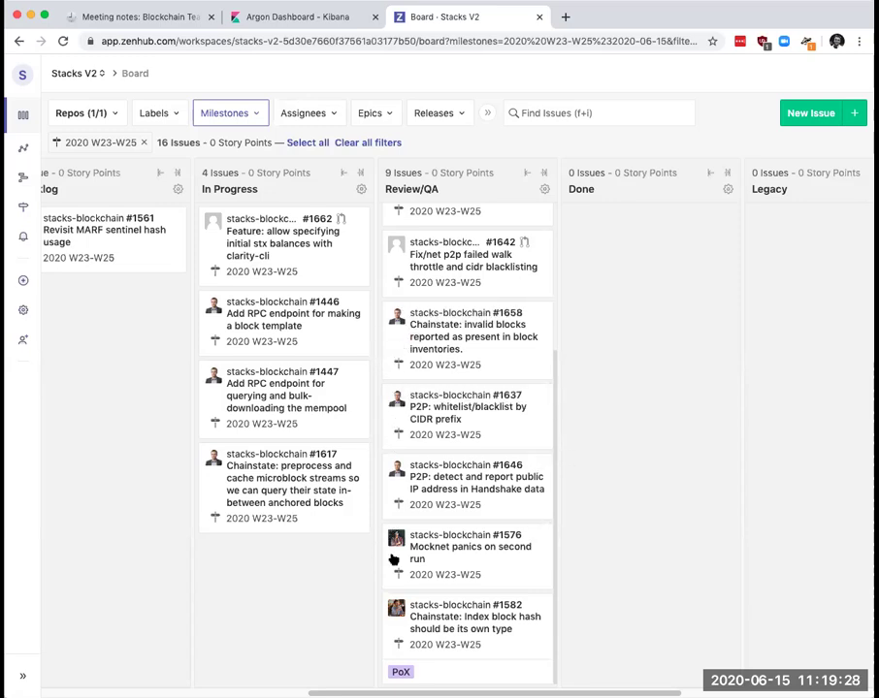
Review issue #1576, "Mocknet panics on second run", and move it from Review/QA to the end of the In Progress pipeline.
left_click(422, 558)
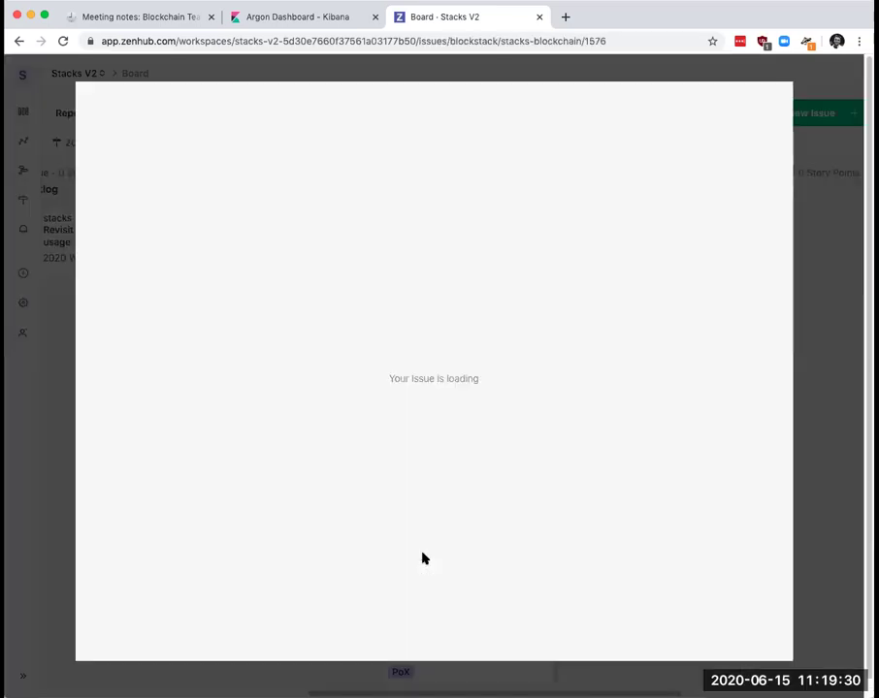
scroll(494, 495, "down", 1)
scroll(490, 499, "down", 5)
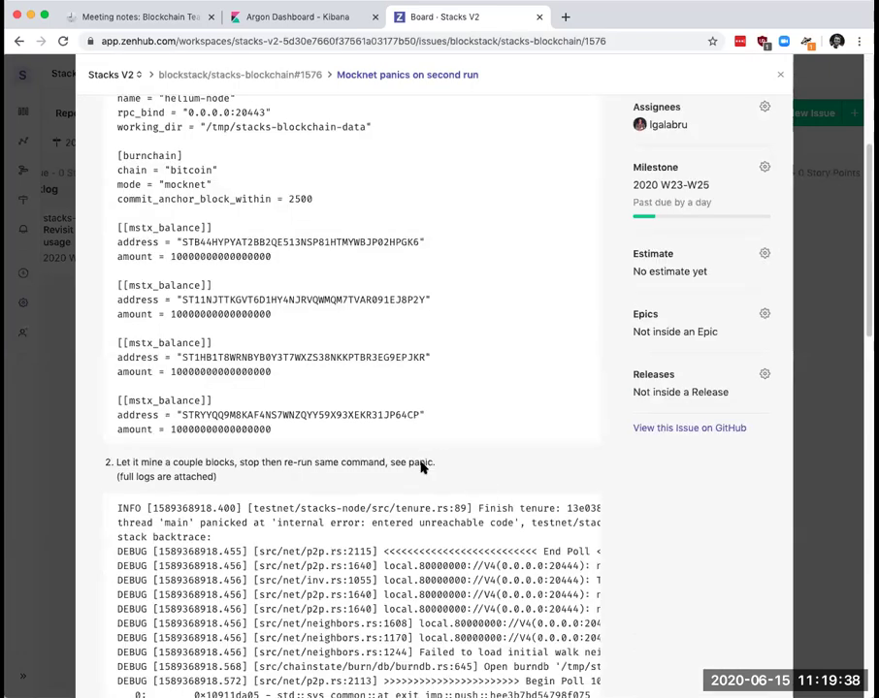
scroll(421, 464, "up", 10)
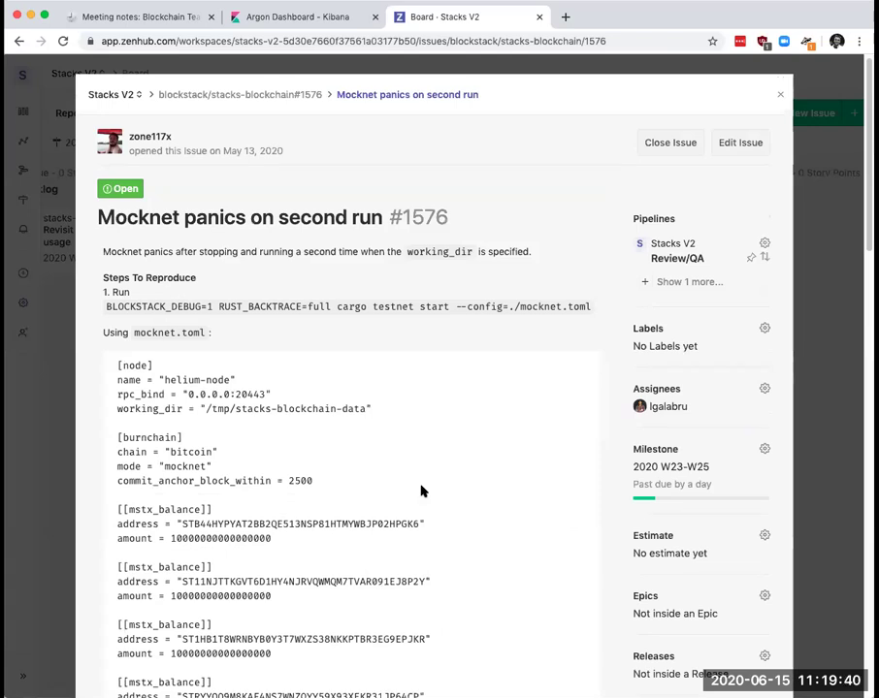
scroll(421, 491, "down", 3)
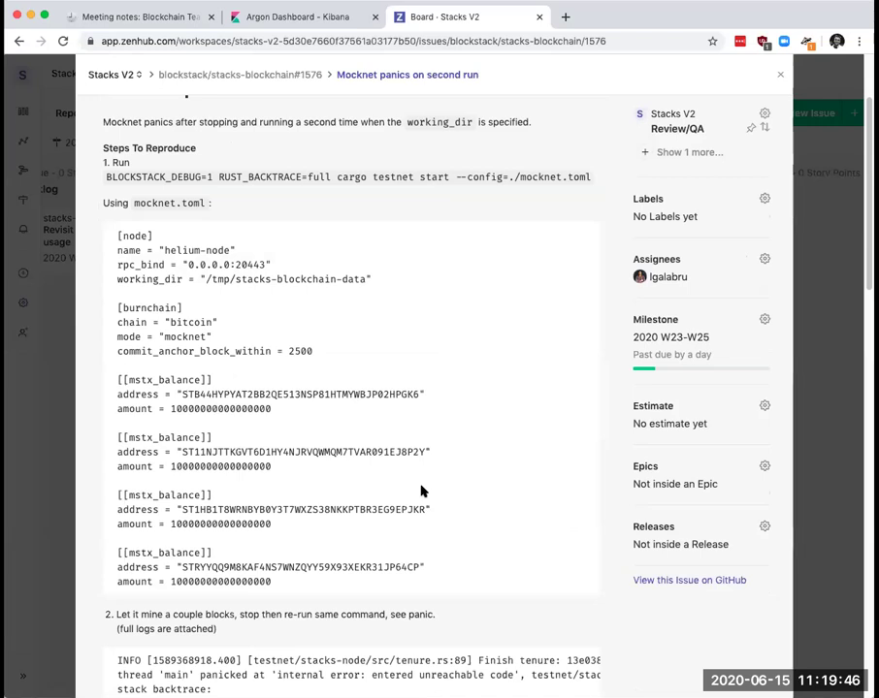
scroll(421, 491, "up", 1)
scroll(421, 490, "up", 3)
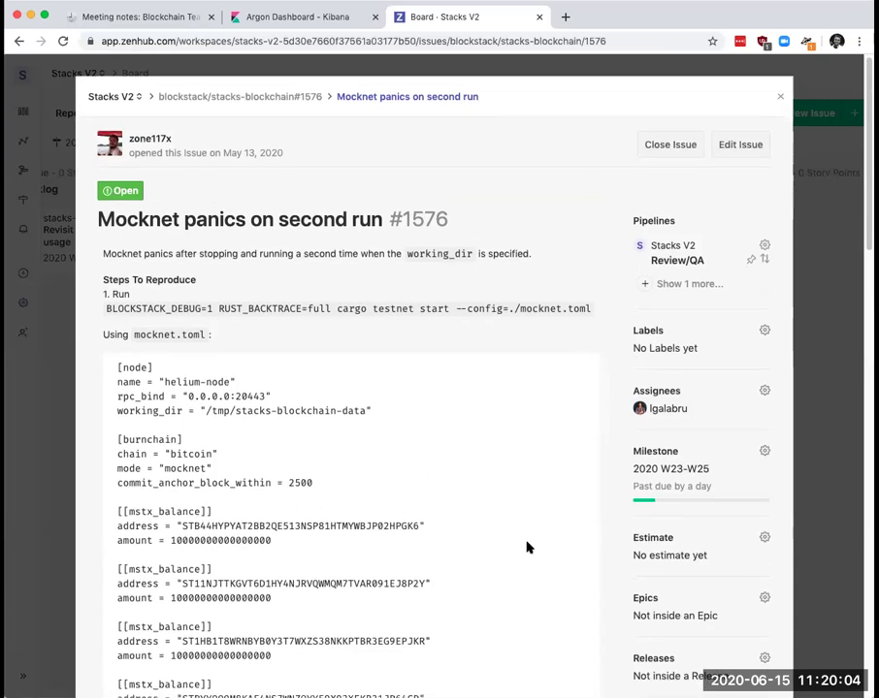
scroll(526, 548, "down", 10)
scroll(526, 548, "up", 15)
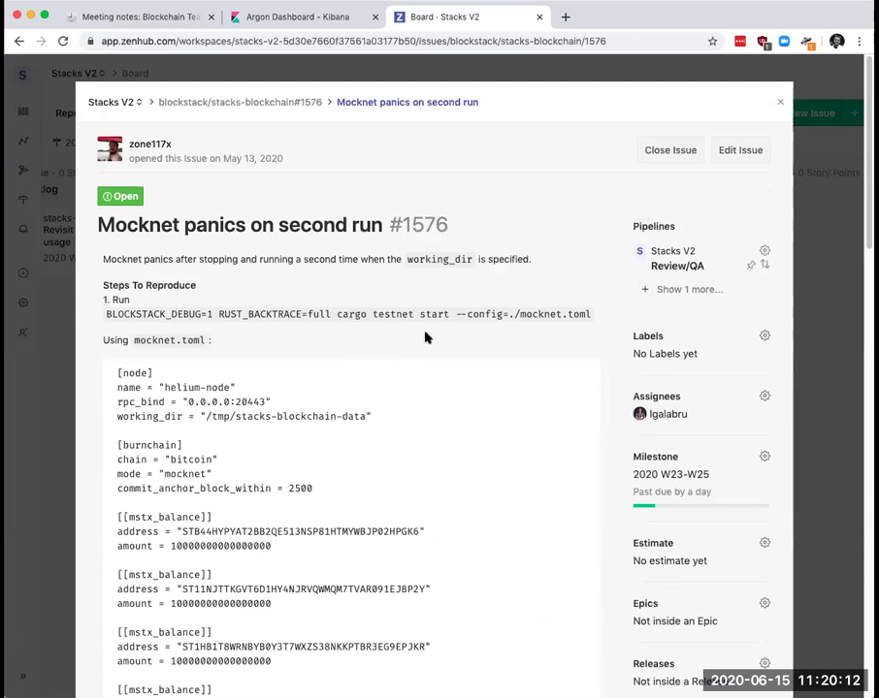
left_click(776, 107)
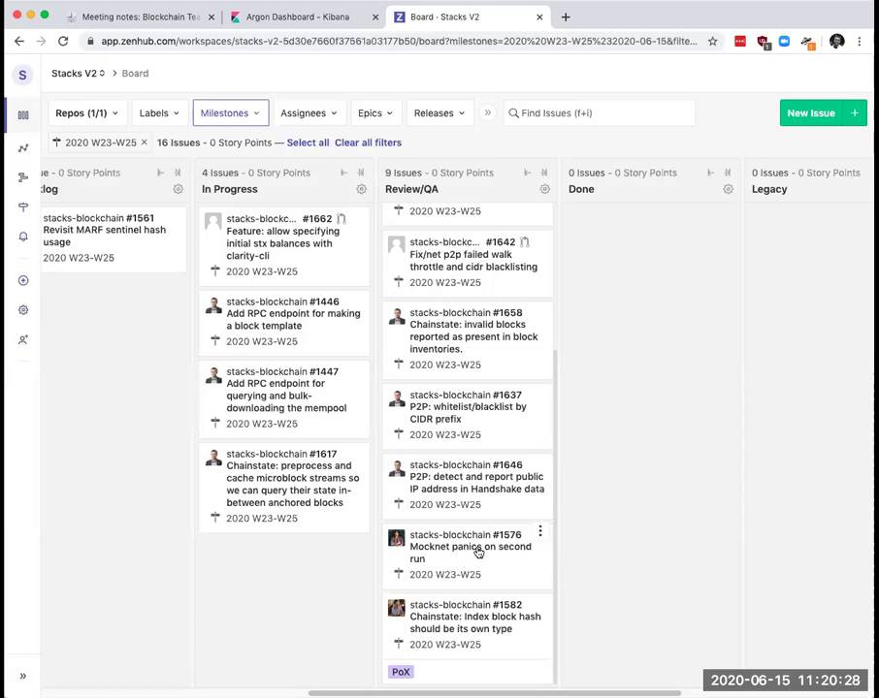
left_click_drag(472, 553, 321, 558)
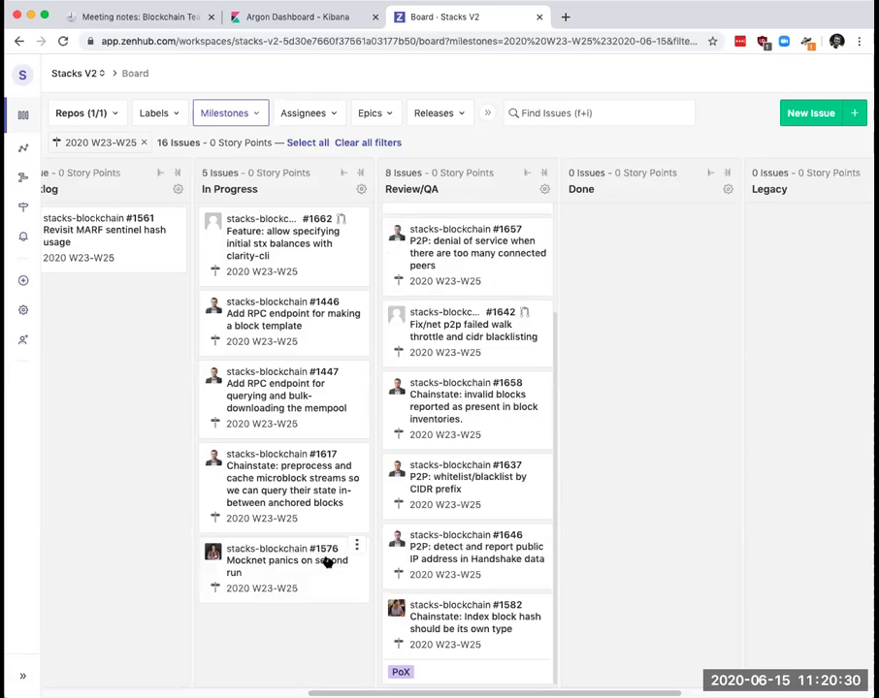
Read the description and activity of Review/QA issue #1582, "Chainstate: Index block hash should be its own type".
left_click(476, 629)
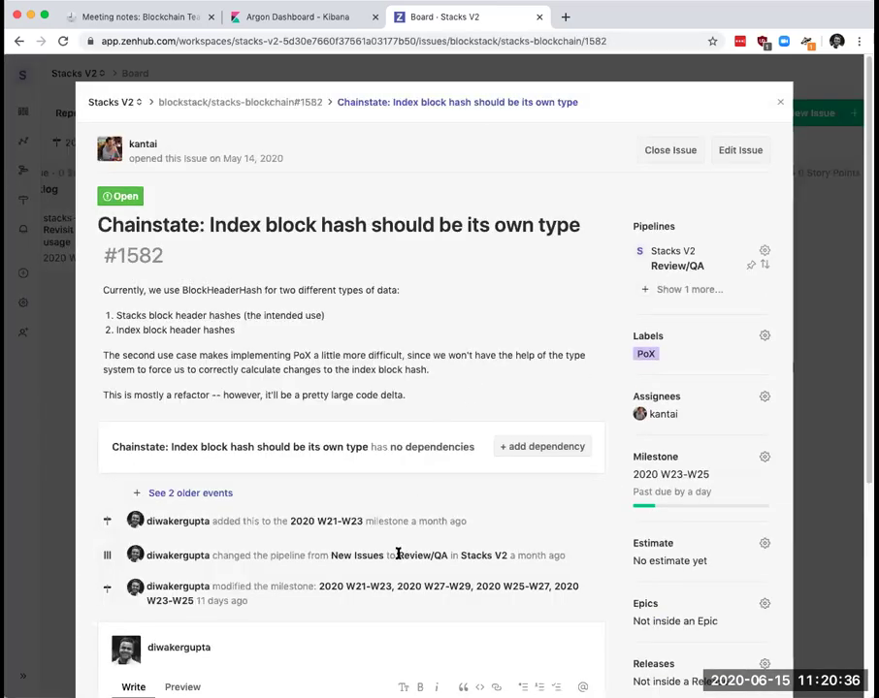
scroll(397, 554, "down", 1)
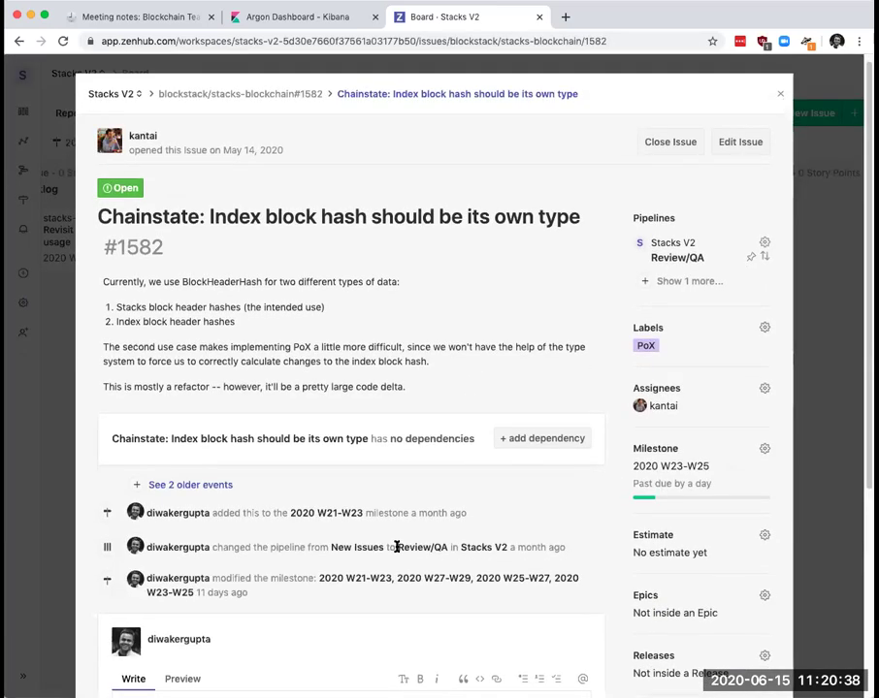
scroll(397, 548, "down", 1)
scroll(397, 551, "down", 3)
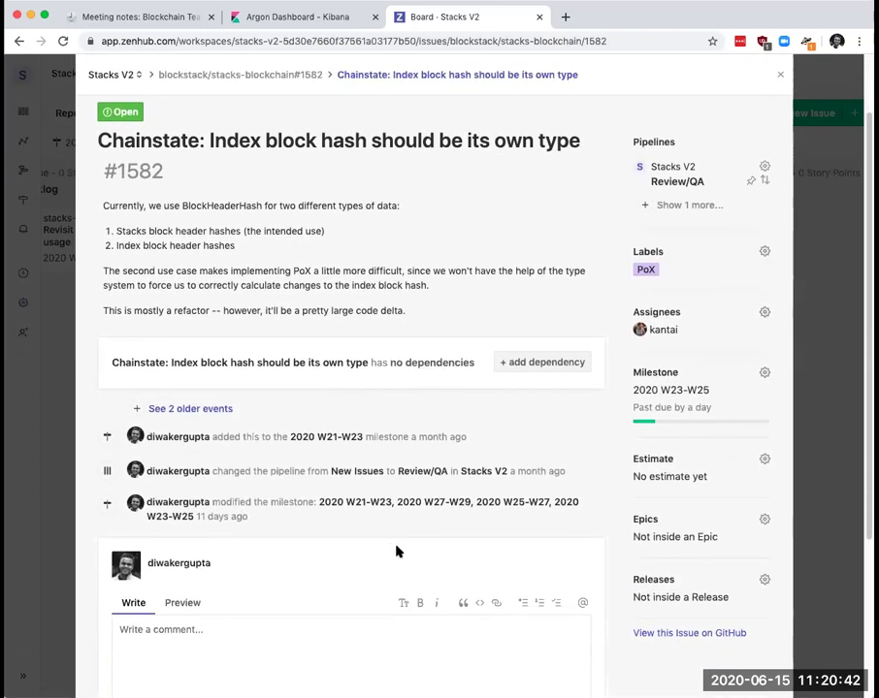
scroll(399, 528, "down", 4)
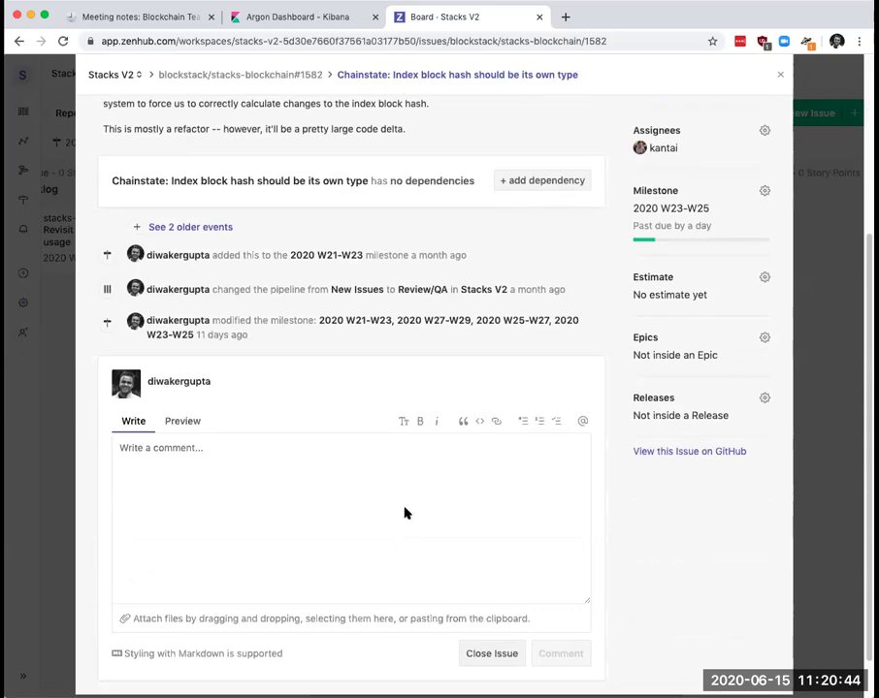
scroll(405, 509, "up", 6)
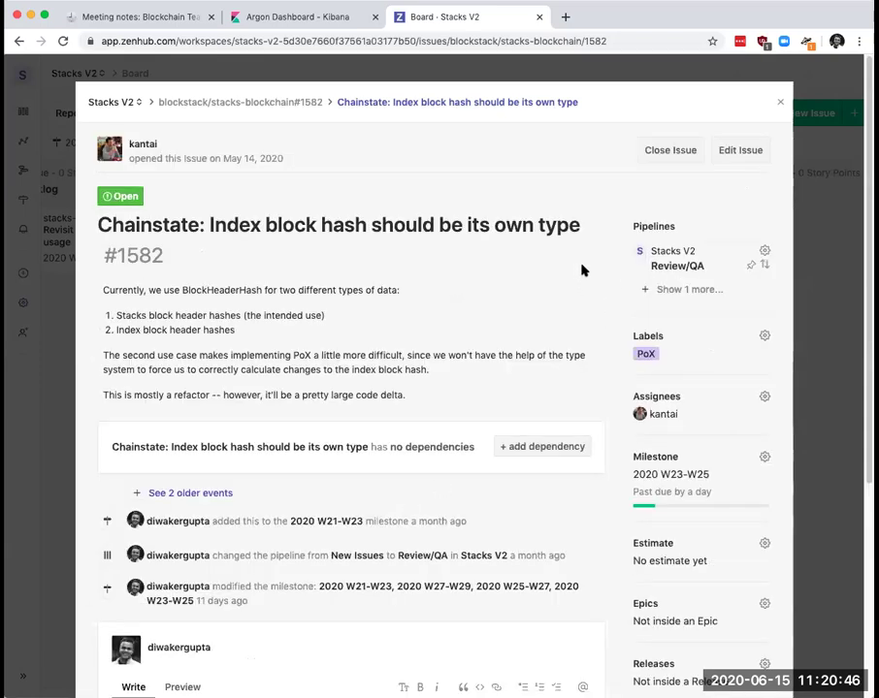
left_click(779, 107)
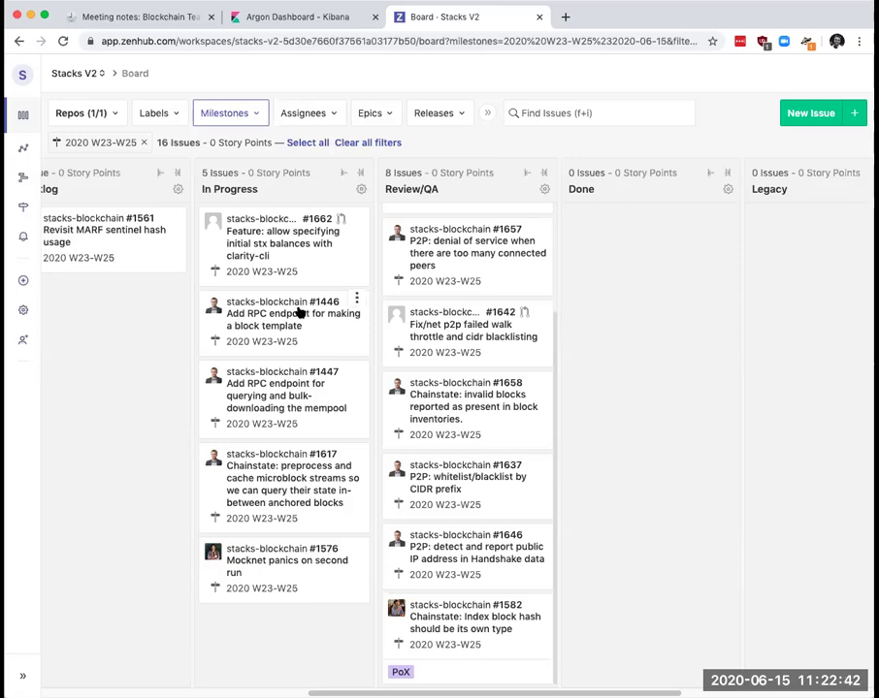
Review pull request #1662 on initial stx balances with clarity-cli and move it from In Progress to Review/QA, just below #1663.
left_click(262, 244)
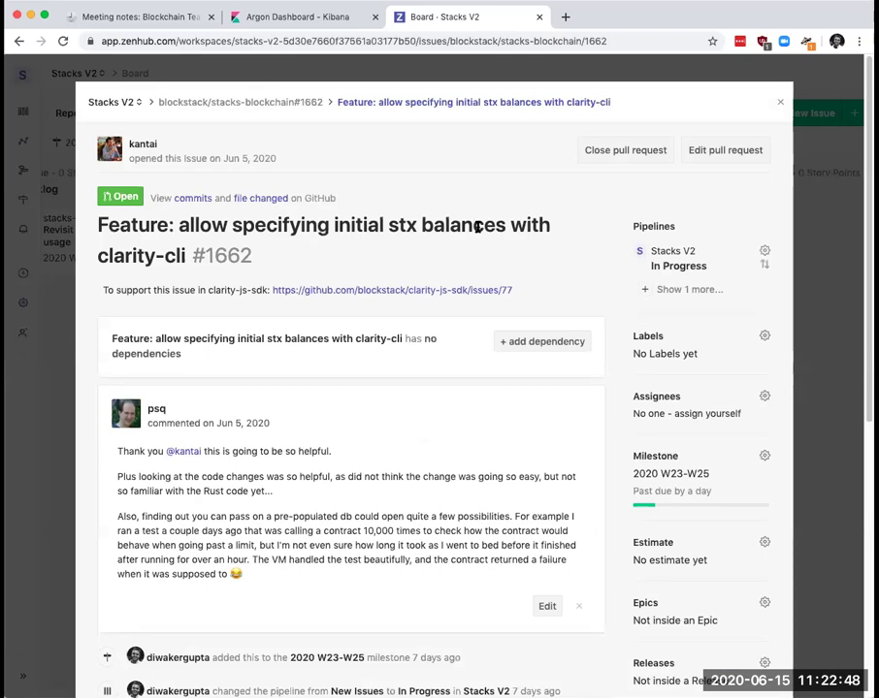
scroll(477, 226, "down", 3)
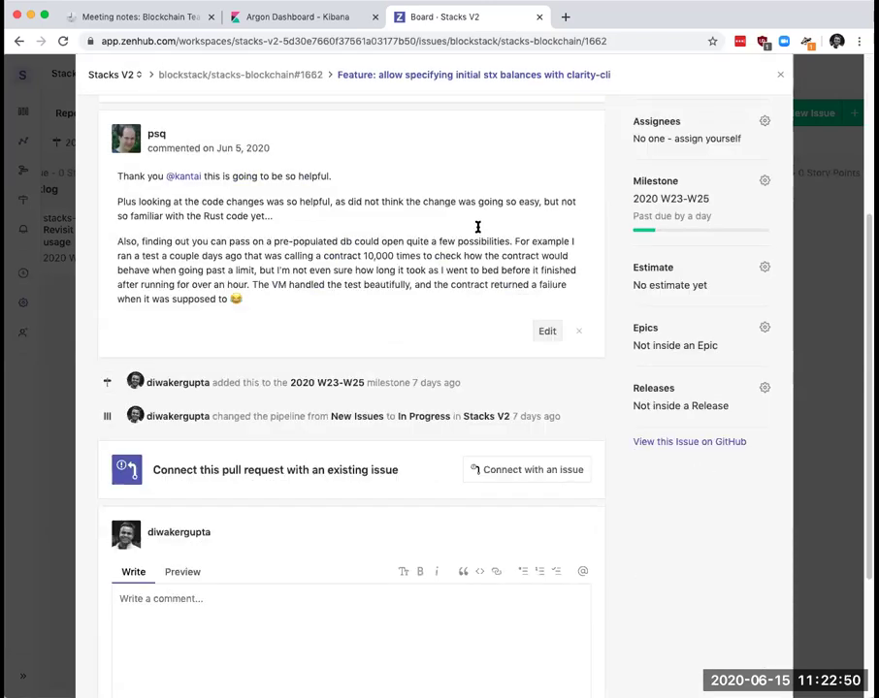
scroll(477, 231, "up", 3)
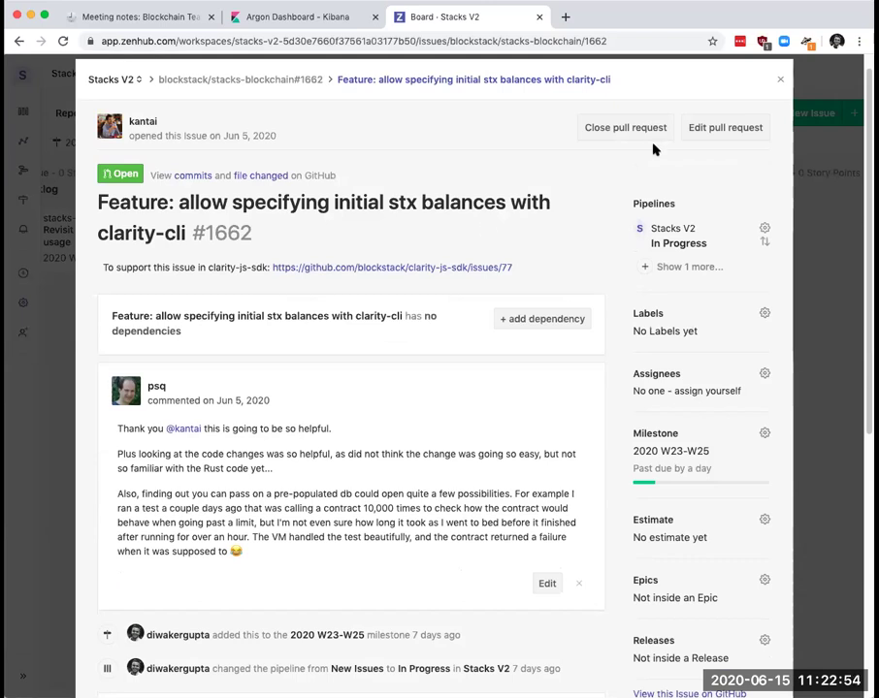
left_click(781, 81)
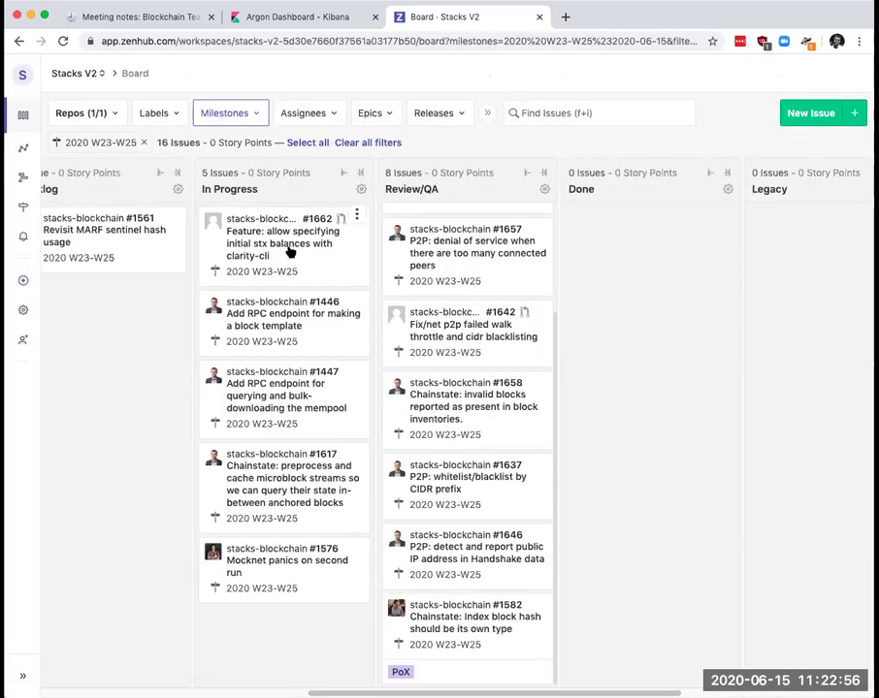
scroll(470, 260, "up", 2)
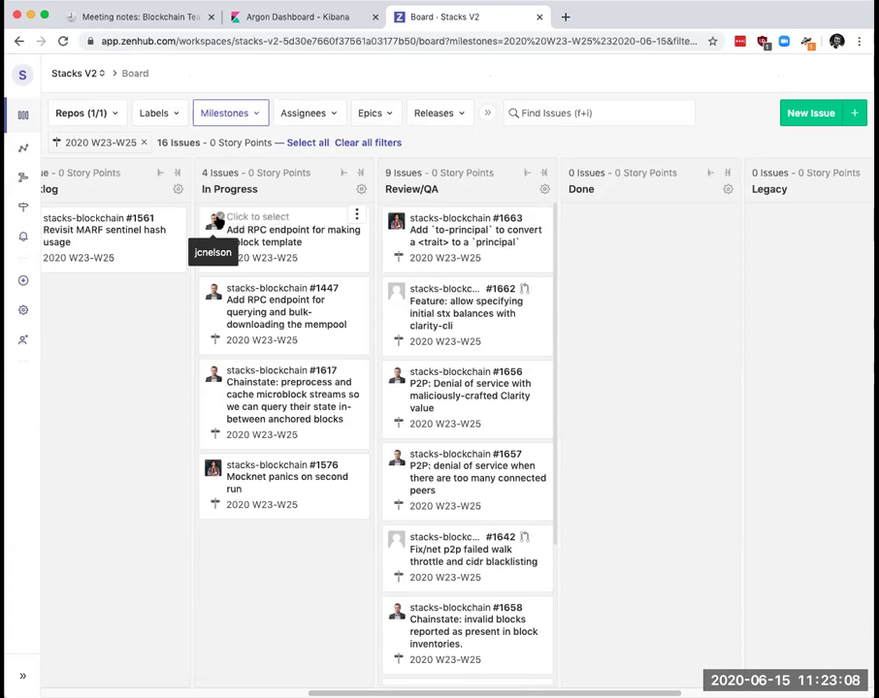
Assign In Progress issues #1446, #1447 and #1617 together to the 2020 W25-W27 milestone and finish the bulk edit.
left_click(217, 222)
left_click(215, 308)
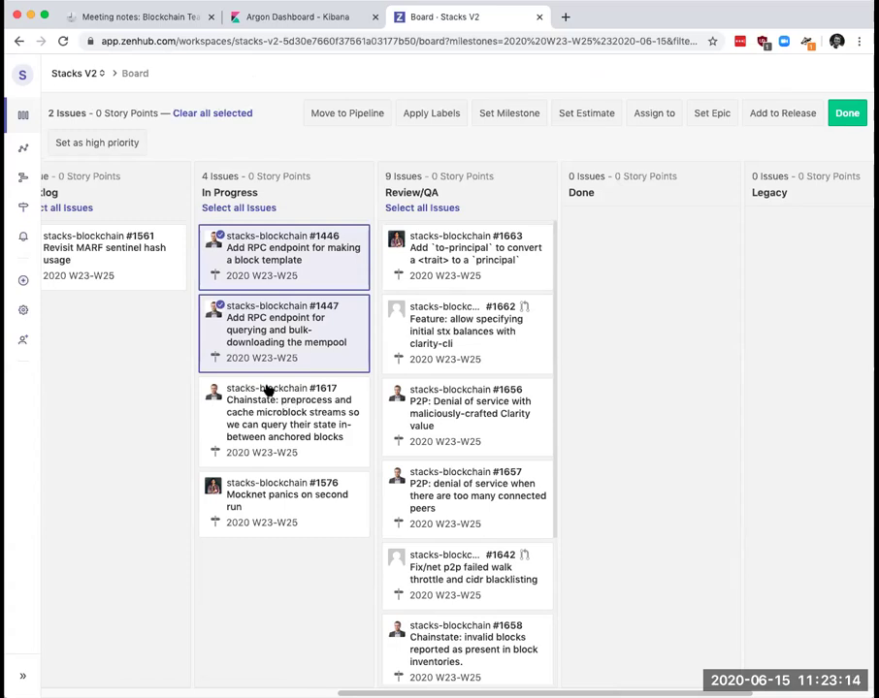
left_click(215, 392)
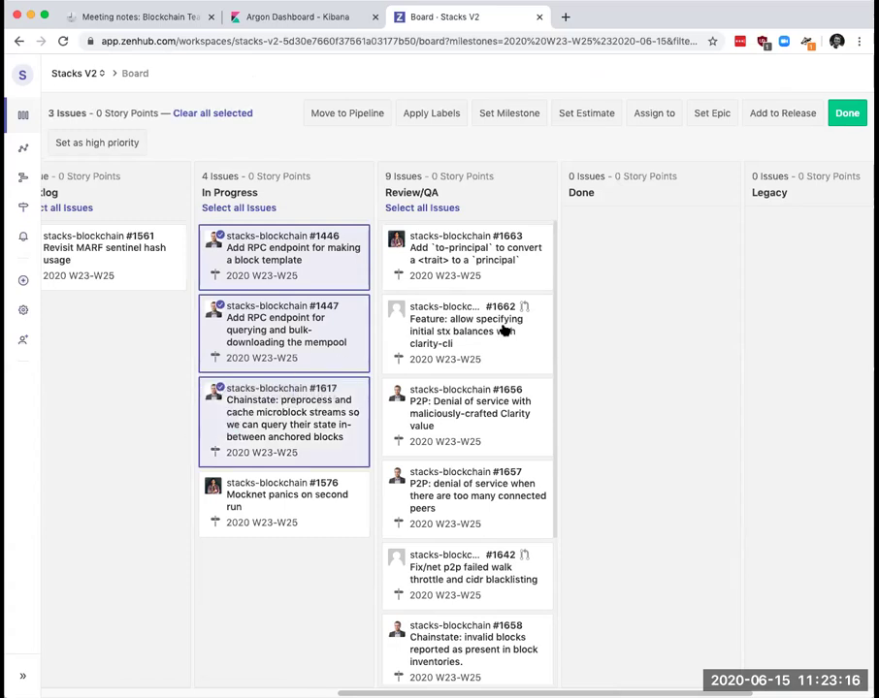
left_click(508, 114)
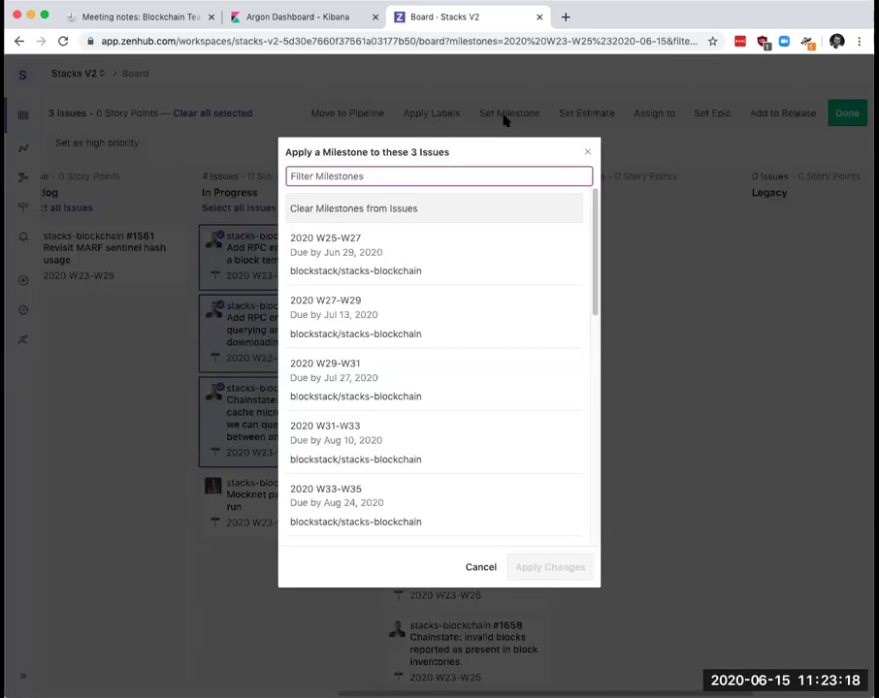
left_click(459, 254)
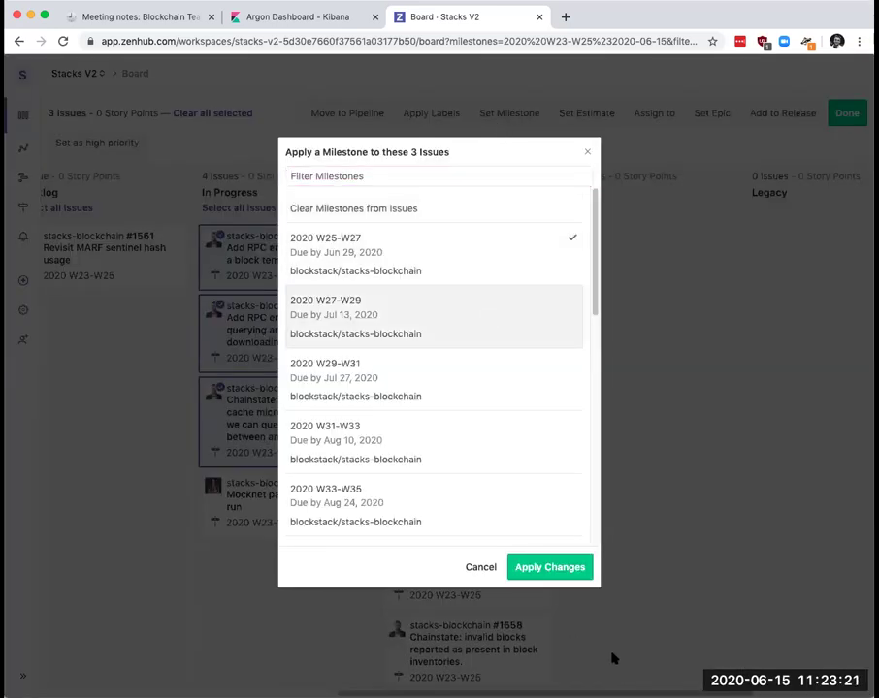
left_click(565, 576)
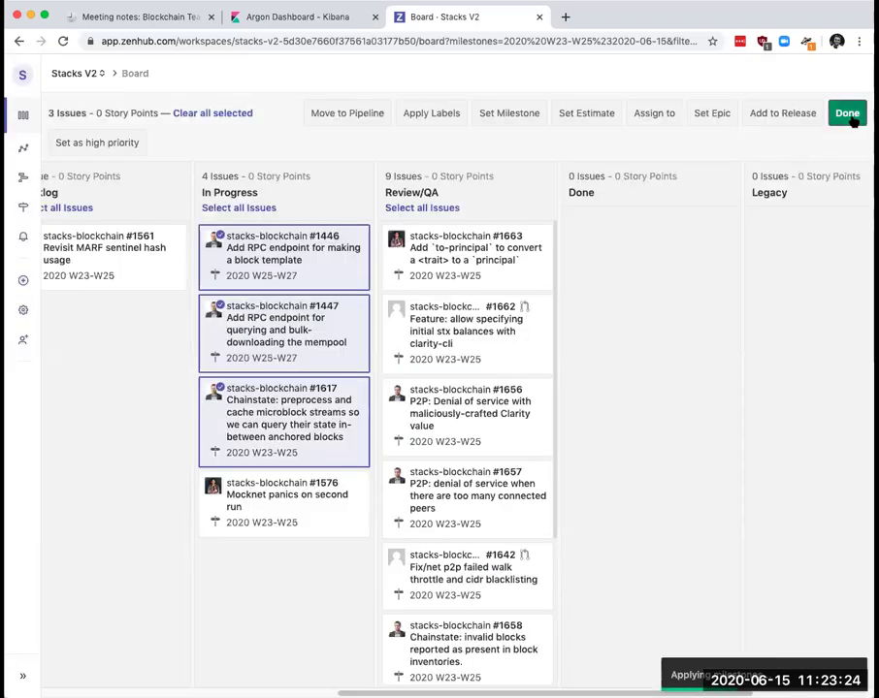
left_click(845, 114)
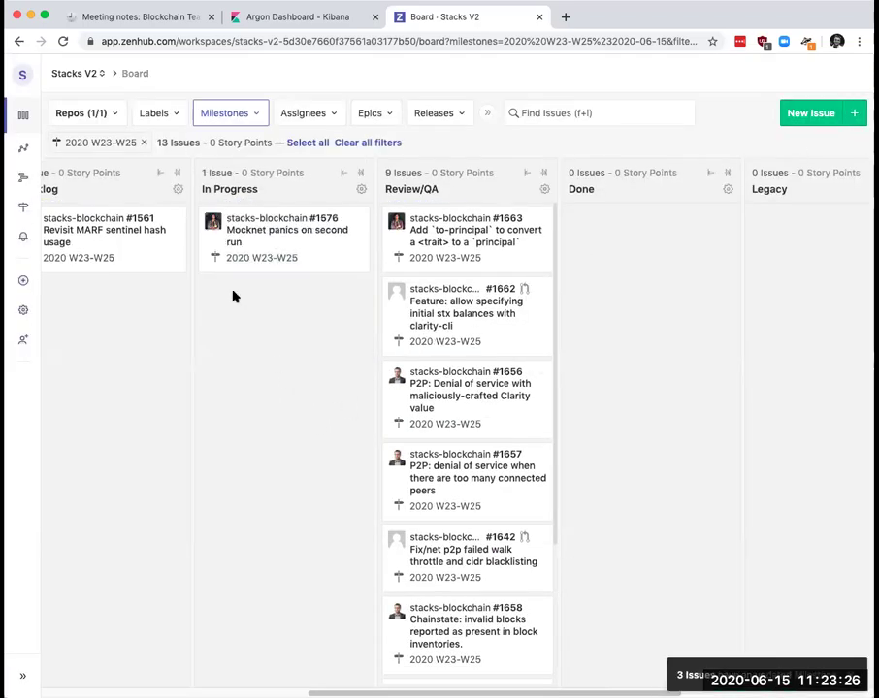
Read the bug description, error output and activity of New Issues item #1621, "Inconsistent behavior when using a trait parameter".
scroll(205, 295, "left", 10)
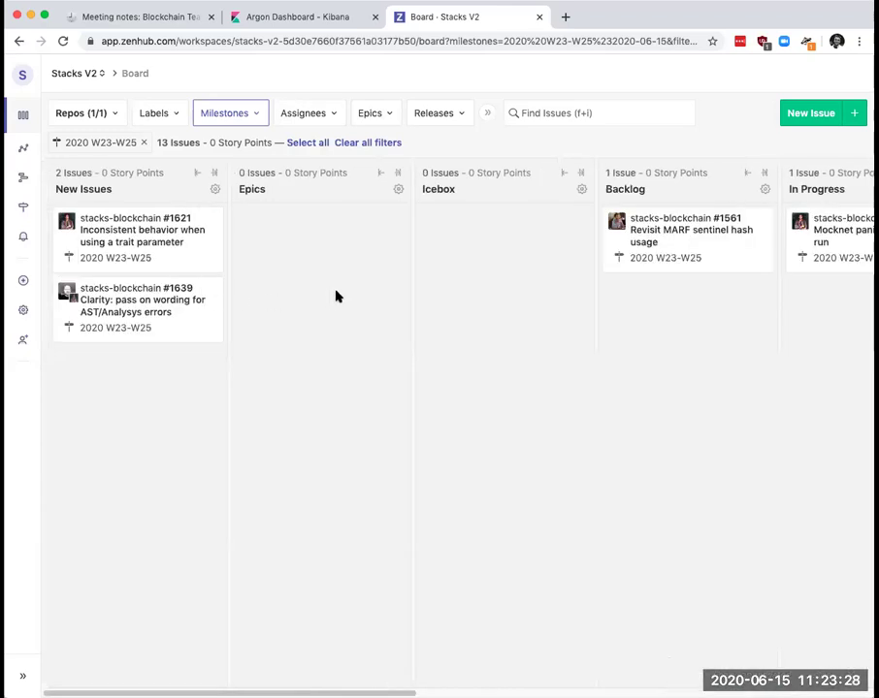
left_click(162, 235)
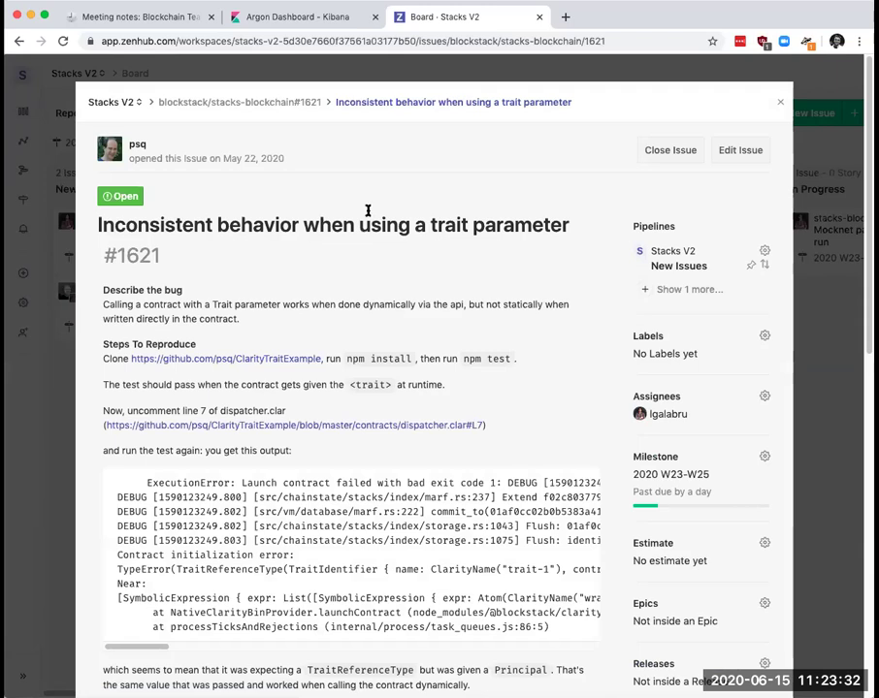
scroll(368, 211, "down", 15)
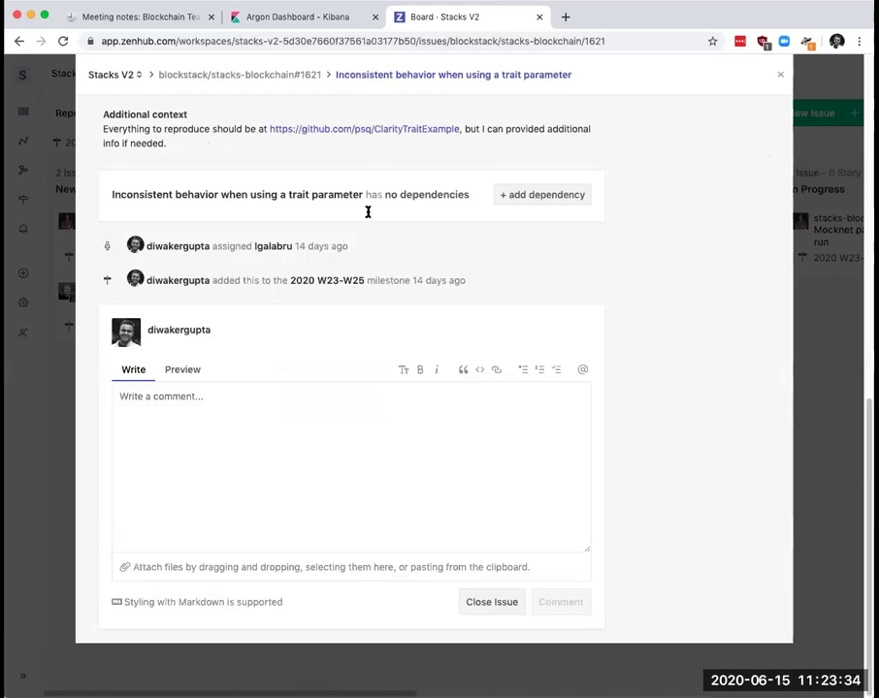
scroll(366, 216, "up", 3)
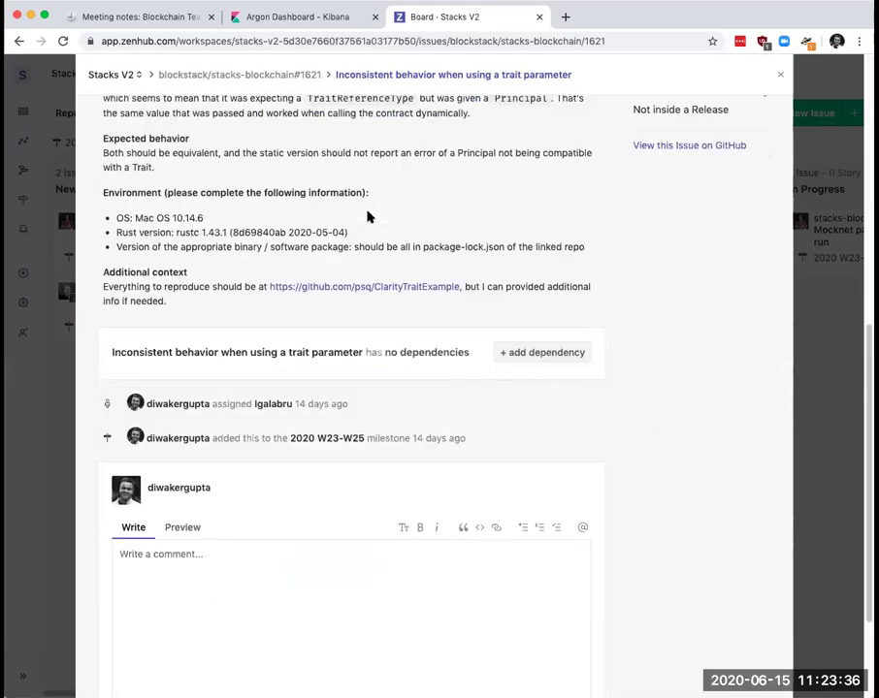
scroll(368, 217, "up", 5)
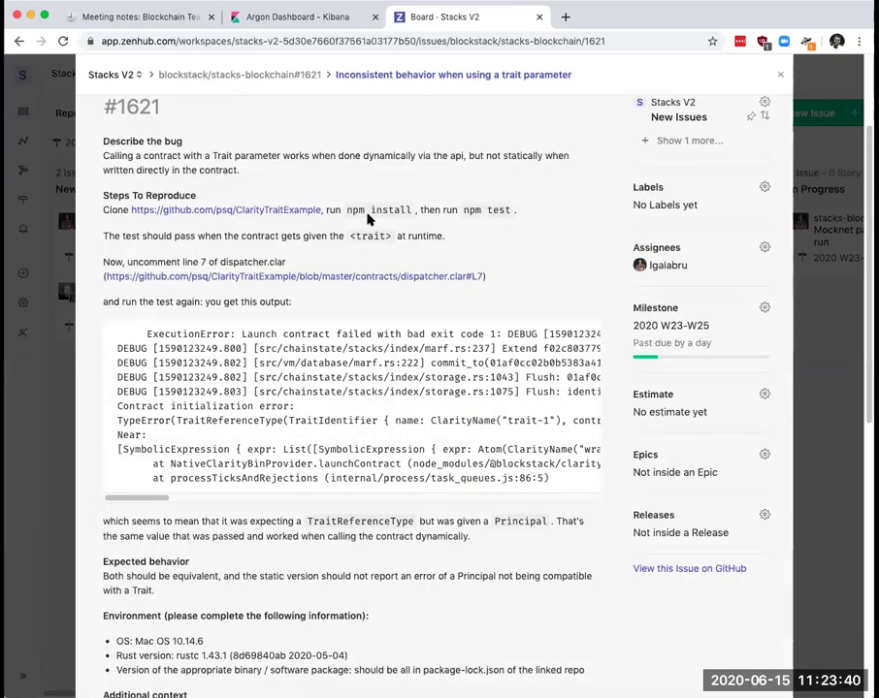
scroll(367, 217, "up", 1)
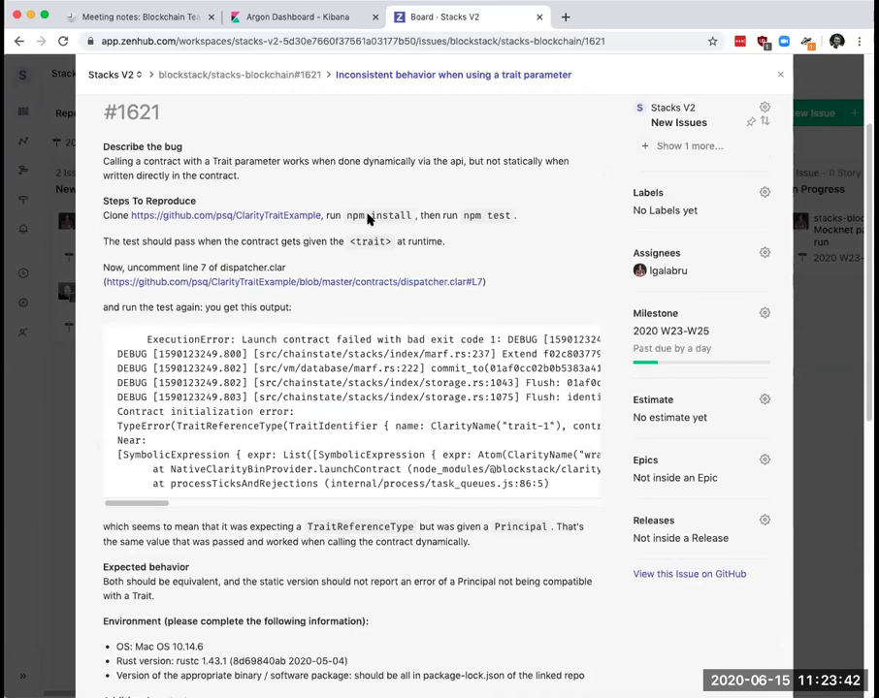
scroll(367, 215, "up", 3)
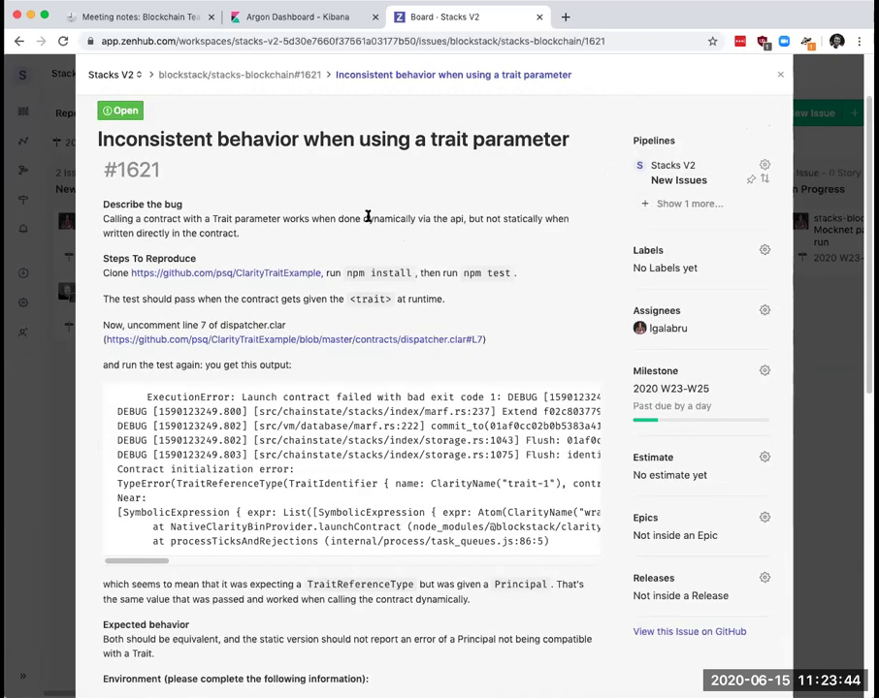
scroll(368, 218, "down", 1)
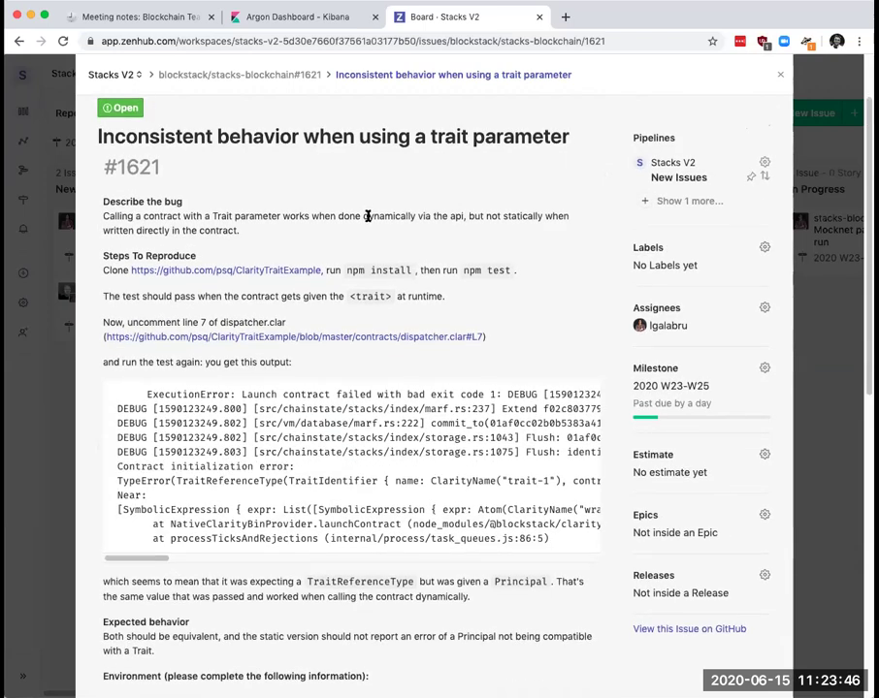
scroll(376, 216, "down", 1)
scroll(422, 221, "down", 1)
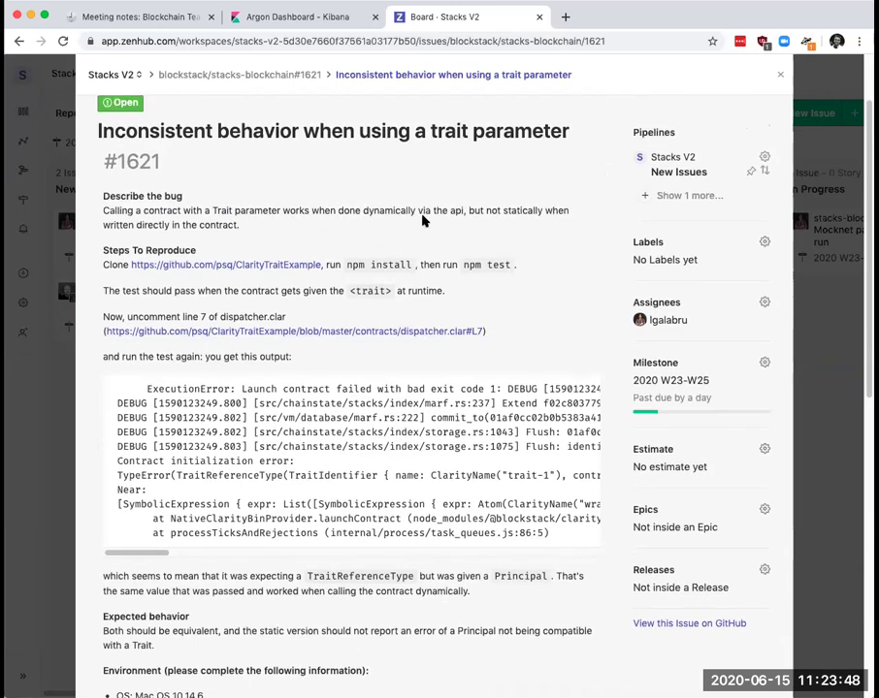
scroll(340, 382, "down", 1)
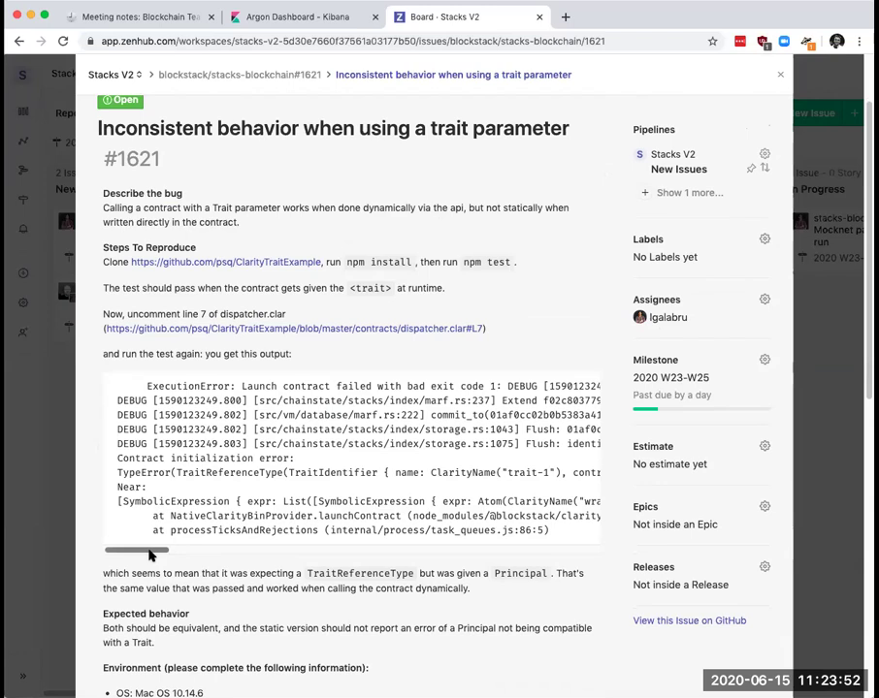
scroll(161, 550, "right", 5)
scroll(178, 554, "left", 5)
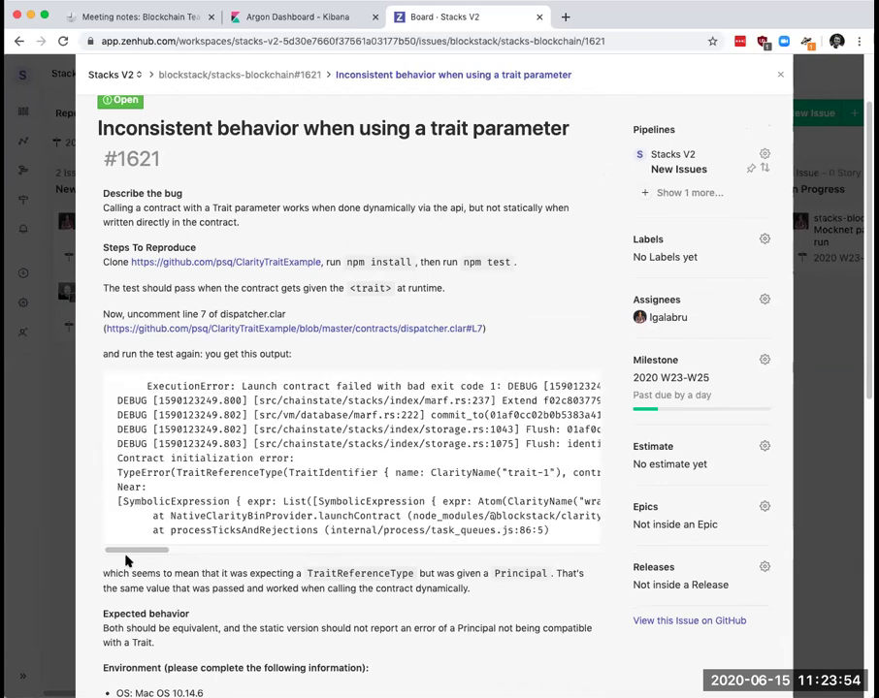
scroll(206, 546, "down", 2)
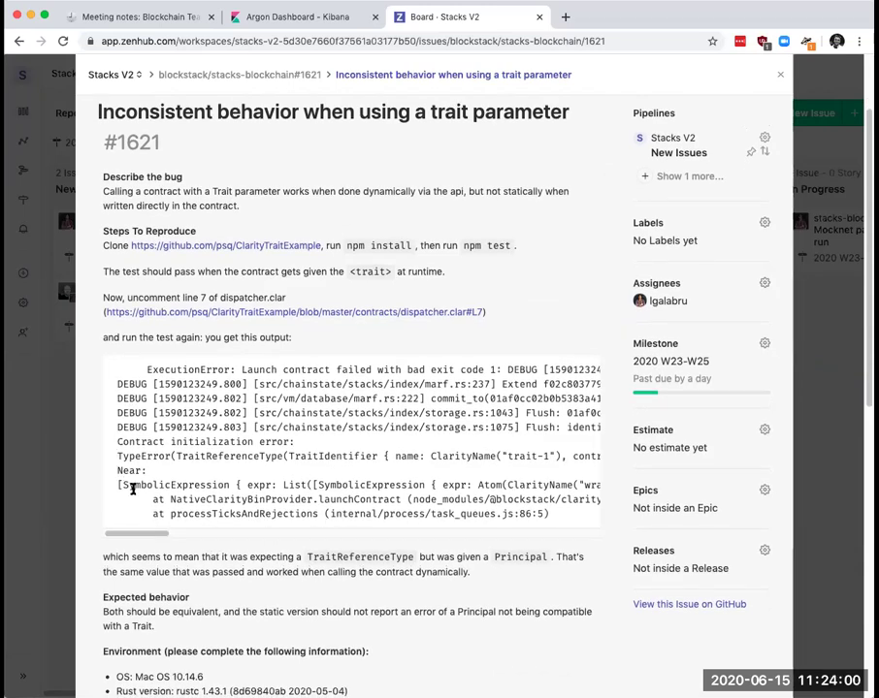
scroll(180, 546, "down", 1)
scroll(180, 546, "down", 2)
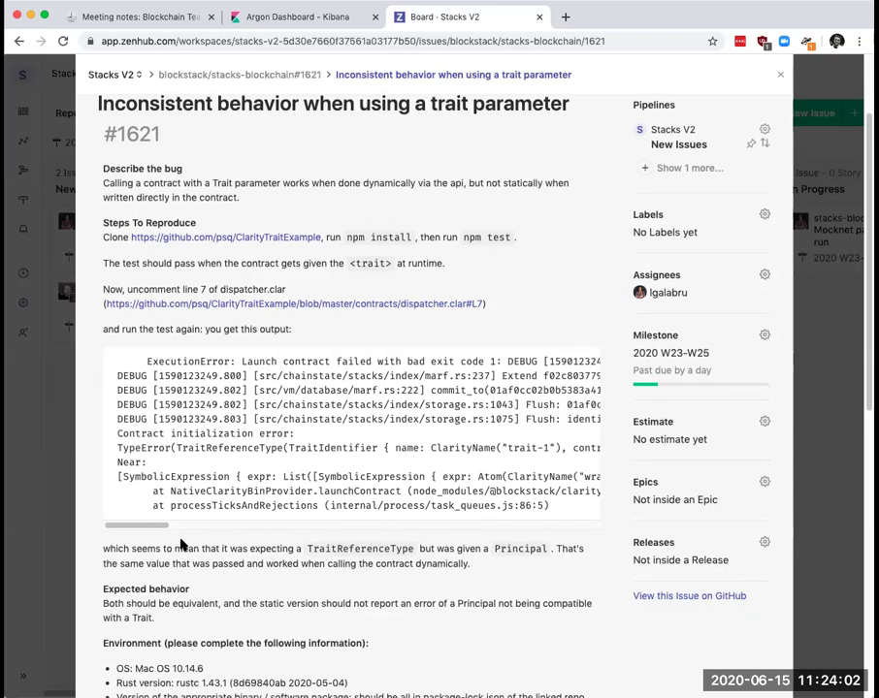
scroll(250, 539, "down", 3)
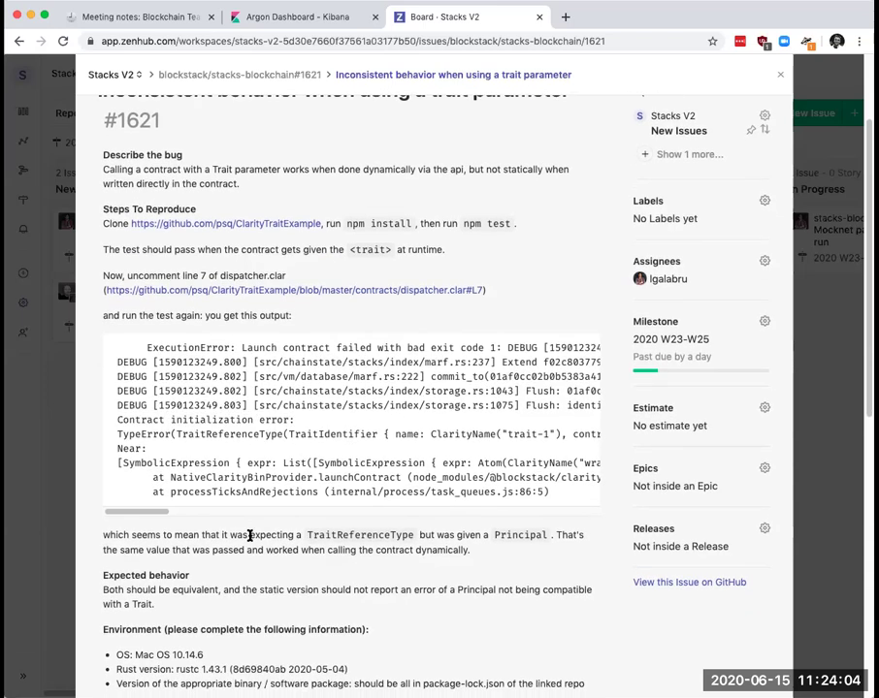
scroll(268, 531, "down", 5)
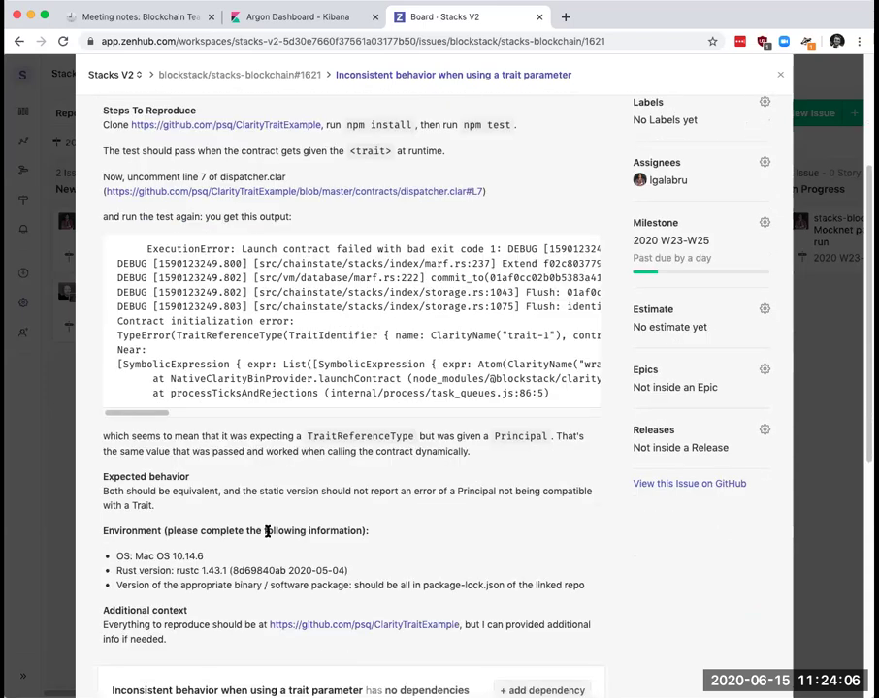
scroll(277, 493, "down", 2)
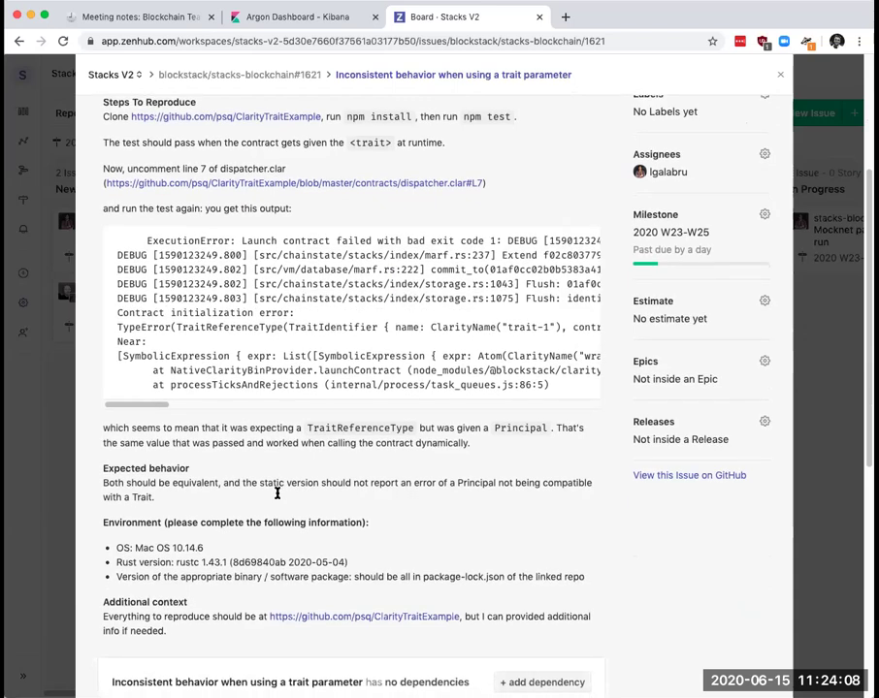
Change issue #1621's milestone to 2020 W25-W27 and return to the board.
scroll(277, 494, "up", 10)
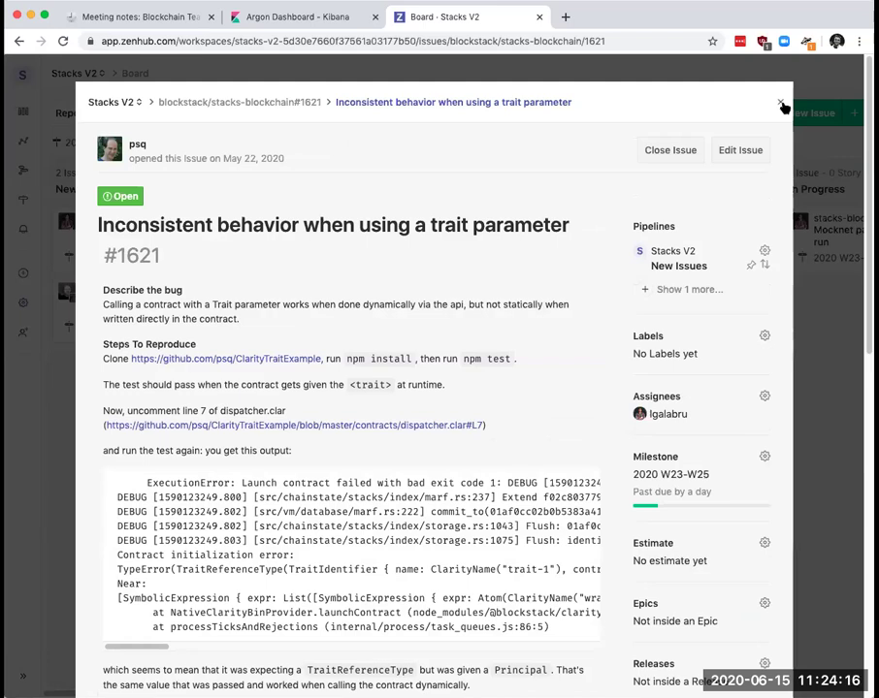
left_click(763, 455)
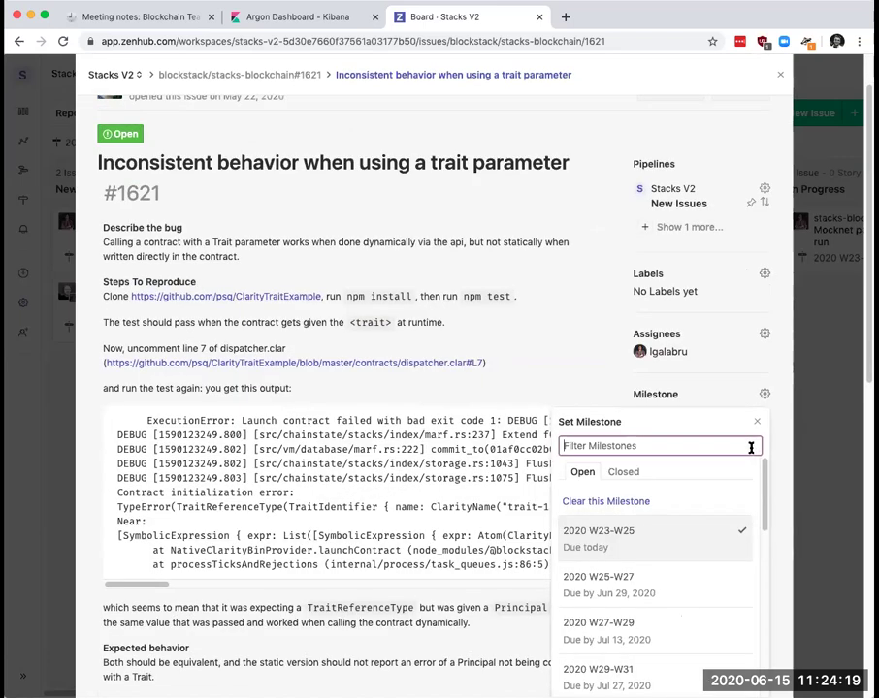
left_click(678, 582)
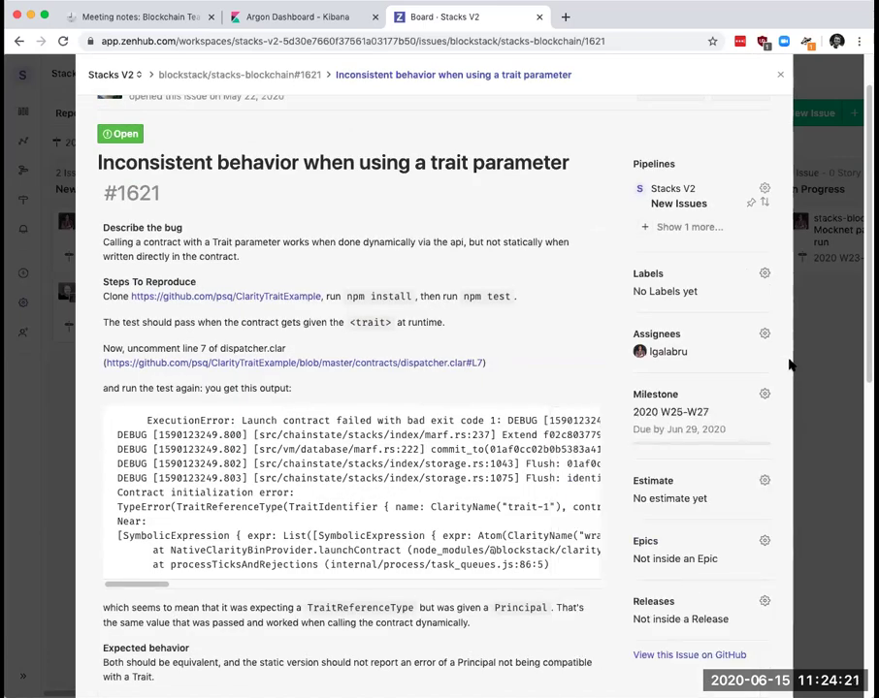
left_click(779, 73)
Review New Issues item #1639, "Clarity: pass on wording for AST/Analysys errors", and clear its milestone.
left_click(136, 308)
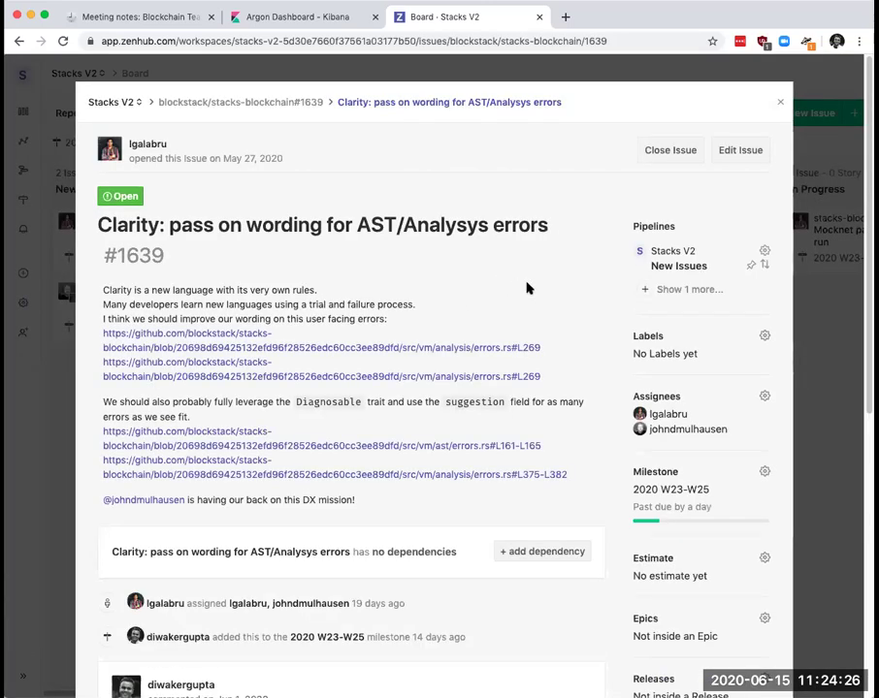
scroll(534, 286, "down", 1)
scroll(554, 280, "down", 5)
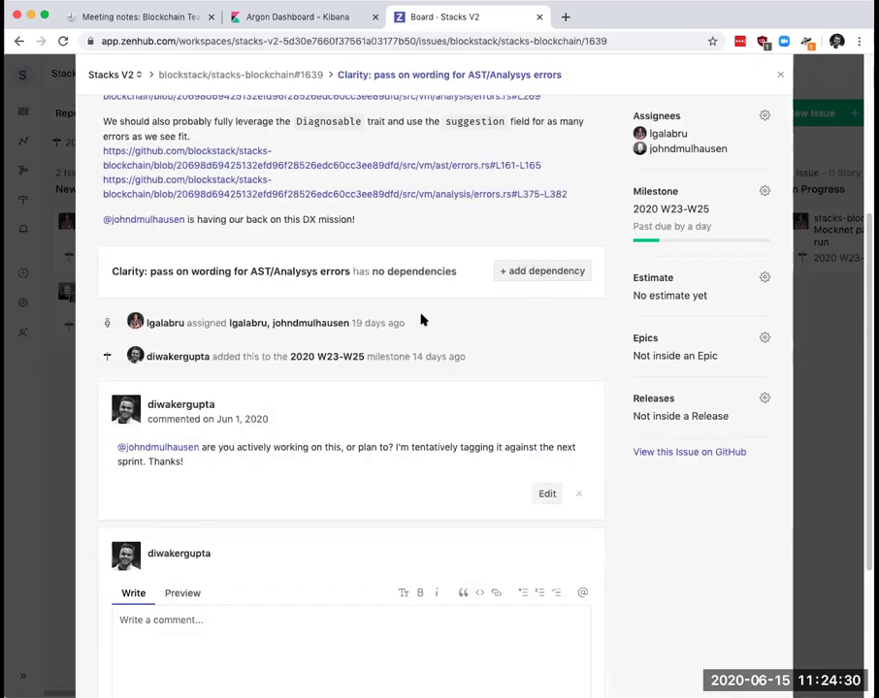
scroll(464, 334, "down", 1)
scroll(467, 335, "down", 4)
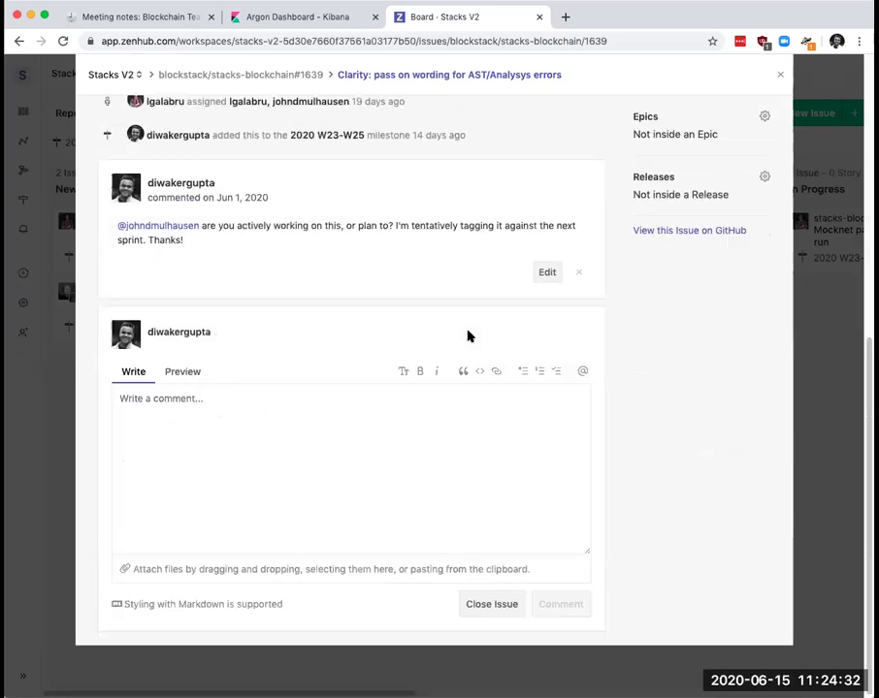
scroll(444, 332, "up", 10)
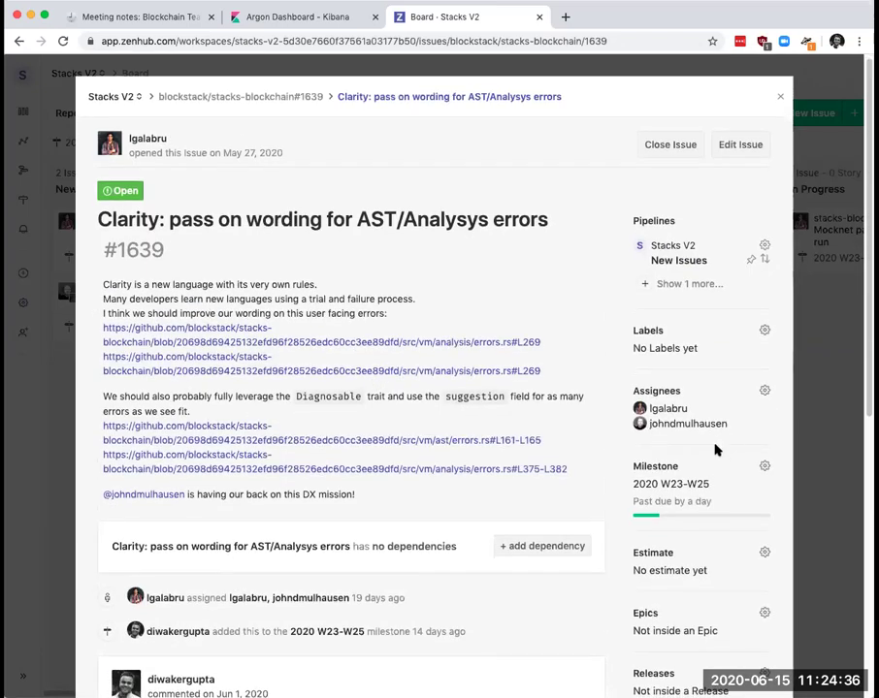
left_click(765, 469)
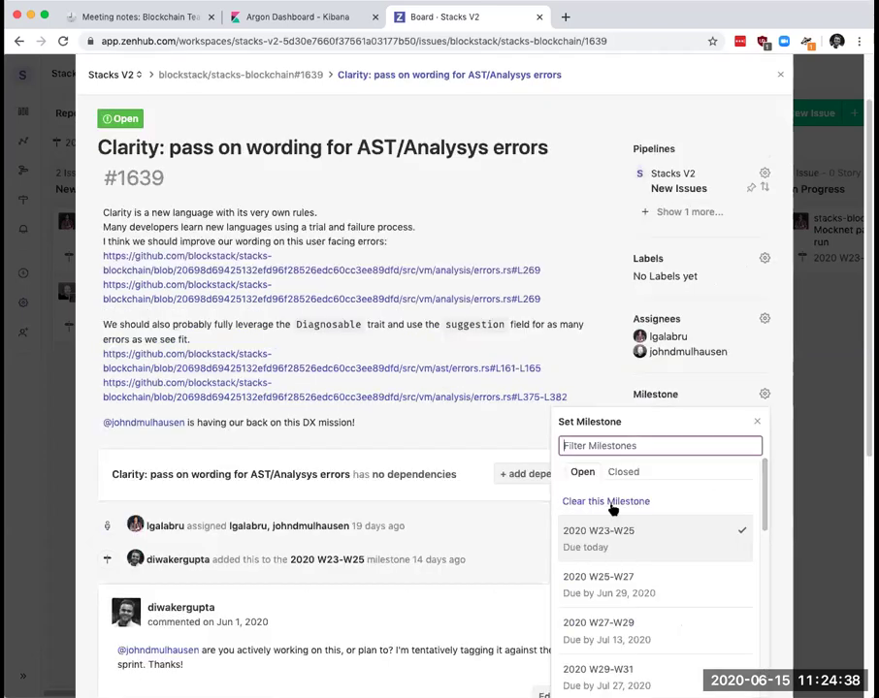
left_click(607, 500)
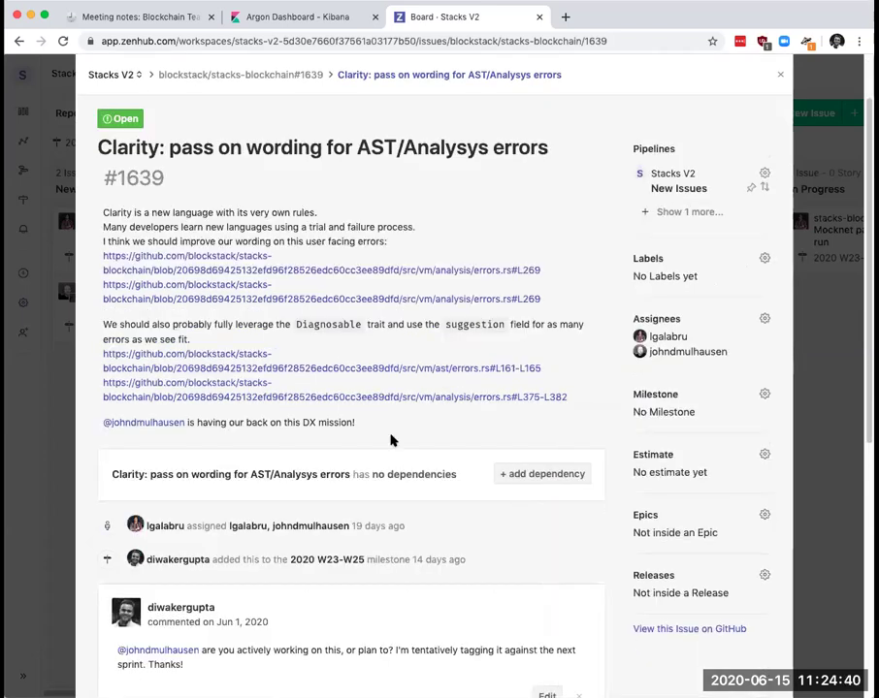
Check the activity and comments of issue #1639 and open the issue on GitHub.
scroll(391, 441, "down", 5)
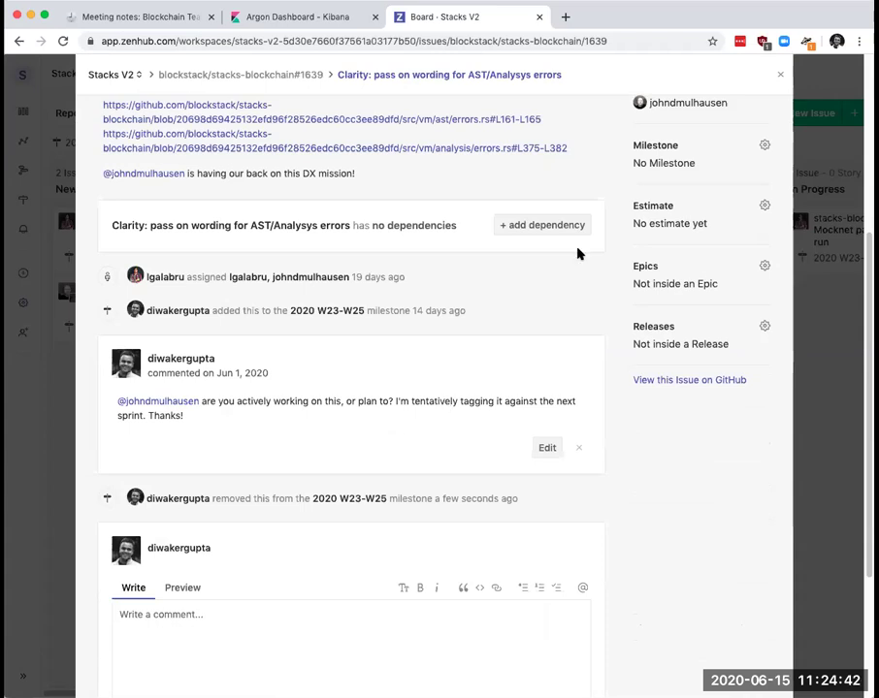
scroll(630, 272, "down", 10)
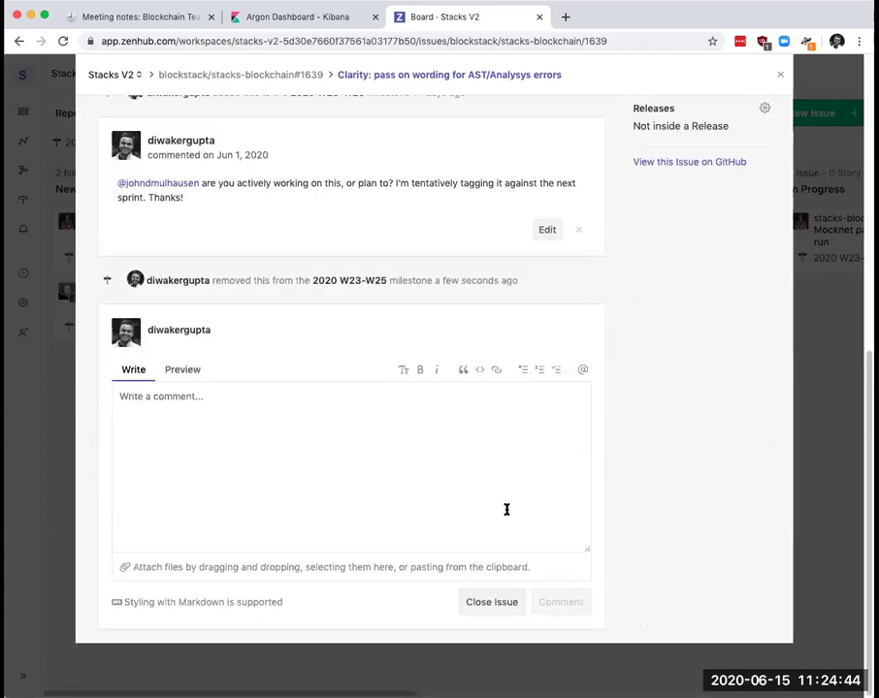
scroll(422, 511, "up", 6)
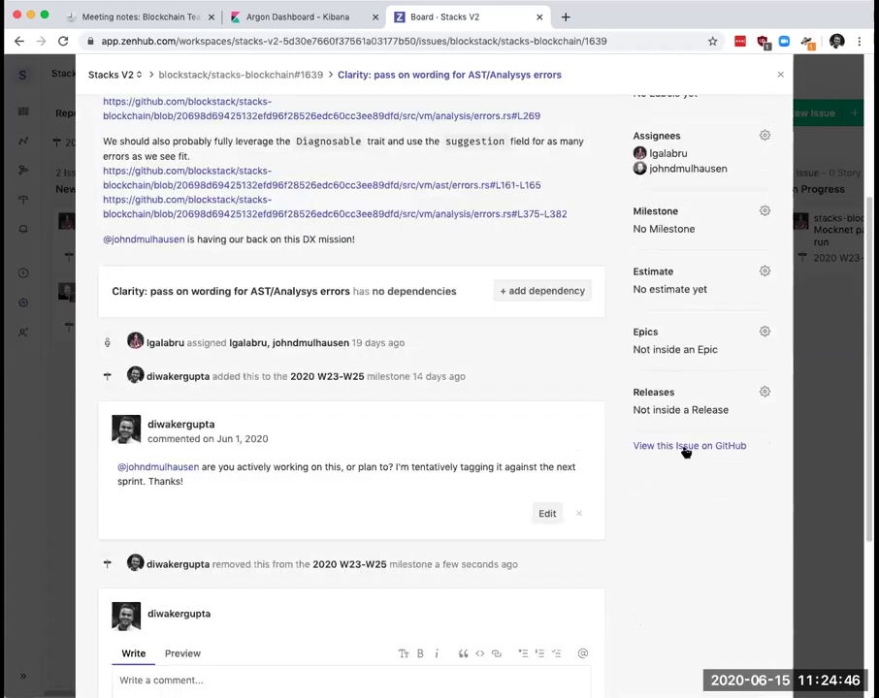
left_click(685, 446)
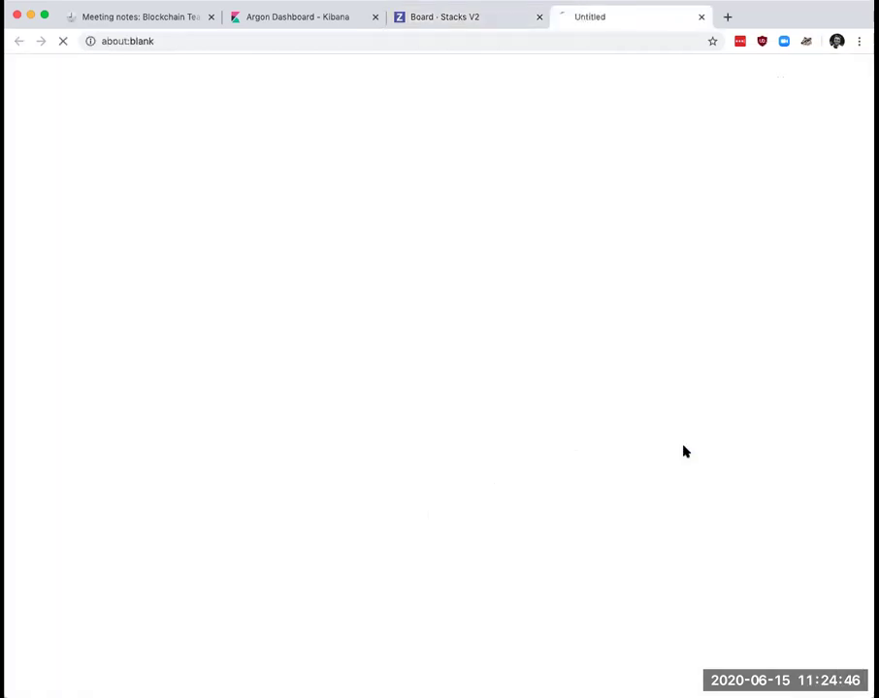
Read the comment and milestone history of issue #1639 on GitHub and return to the Stacks V2 board in ZenHub.
left_click(454, 44)
scroll(10, 504, "down", 15)
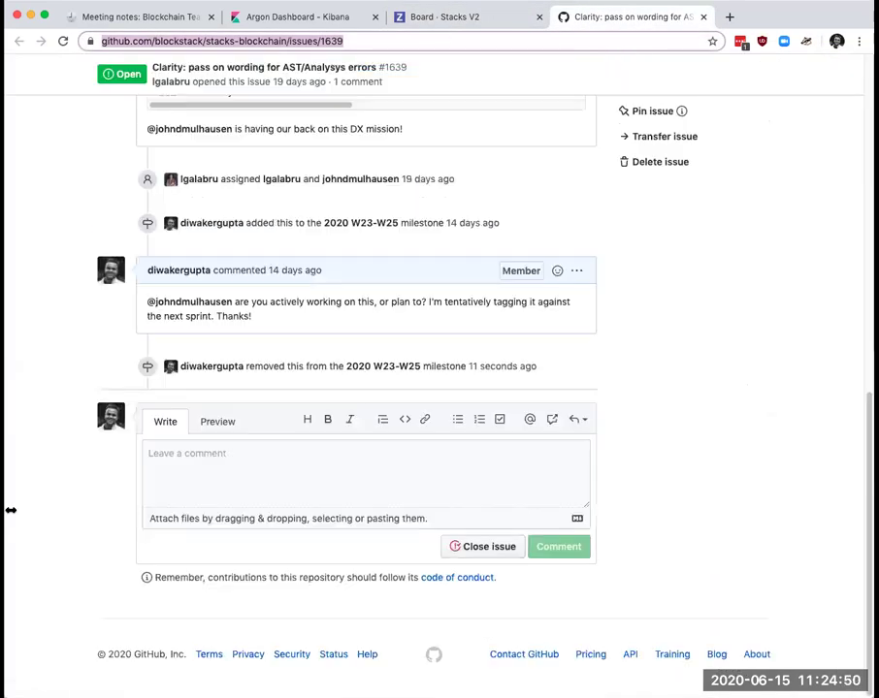
left_click(14, 514)
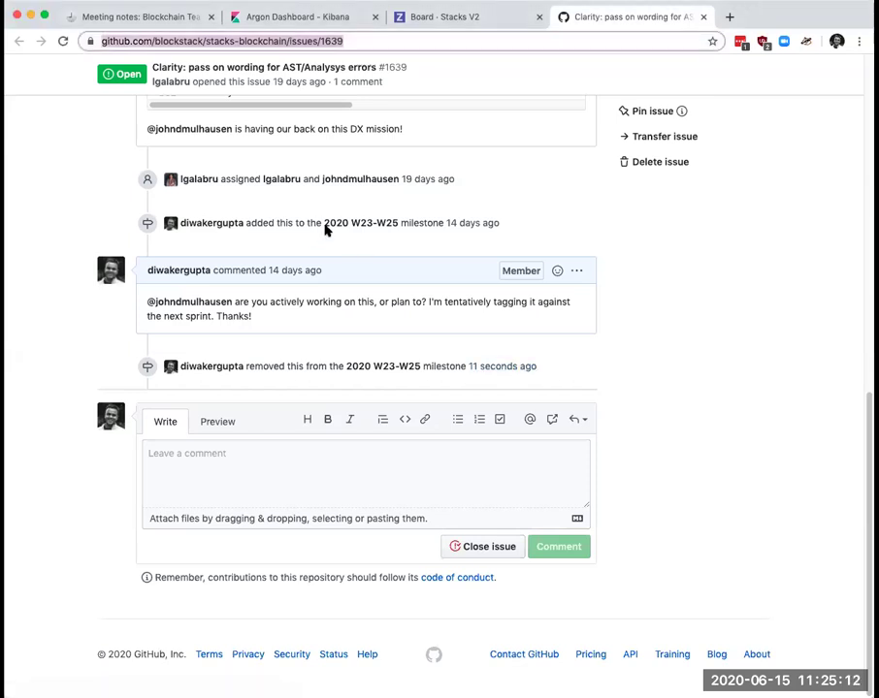
left_click(122, 19)
left_click(356, 19)
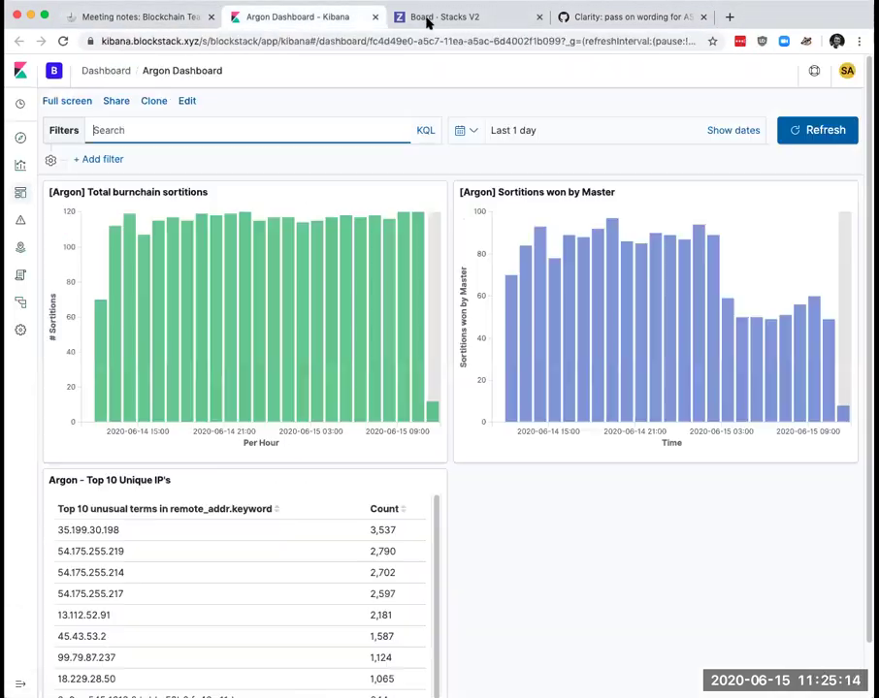
left_click(441, 16)
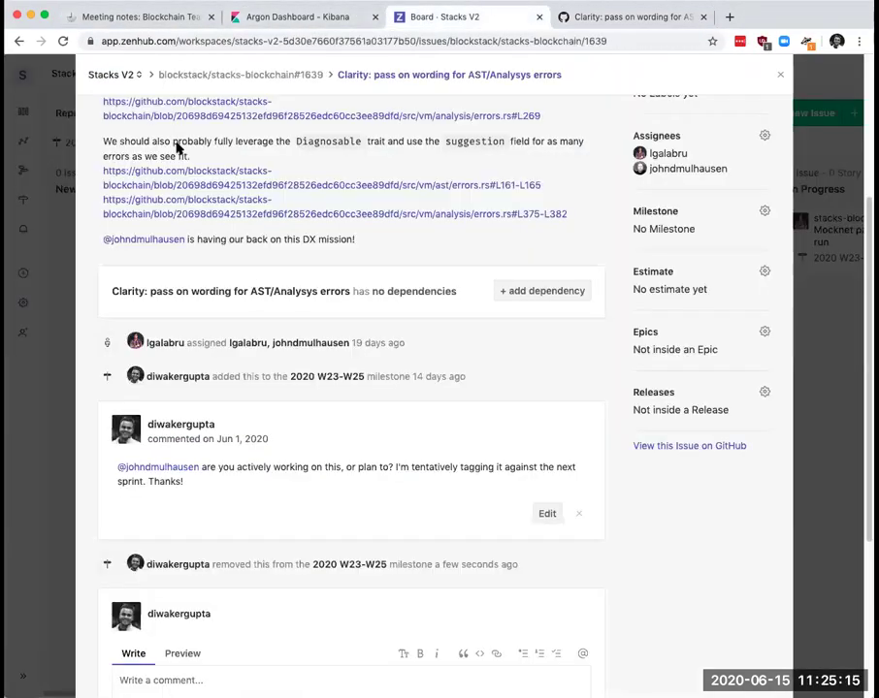
left_click(779, 74)
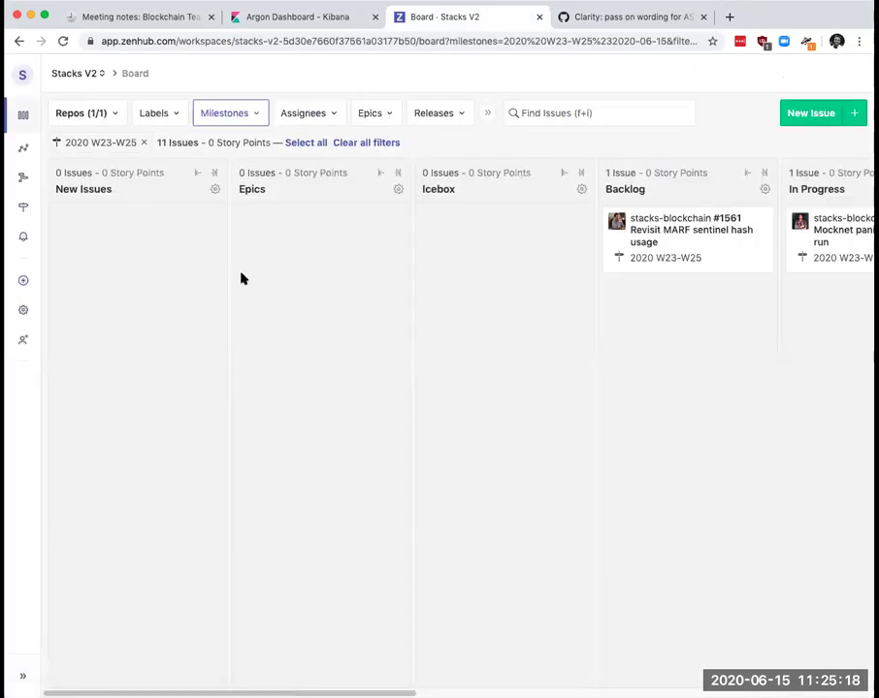
Filter the board to milestone 2020 W25-W27 instead of 2020 W23-W25 and look over its issues across all pipelines.
left_click(245, 116)
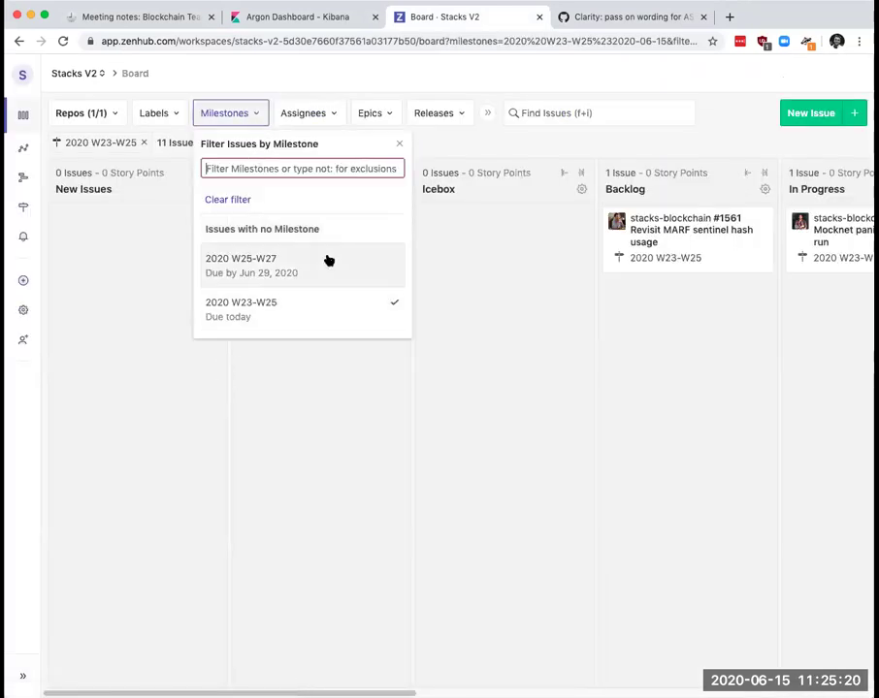
left_click(335, 313)
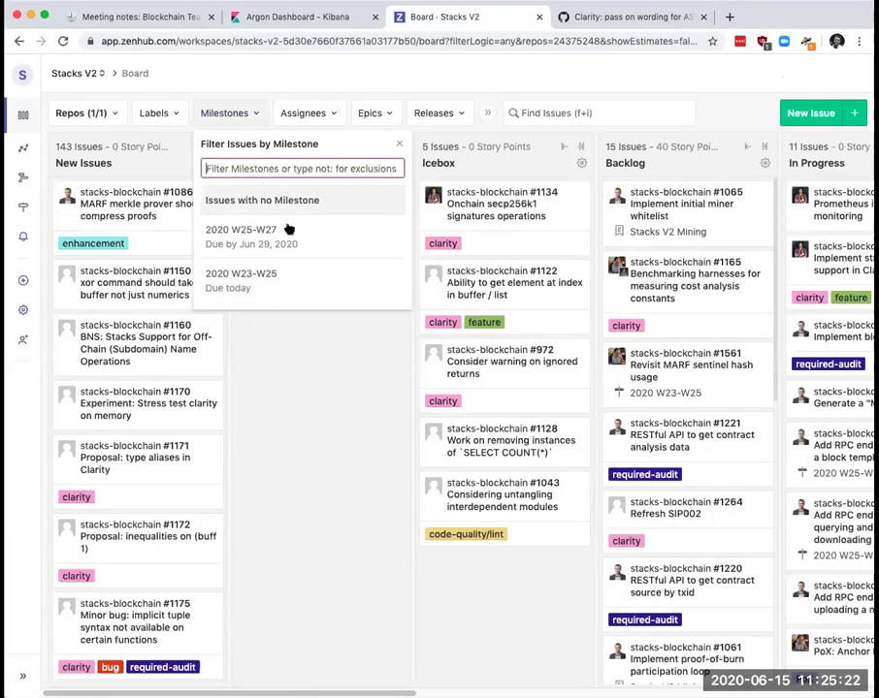
left_click(288, 231)
left_click(470, 425)
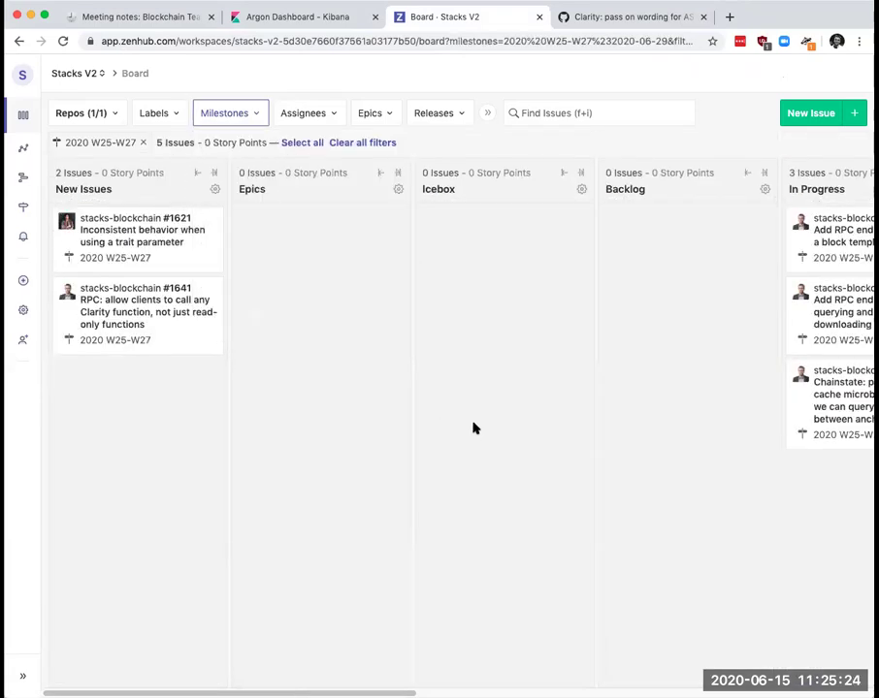
scroll(473, 427, "right", 10)
scroll(322, 399, "left", 2)
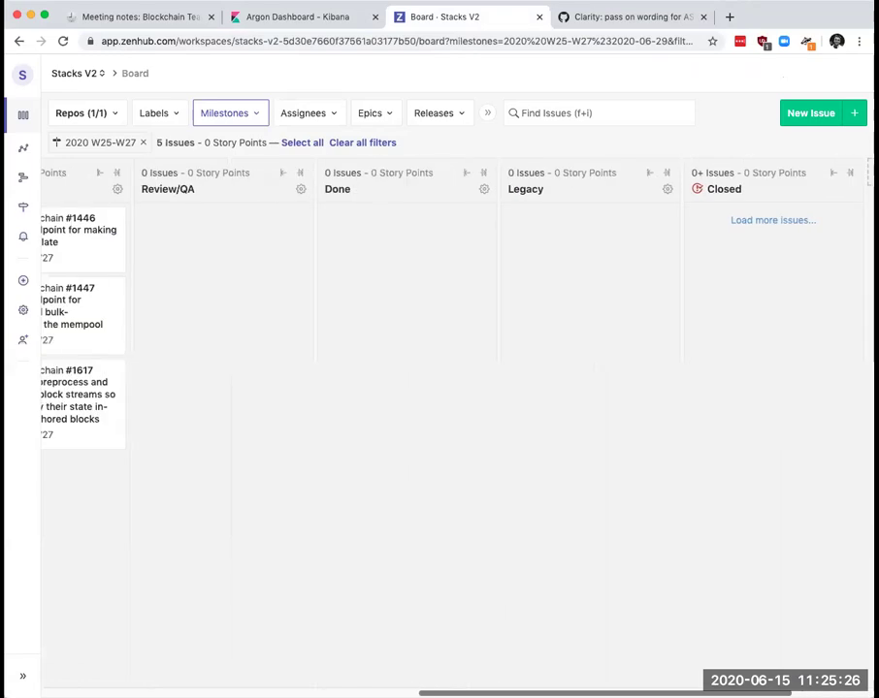
scroll(456, 407, "left", 10)
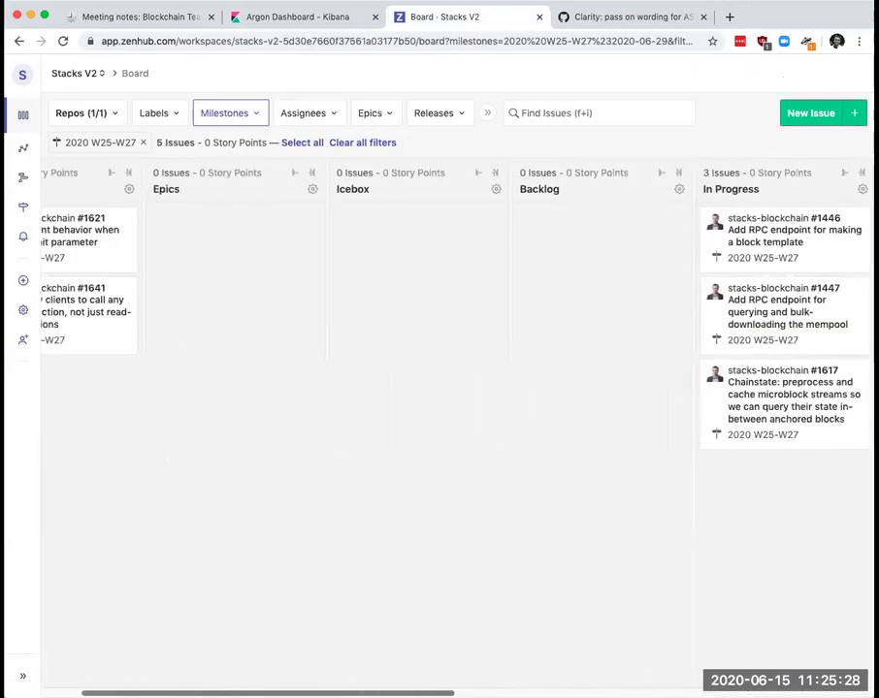
scroll(456, 407, "left", 2)
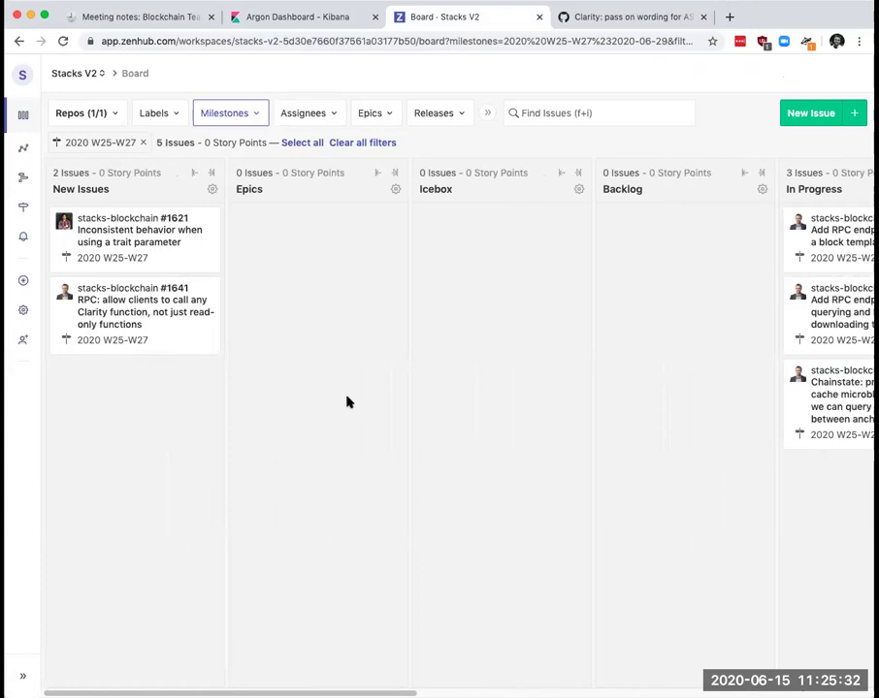
Add issues with no milestone to the board filter and sort the New Issues pipeline by newest.
left_click(242, 116)
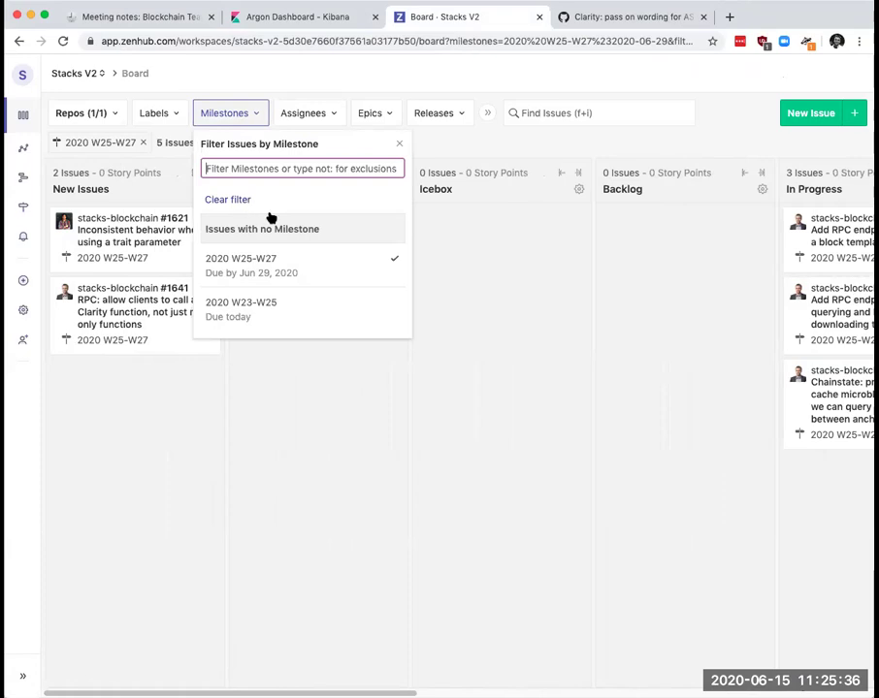
left_click(359, 234)
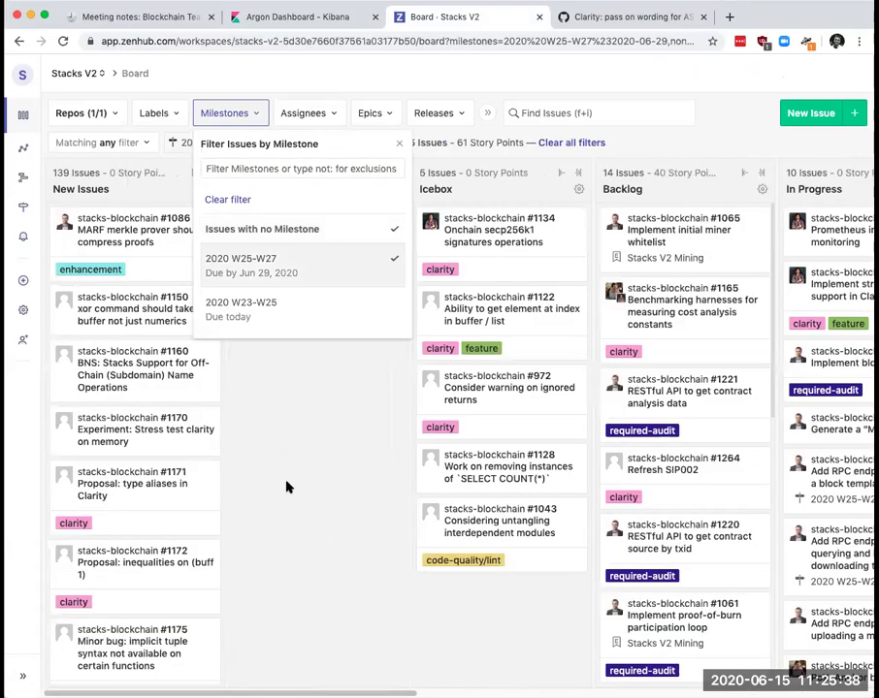
left_click(212, 189)
mouse_move(249, 270)
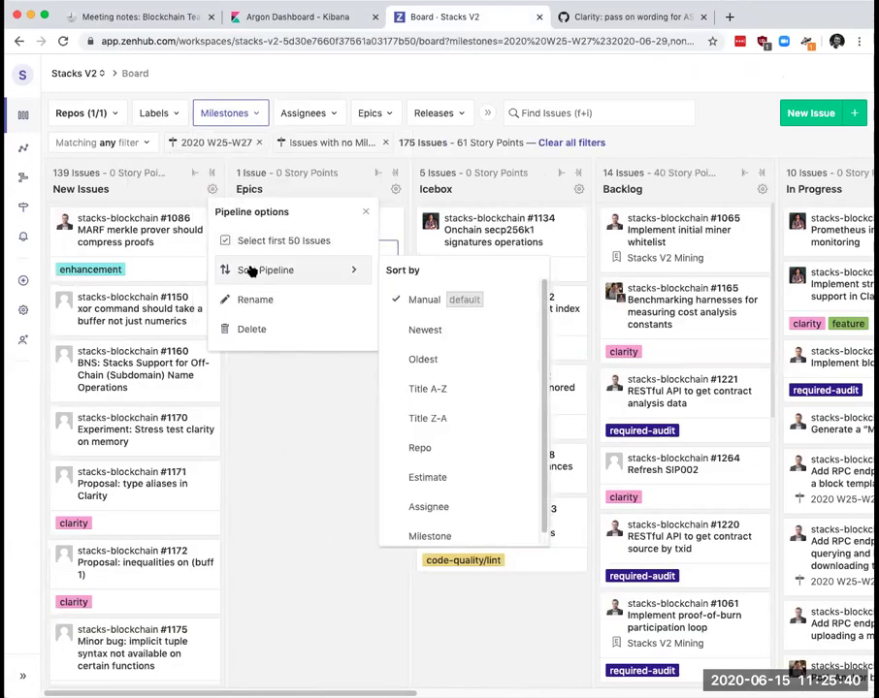
left_click(455, 331)
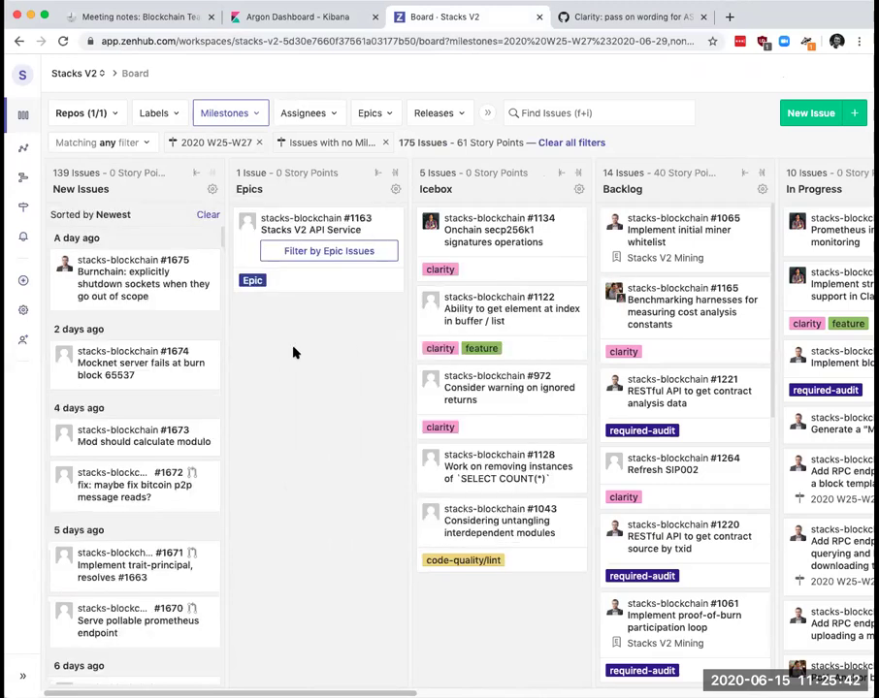
Set the milestone of issue #1675, "Burnchain: explicitly shutdown sockets when they go out of scope", to 2020 W23-W25 and move it out of New Issues.
left_click(108, 291)
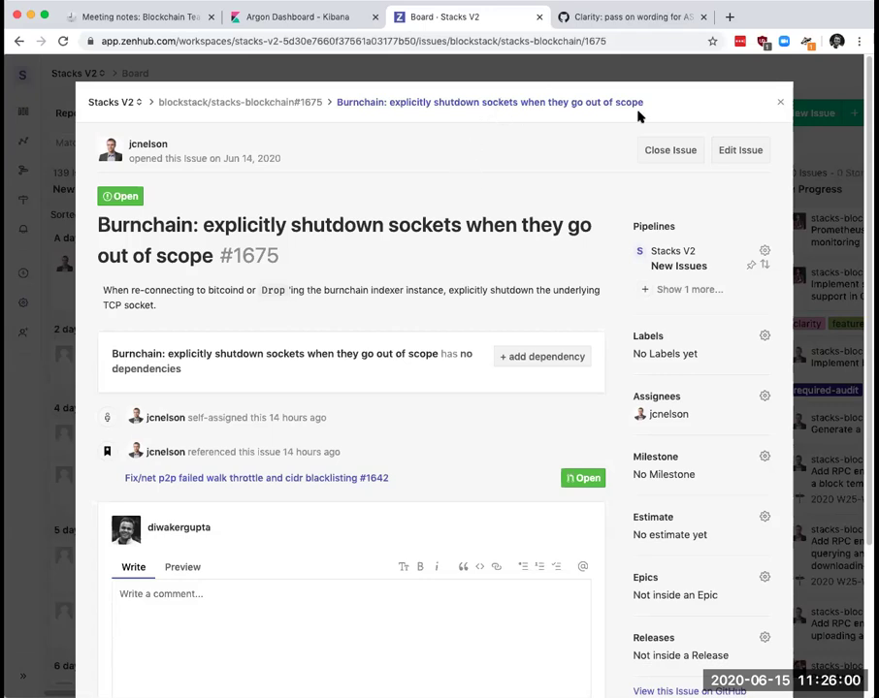
left_click(764, 456)
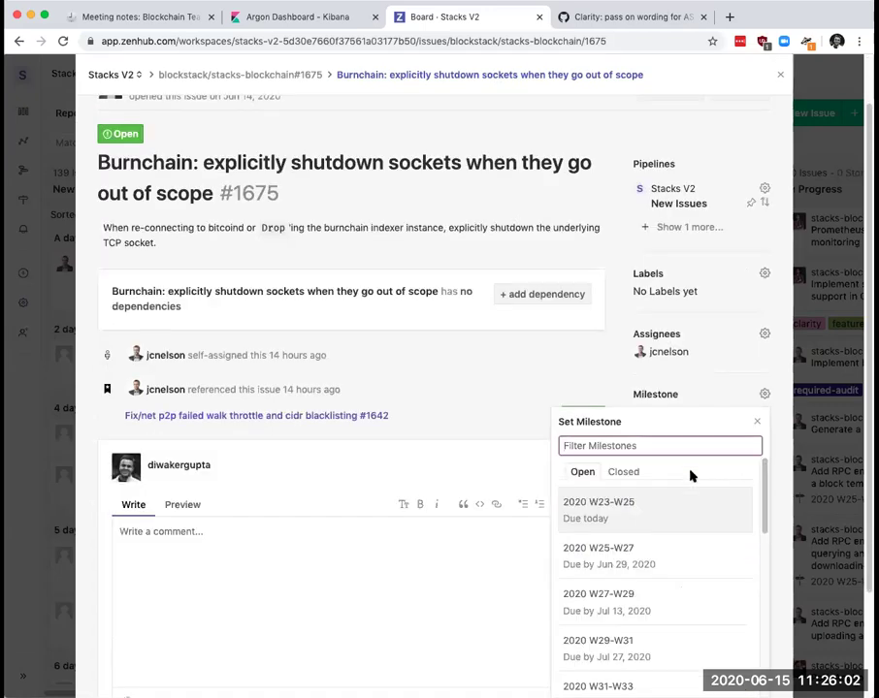
left_click(658, 524)
left_click(781, 75)
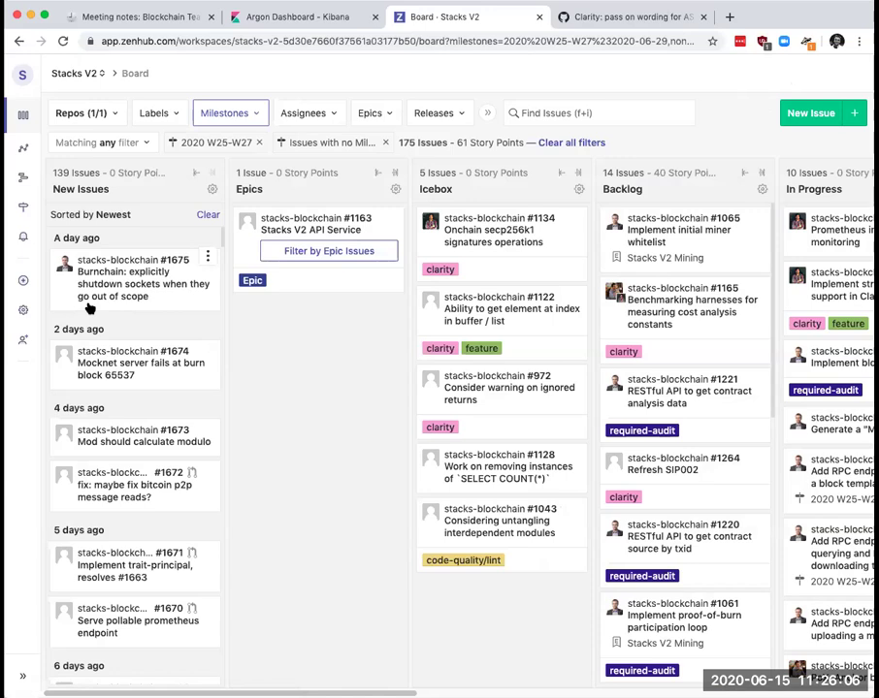
left_click_drag(114, 286, 783, 289)
scroll(291, 320, "left", 3)
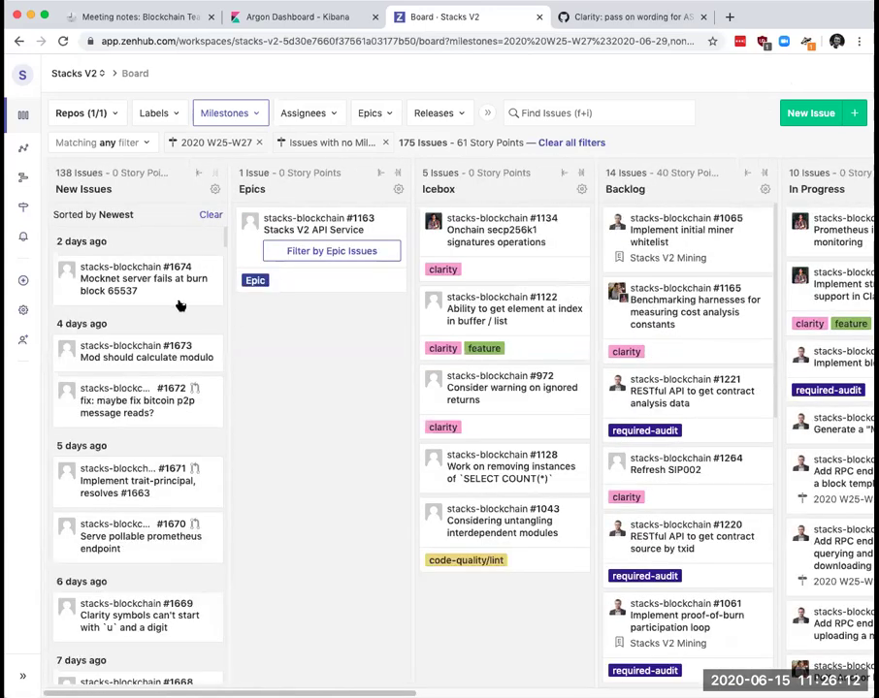
Read the bug description, environment details and log of New Issues item #1674, "Mocknet server fails at burn block 65537".
left_click(167, 299)
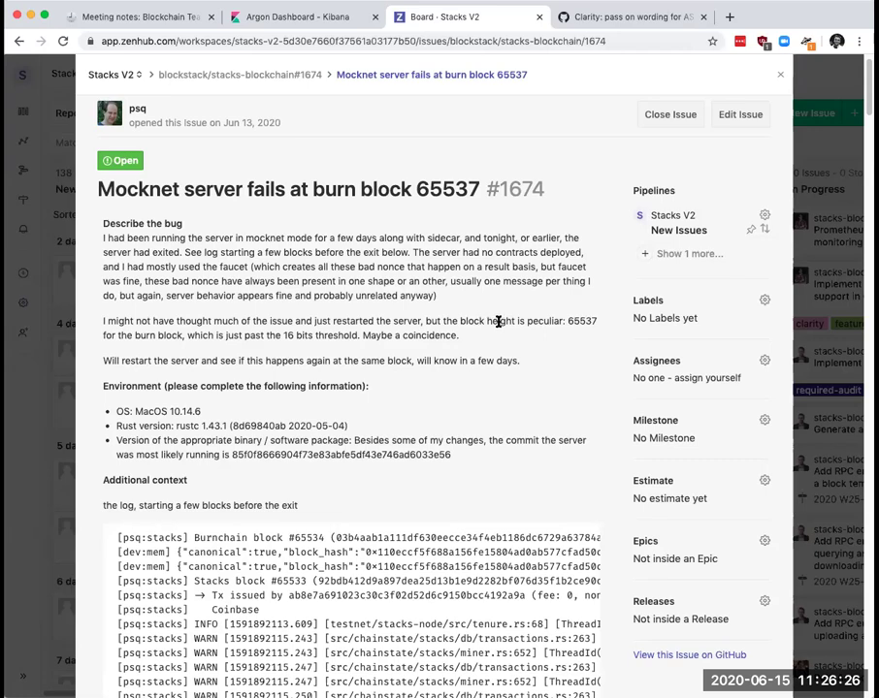
scroll(485, 254, "down", 1)
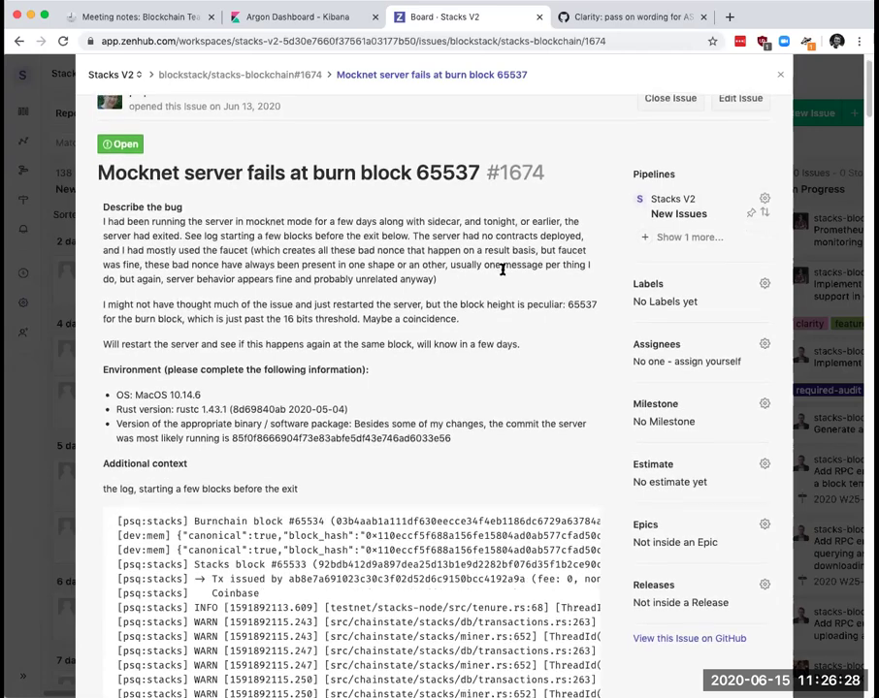
scroll(377, 285, "down", 5)
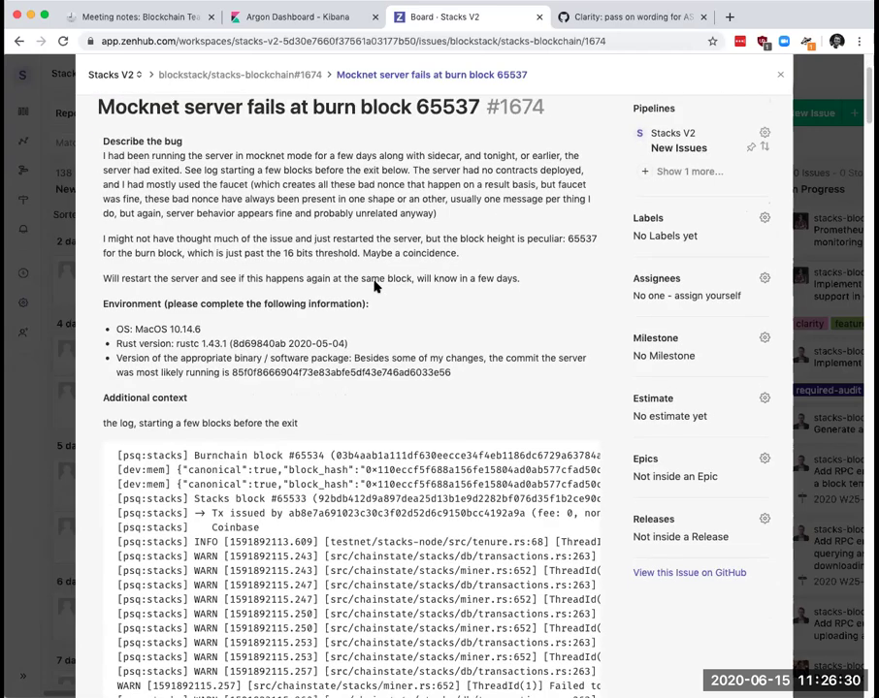
scroll(378, 284, "down", 10)
scroll(390, 373, "right", 5)
scroll(389, 378, "left", 5)
scroll(389, 377, "up", 15)
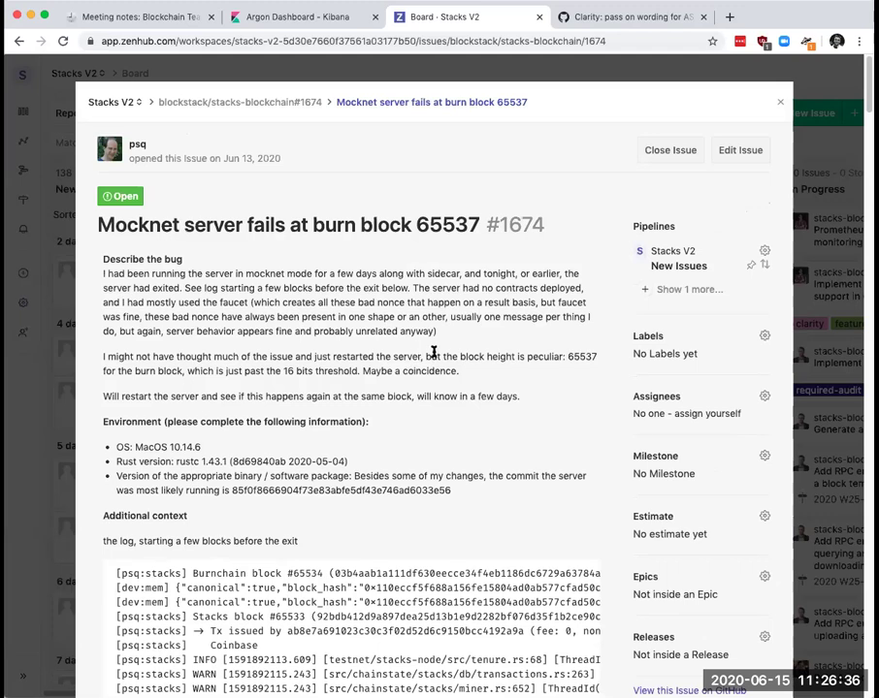
Assign issue #1674 to the responsible team member, set its milestone to 2020 W25-W27 and return to the board.
left_click(665, 391)
type("Iga")
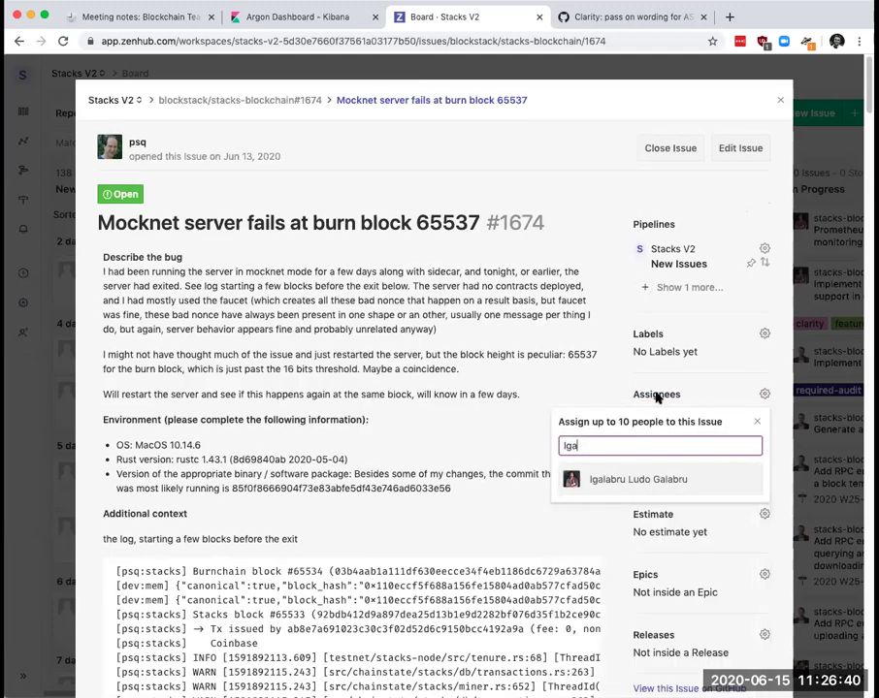
left_click(616, 479)
left_click(435, 407)
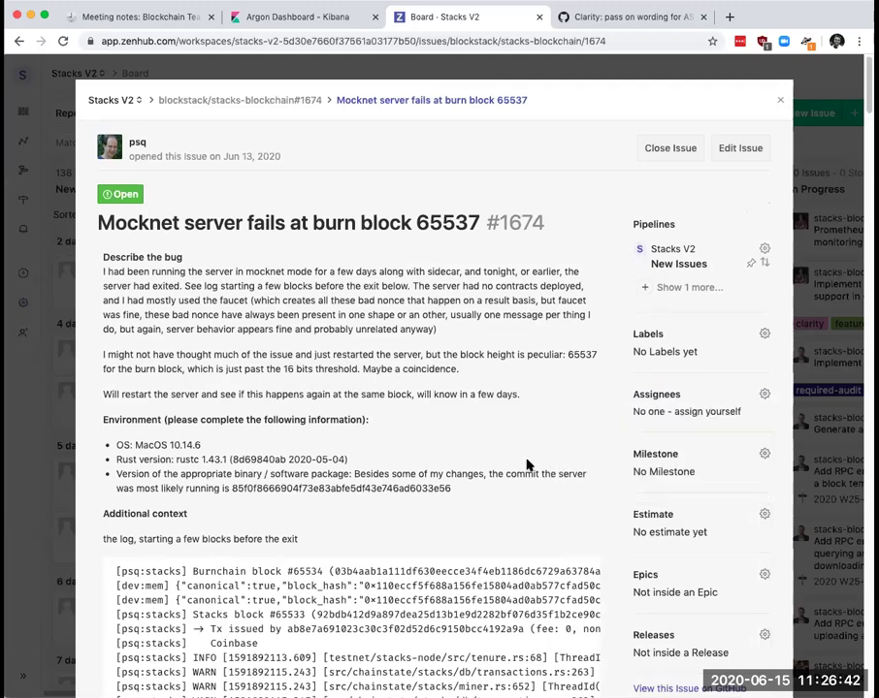
left_click(645, 462)
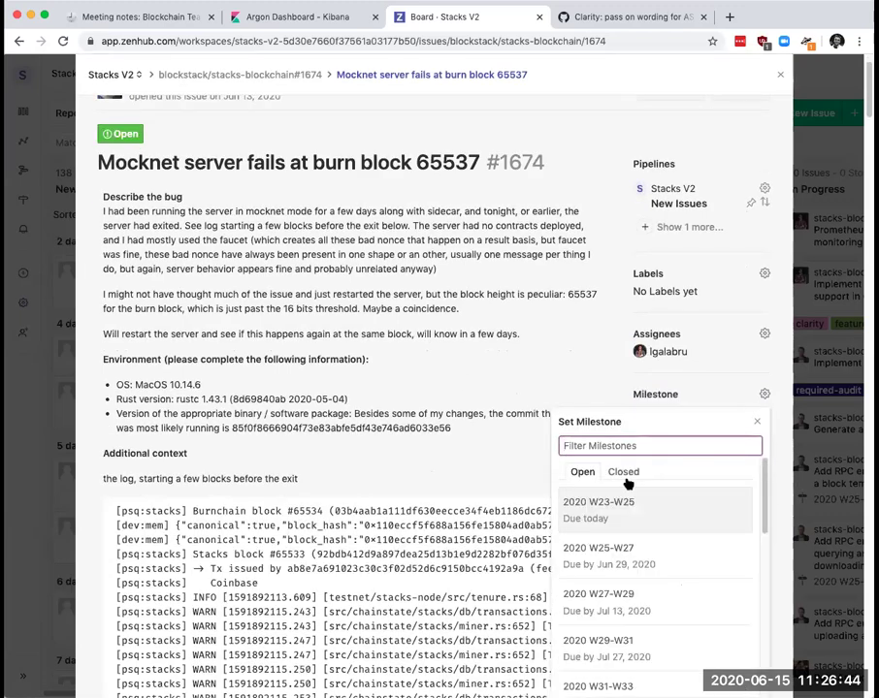
left_click(621, 553)
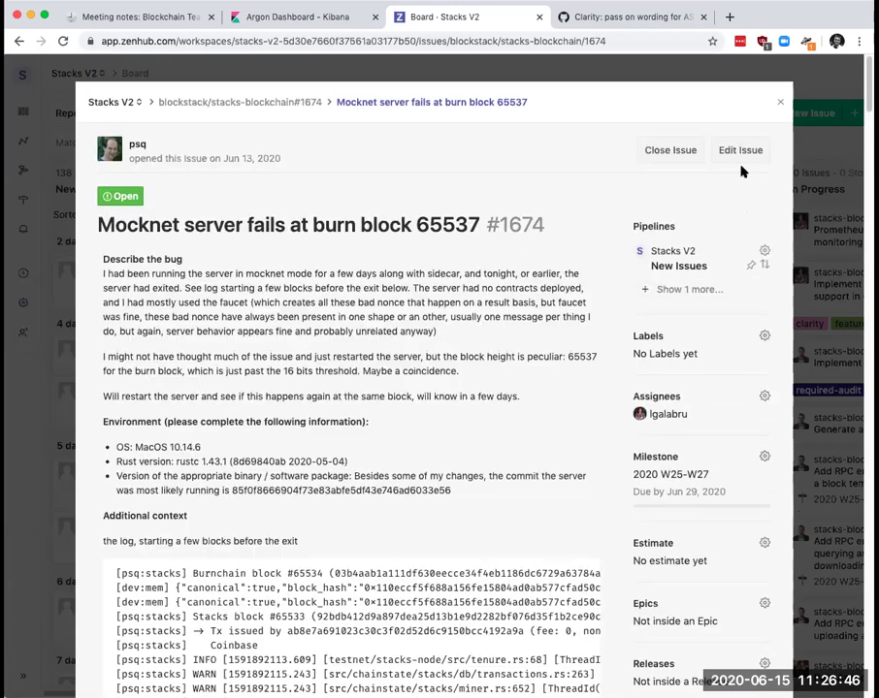
left_click(782, 104)
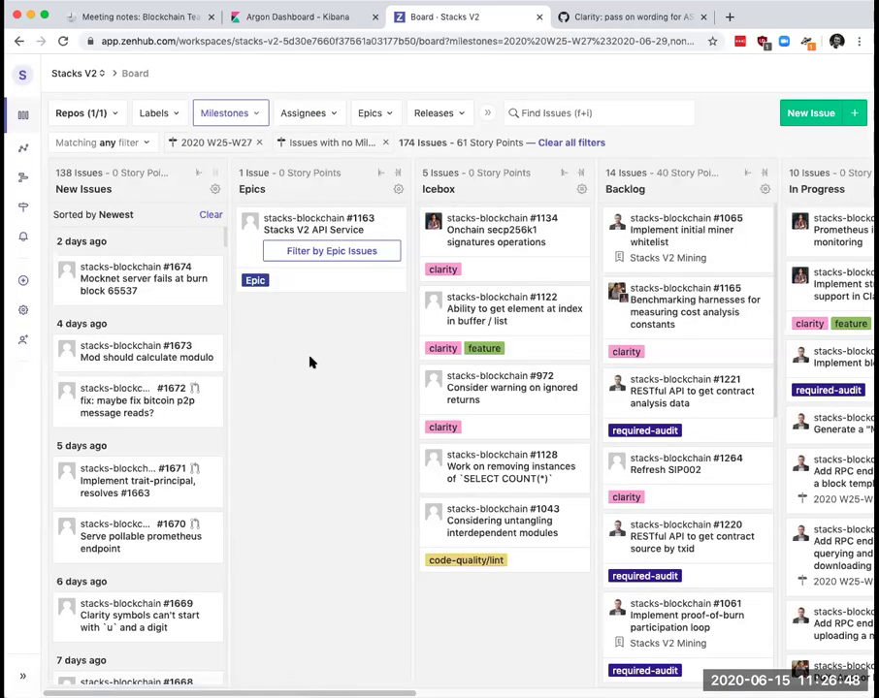
Read the bug description, reproduction steps, expected behavior and additional context of New Issues item #1673, "Mod should calculate modulo".
left_click(115, 351)
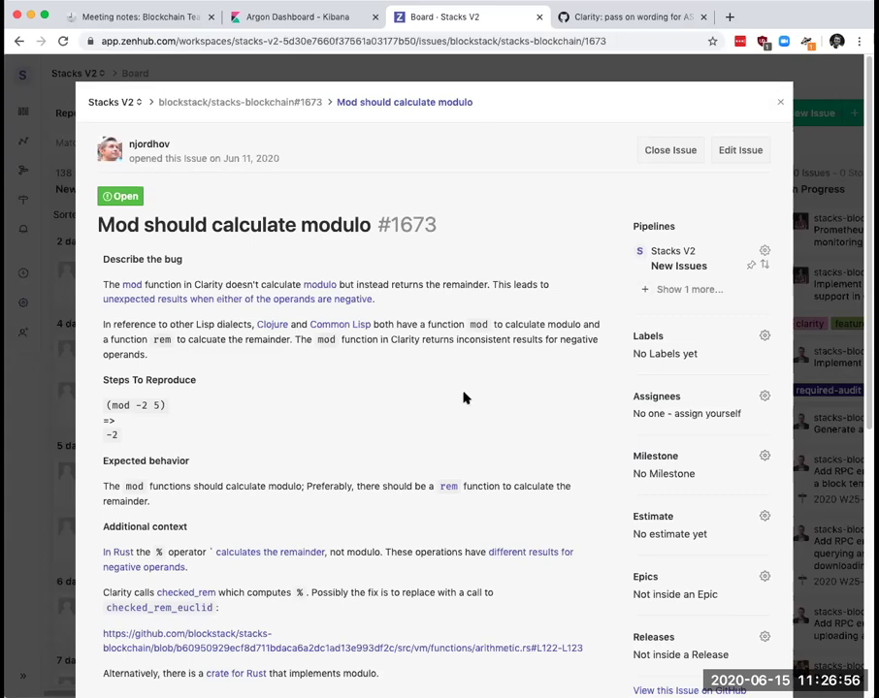
scroll(463, 398, "down", 1)
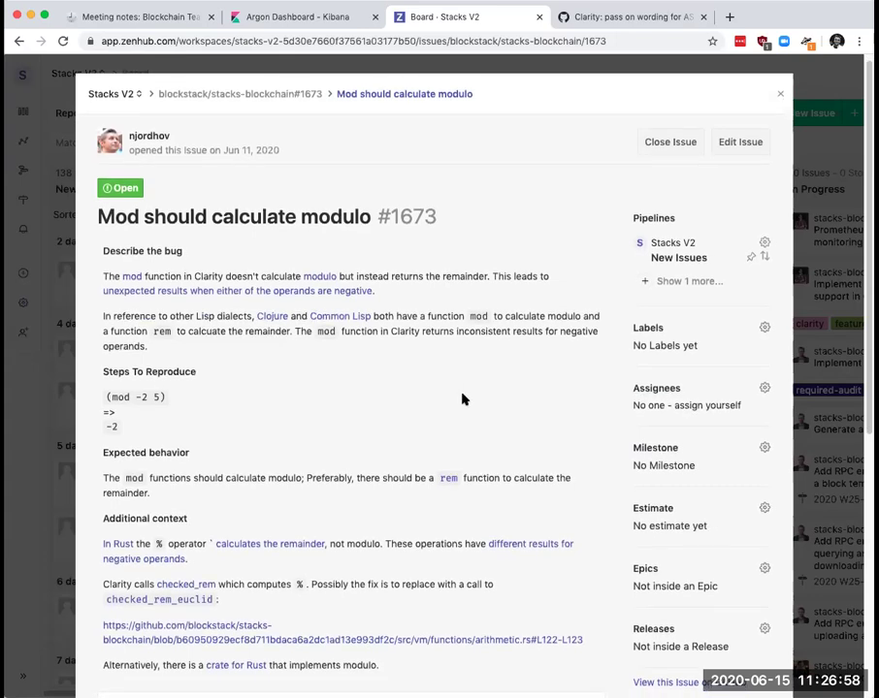
scroll(463, 399, "down", 1)
scroll(463, 399, "down", 5)
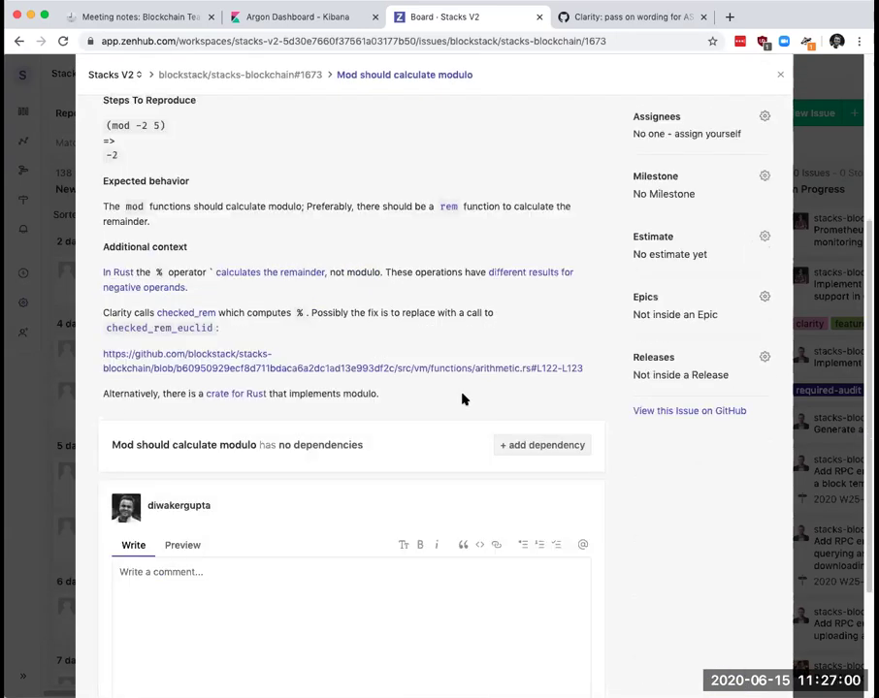
scroll(463, 399, "up", 5)
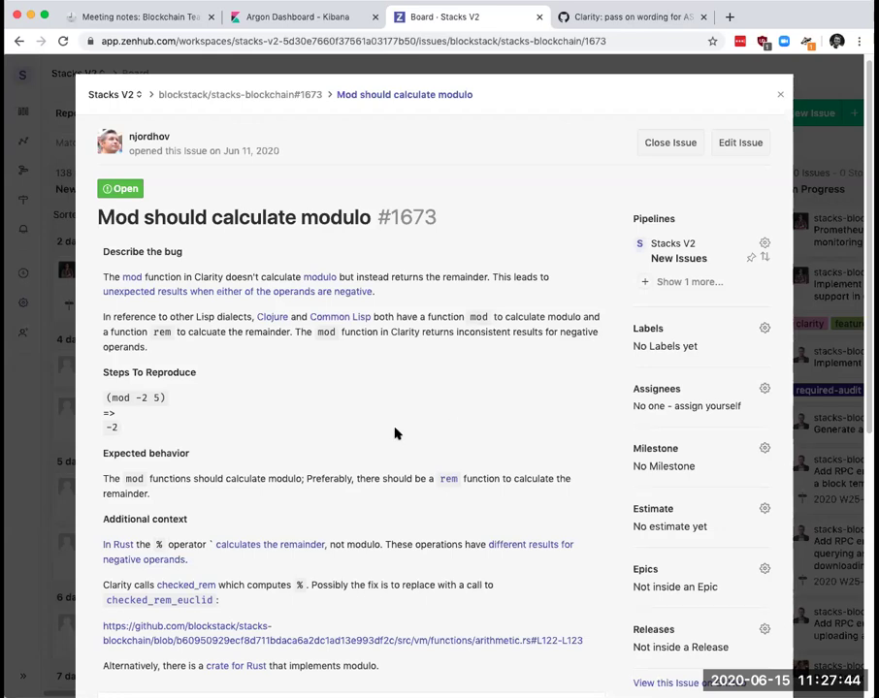
scroll(393, 428, "down", 1)
scroll(395, 433, "down", 1)
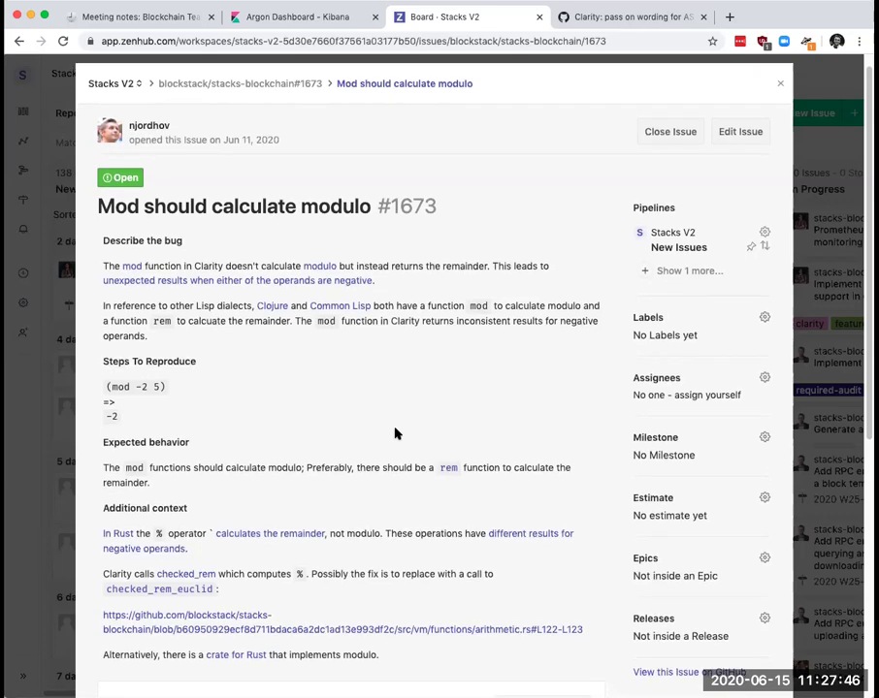
scroll(395, 432, "down", 2)
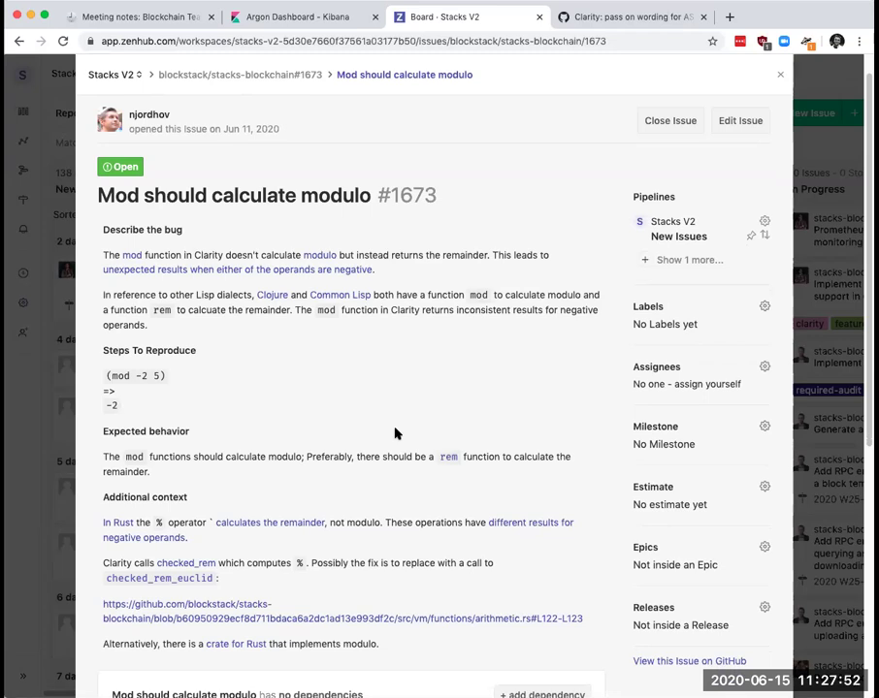
scroll(395, 433, "down", 1)
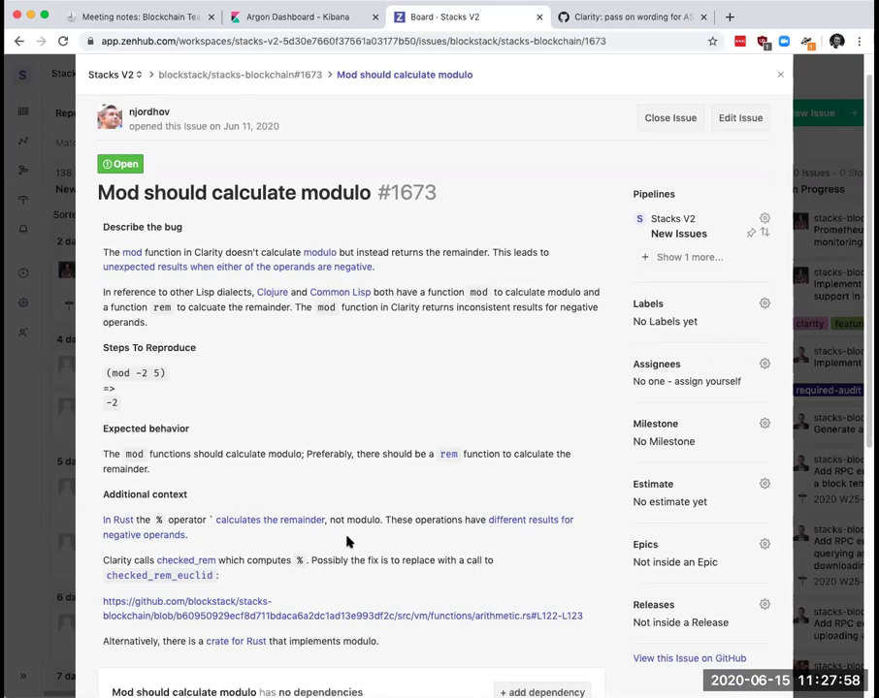
Finish reviewing the additional context of issue #1673, "Mod should calculate modulo", and return to the board.
scroll(305, 650, "down", 1)
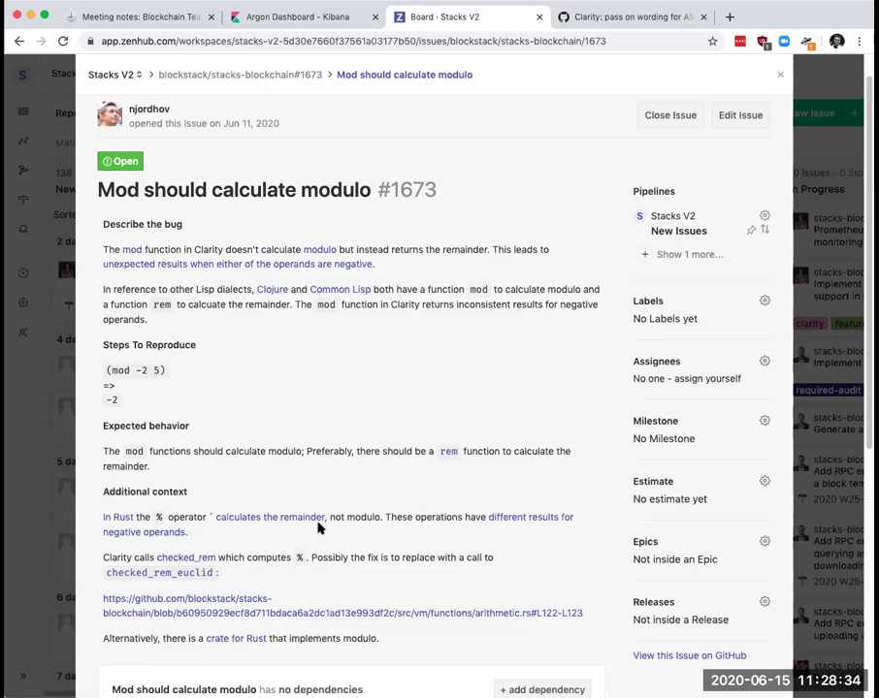
scroll(392, 417, "up", 2)
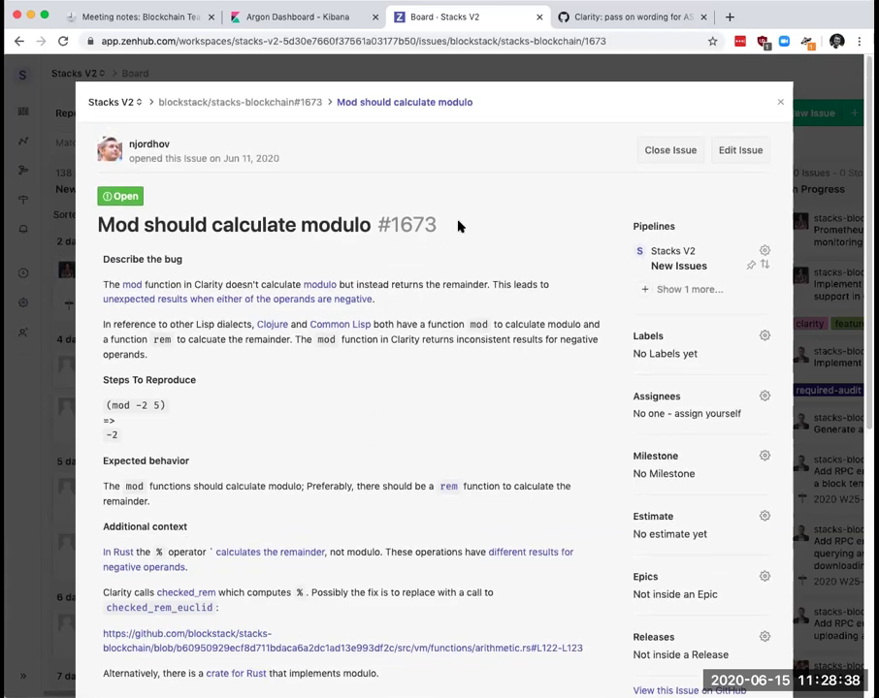
left_click(783, 103)
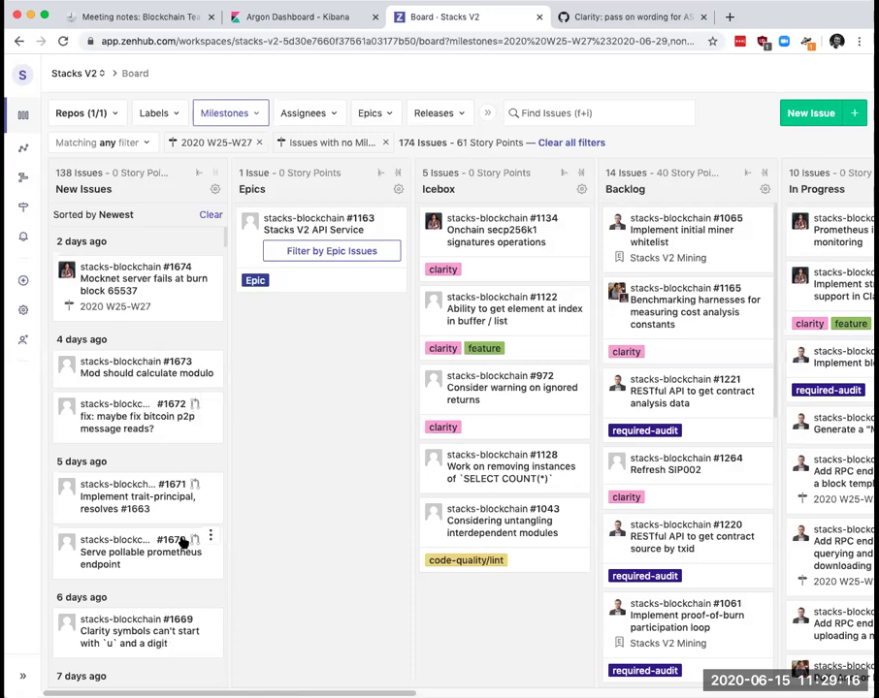
Read the bug description and the full comment thread of New Issues item #1669, "Clarity symbols can't start with `u` and a digit".
left_click(136, 638)
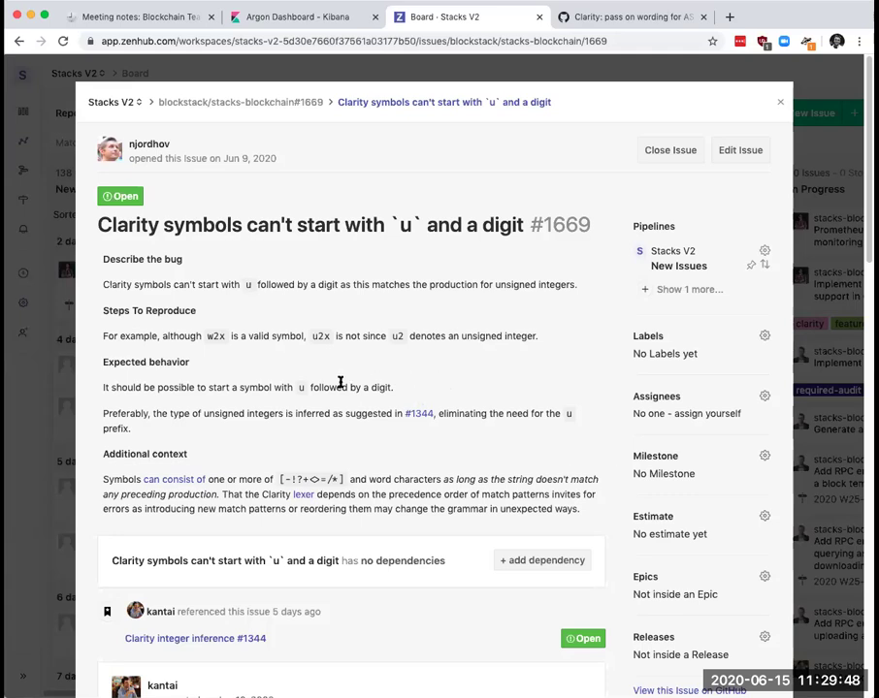
scroll(339, 383, "down", 5)
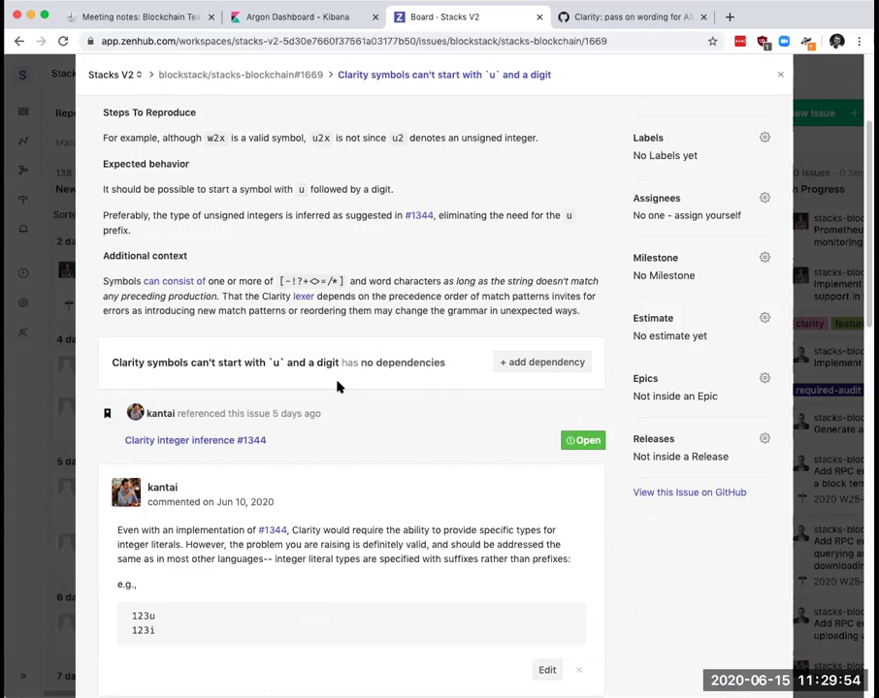
scroll(338, 386, "up", 1)
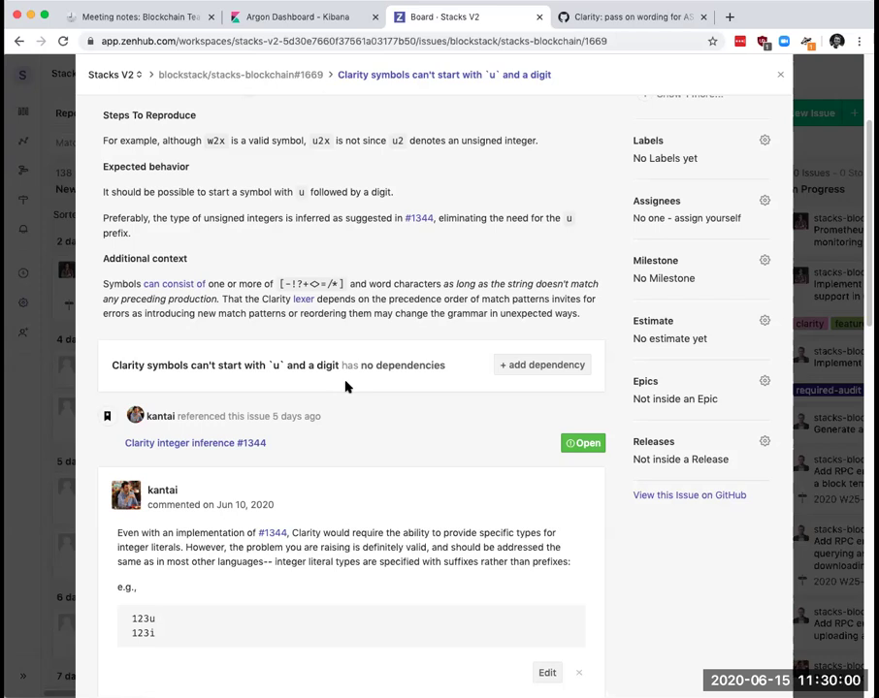
scroll(355, 396, "down", 1)
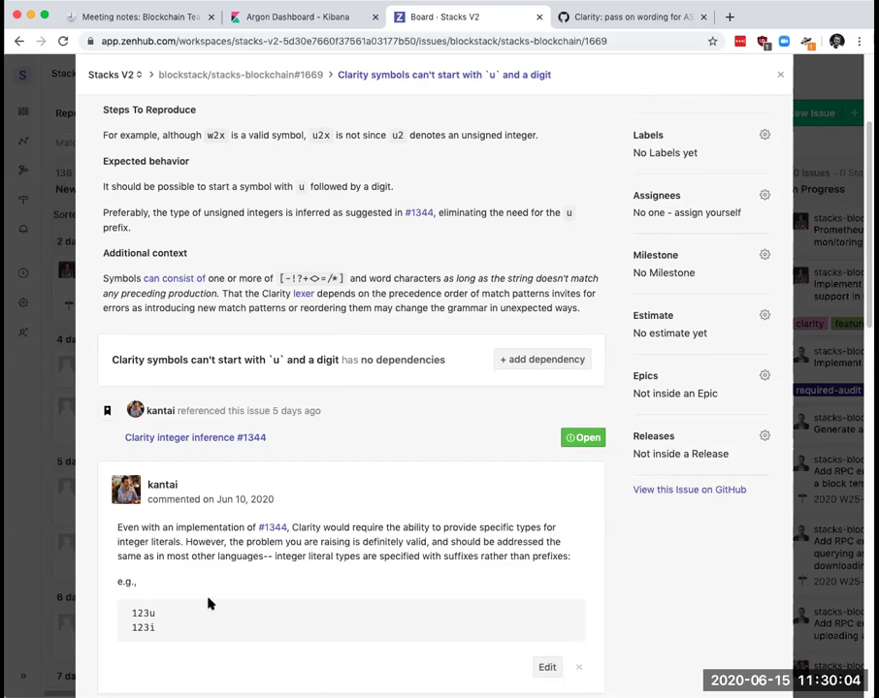
scroll(206, 603, "down", 1)
scroll(206, 603, "down", 4)
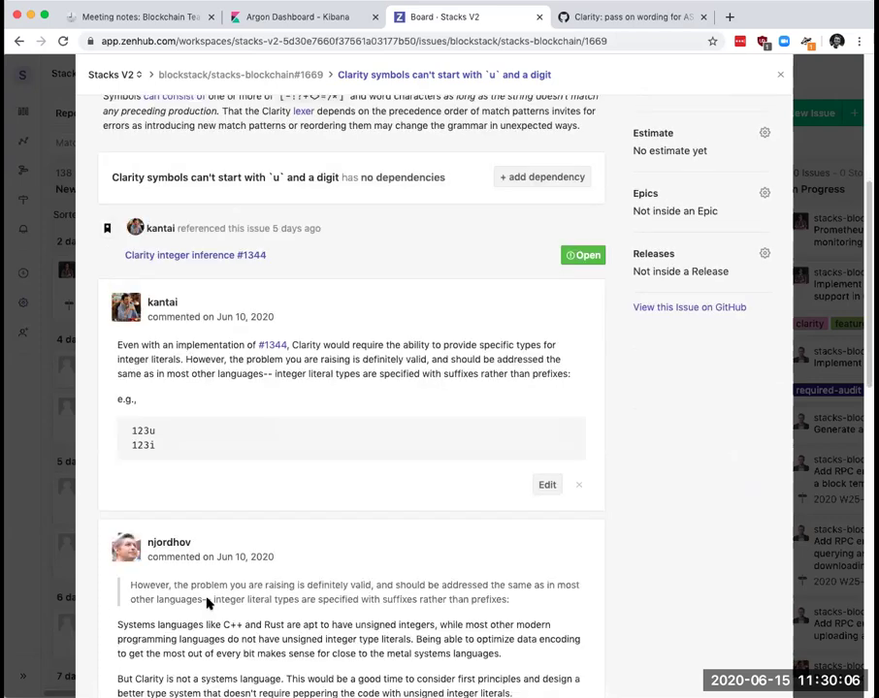
scroll(197, 596, "down", 1)
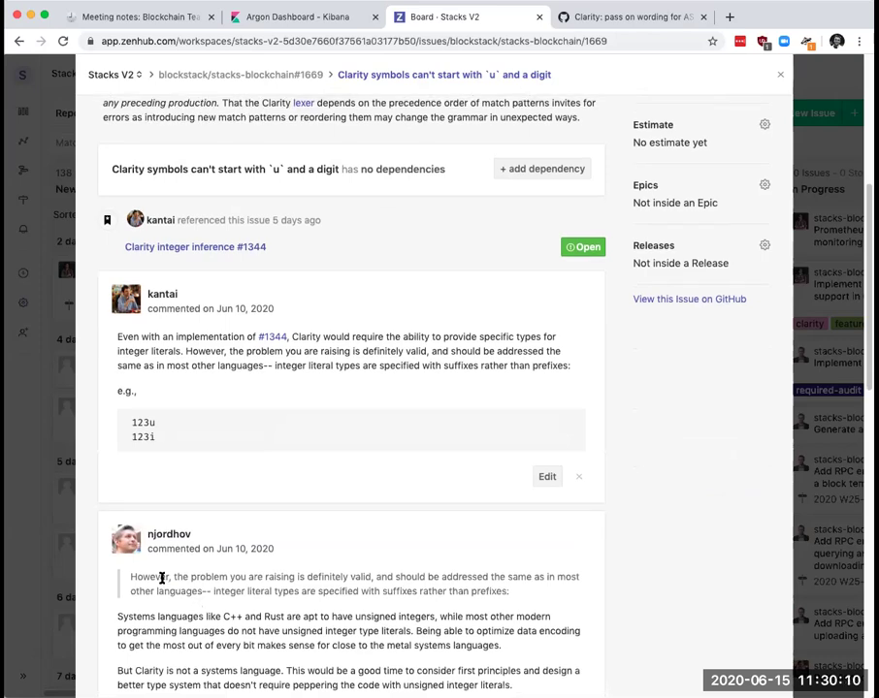
scroll(180, 545, "down", 10)
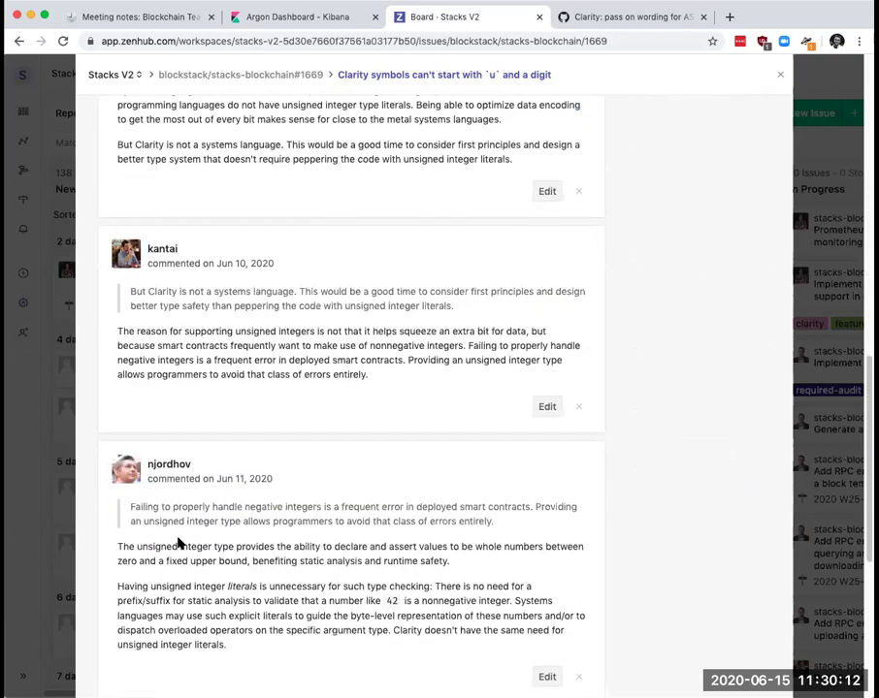
scroll(179, 539, "down", 5)
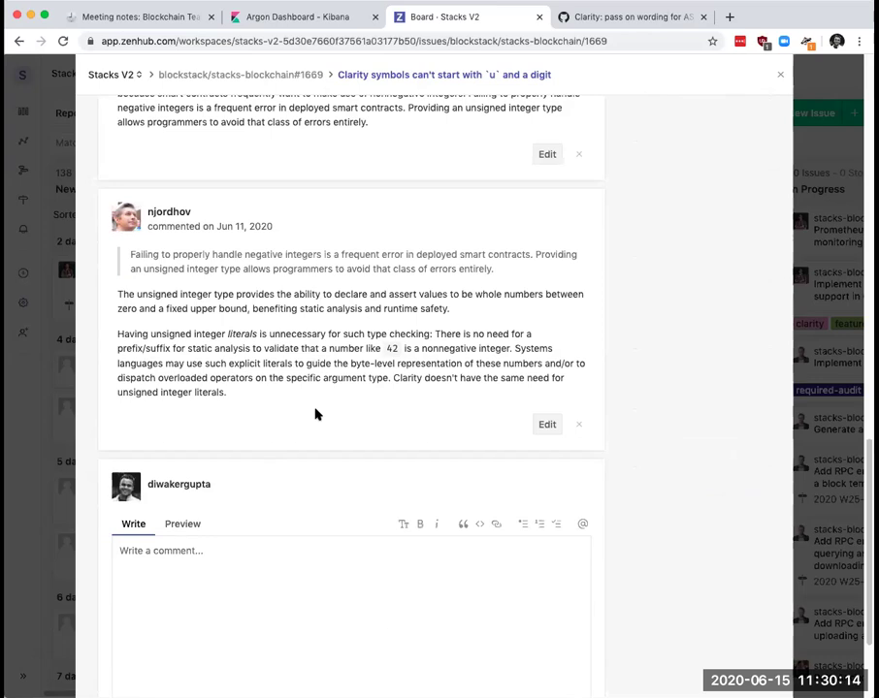
scroll(314, 411, "up", 20)
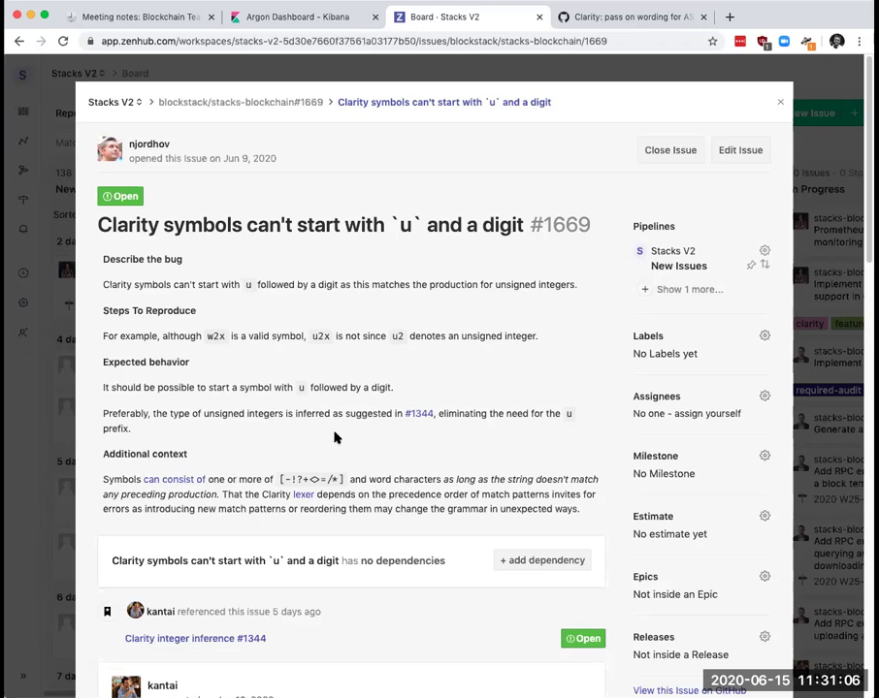
Review the description of issue #1669 again along with the comments debating unsigned integer literals.
scroll(338, 438, "down", 1)
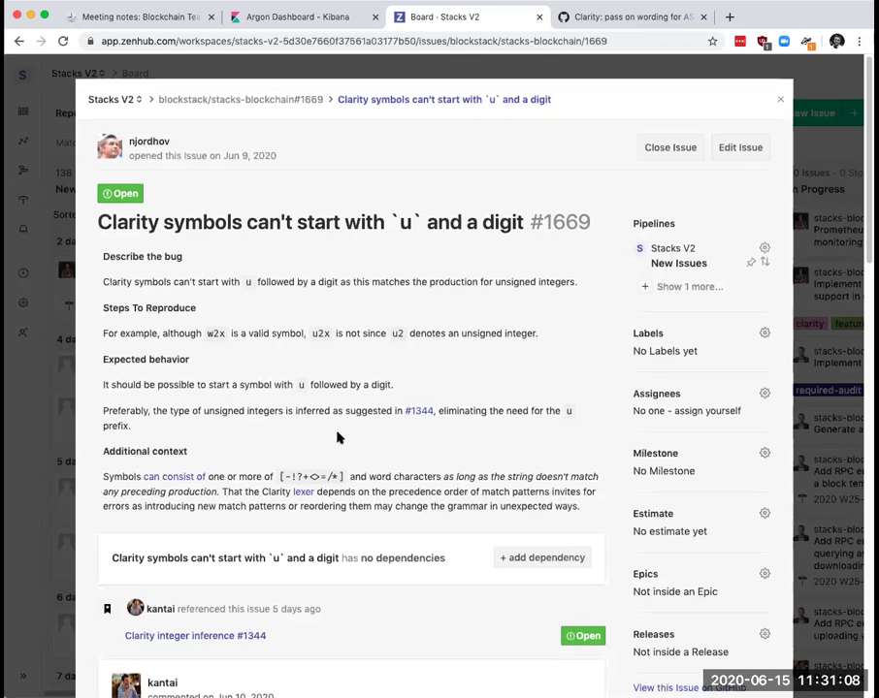
scroll(337, 438, "down", 1)
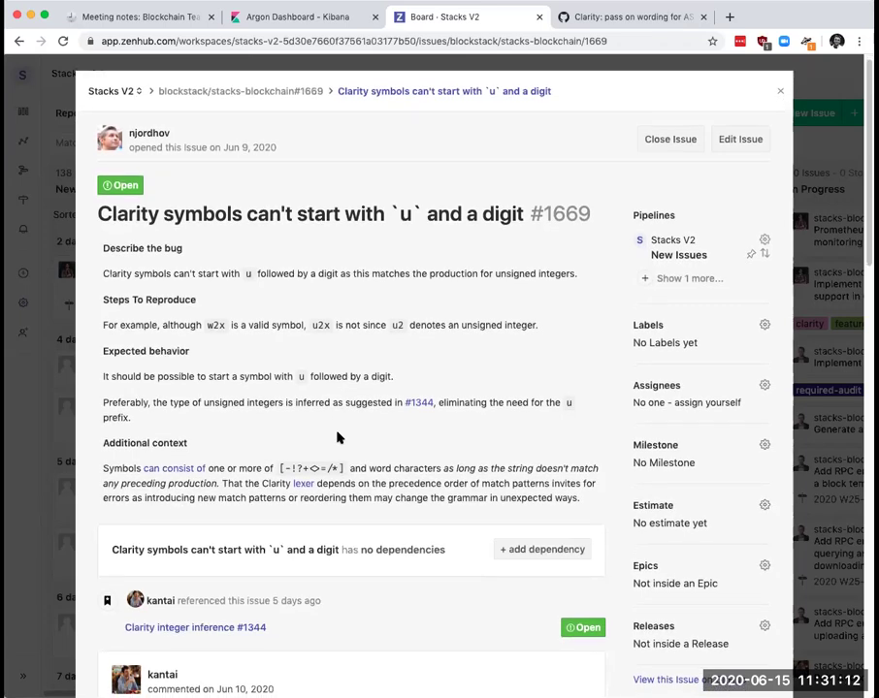
scroll(338, 439, "down", 1)
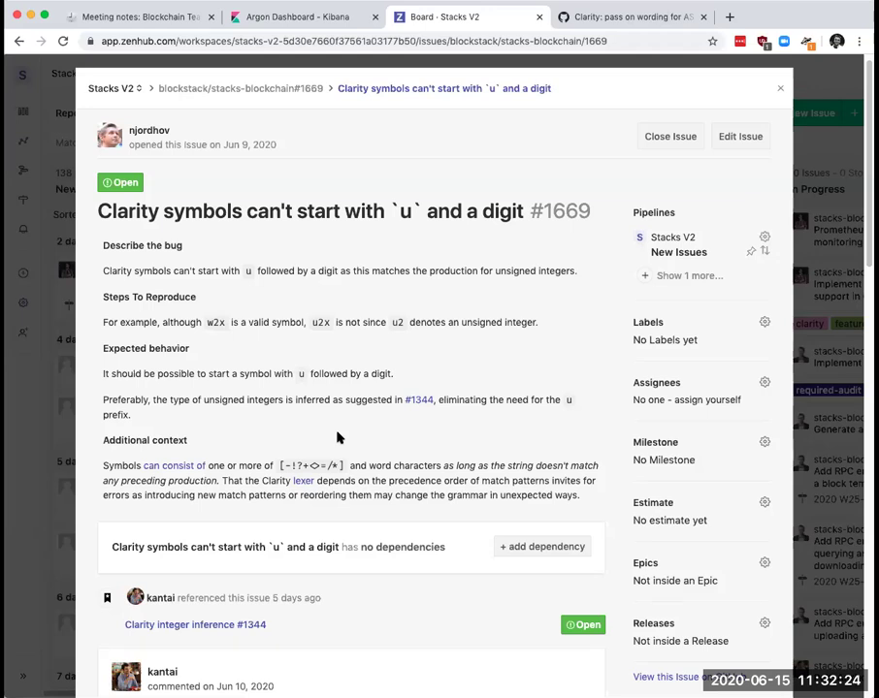
scroll(338, 438, "down", 1)
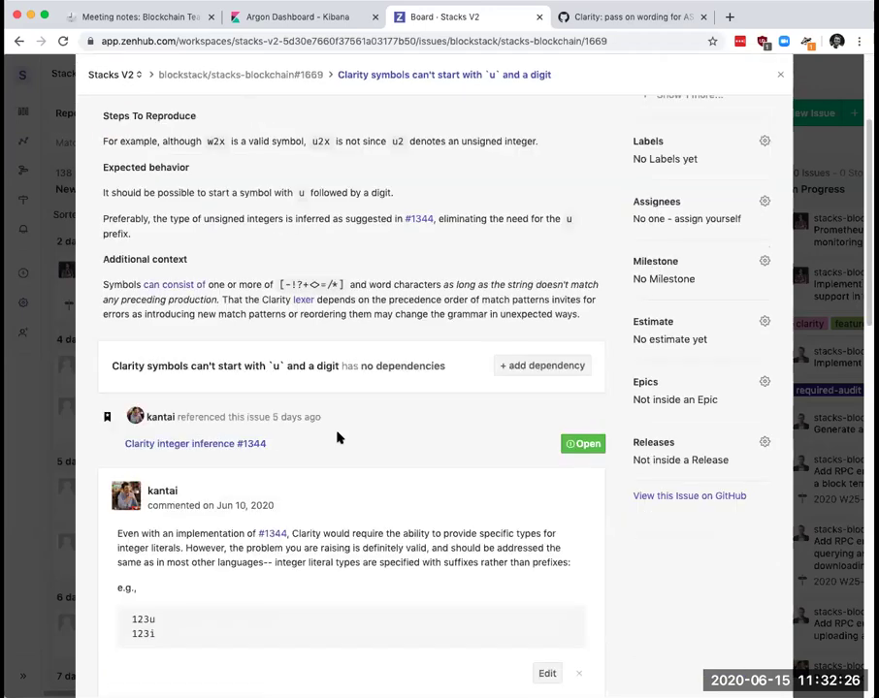
scroll(337, 438, "down", 3)
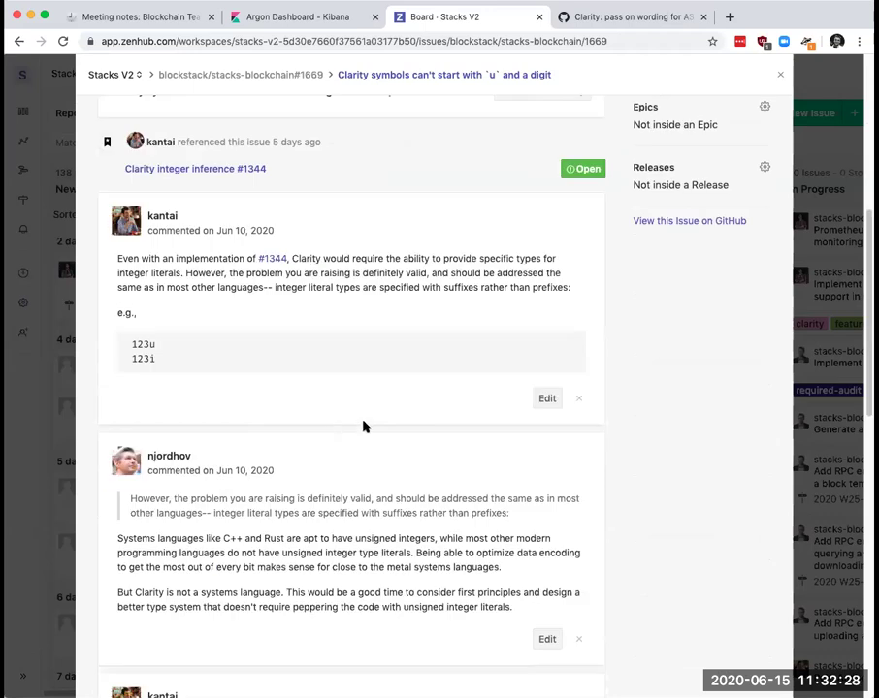
scroll(364, 427, "down", 6)
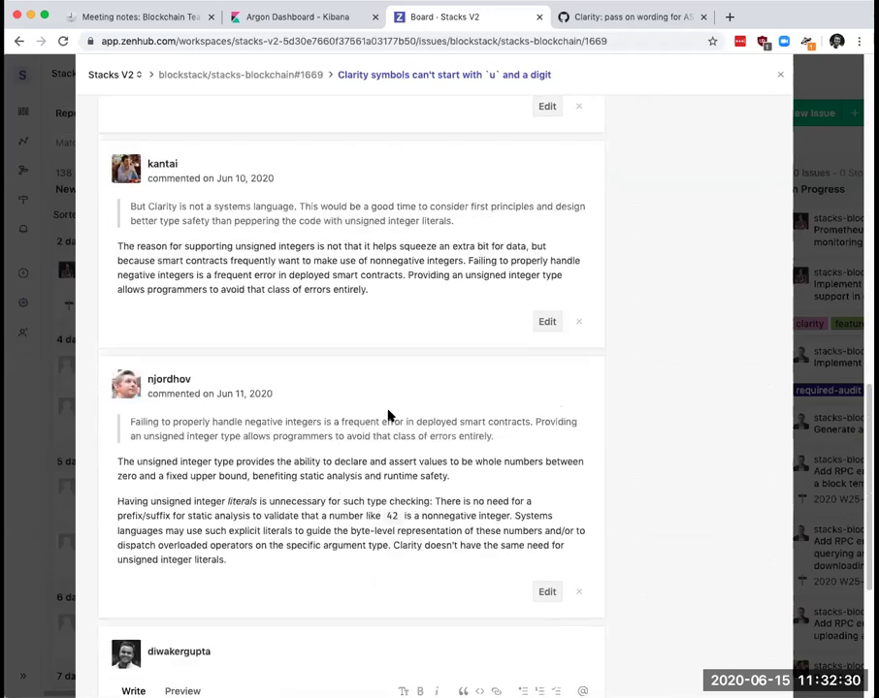
scroll(388, 415, "down", 3)
scroll(387, 414, "up", 10)
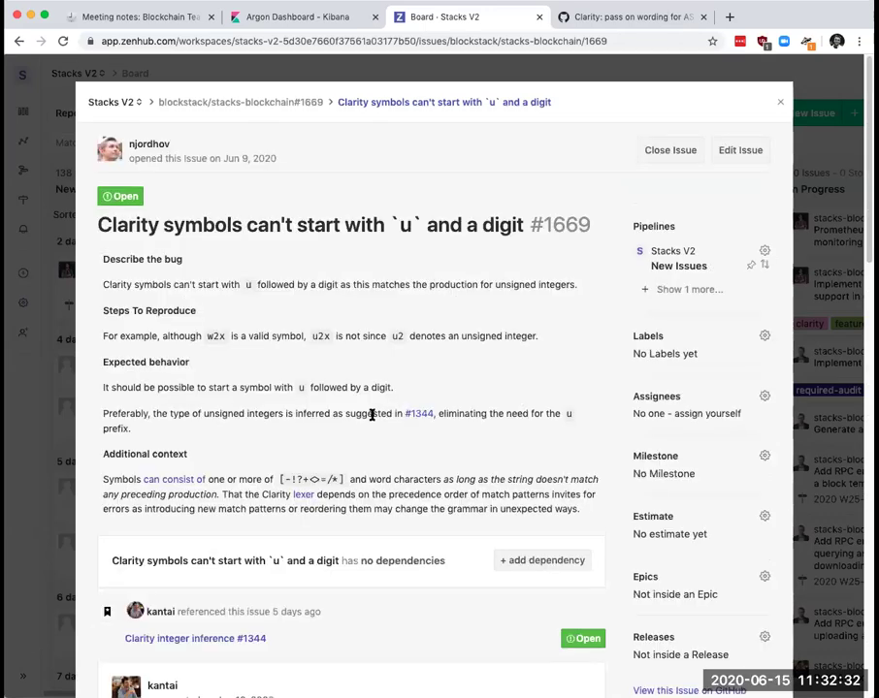
Assign issue #1669 to the responsible team member, set its milestone to 2020 W25-W27 and return to the board.
left_click(669, 398)
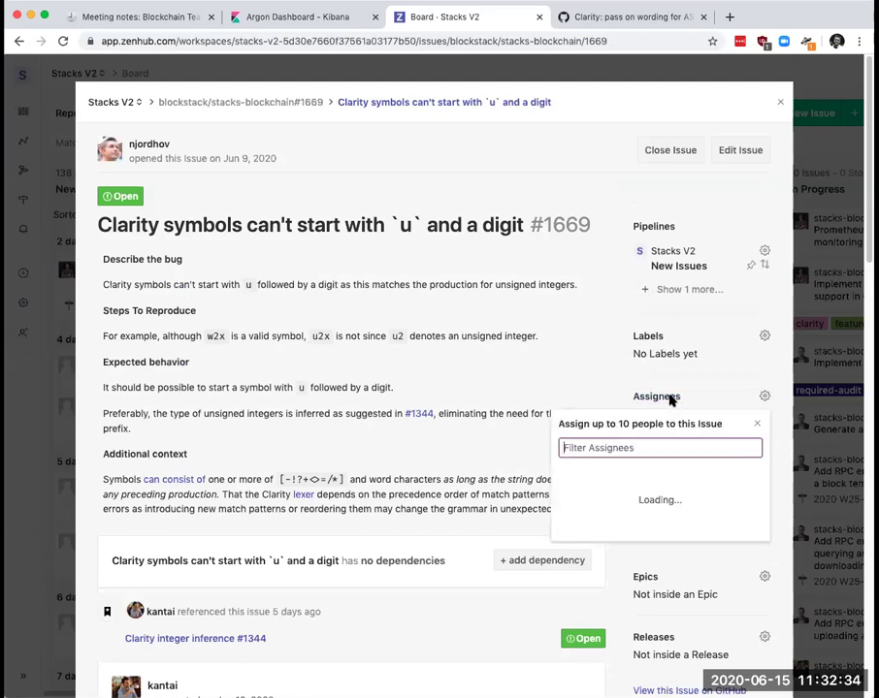
type("kan")
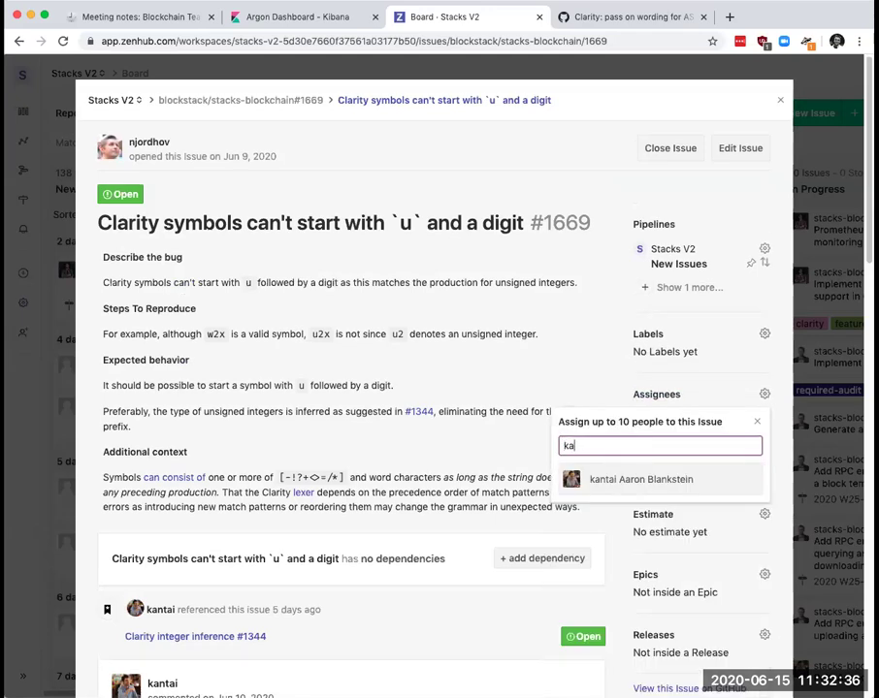
left_click(609, 479)
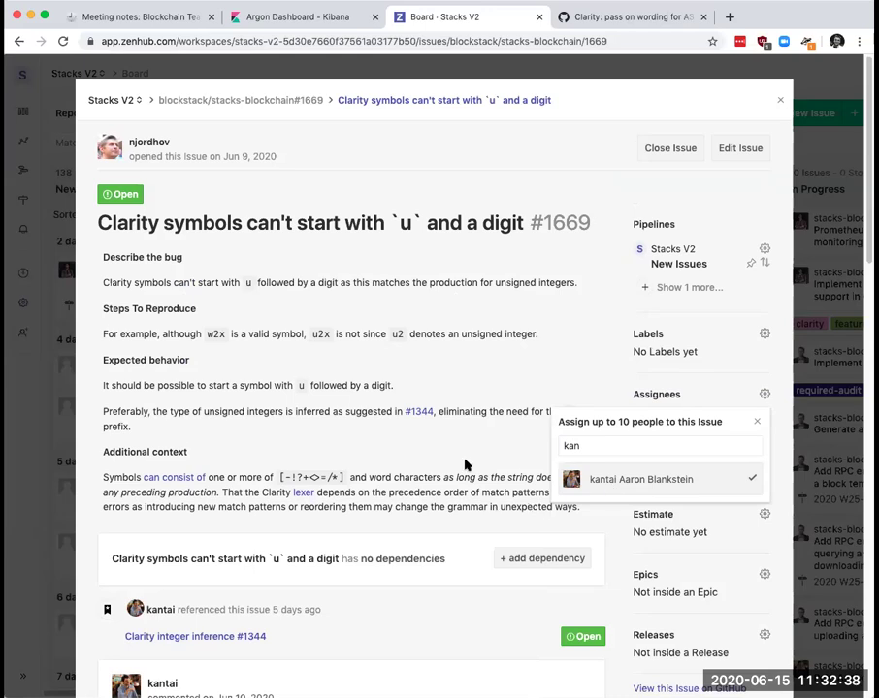
left_click(497, 466)
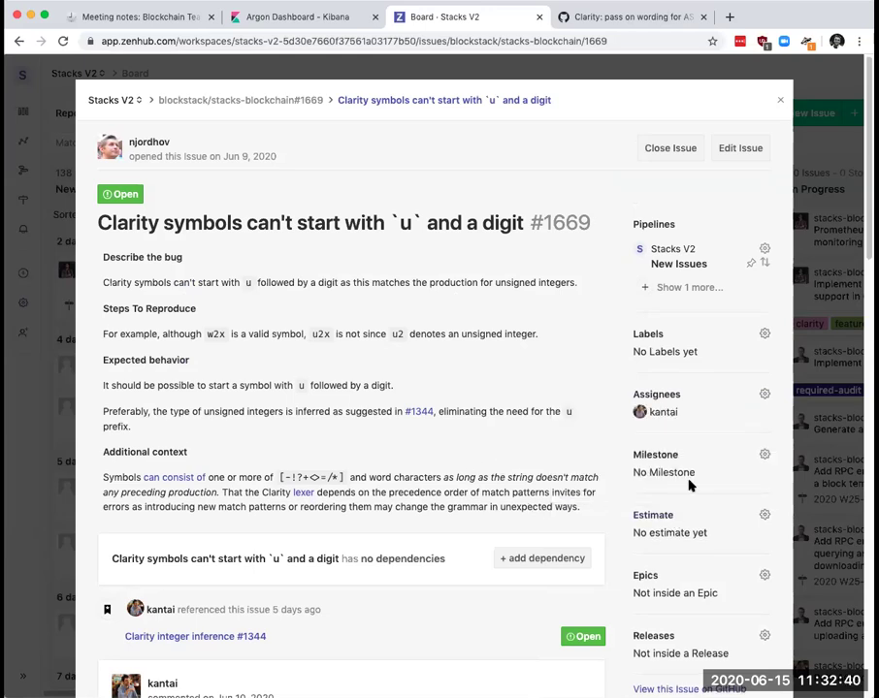
left_click(666, 456)
scroll(662, 453, "down", 1)
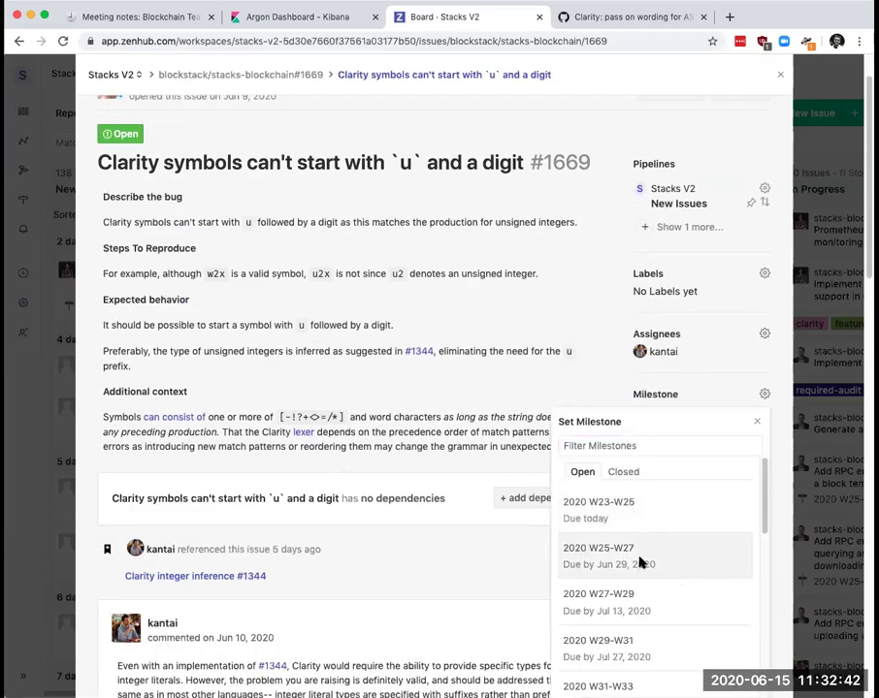
left_click(482, 346)
scroll(460, 357, "up", 1)
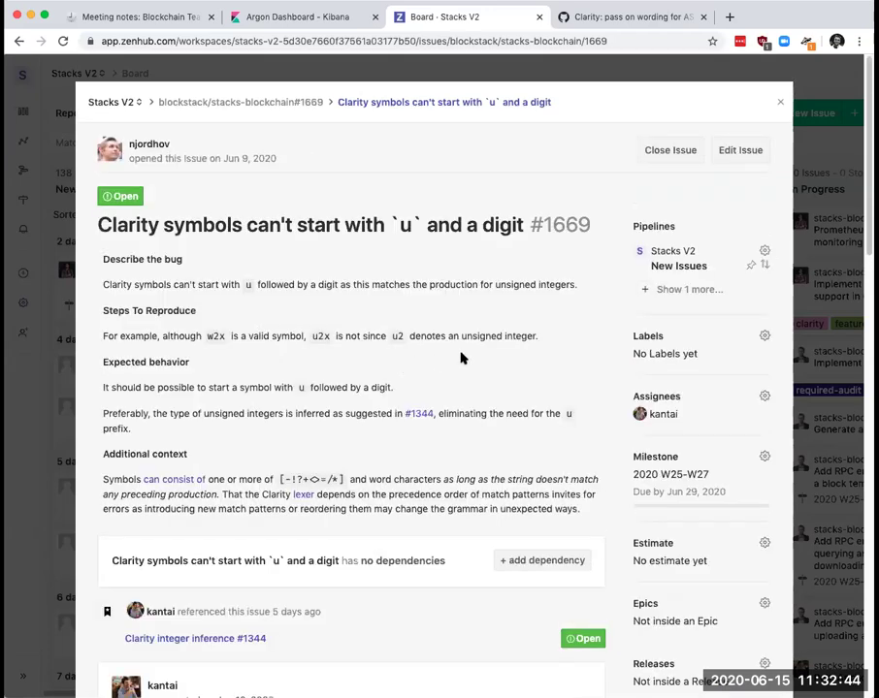
scroll(512, 338, "down", 6)
scroll(582, 291, "up", 6)
left_click(780, 104)
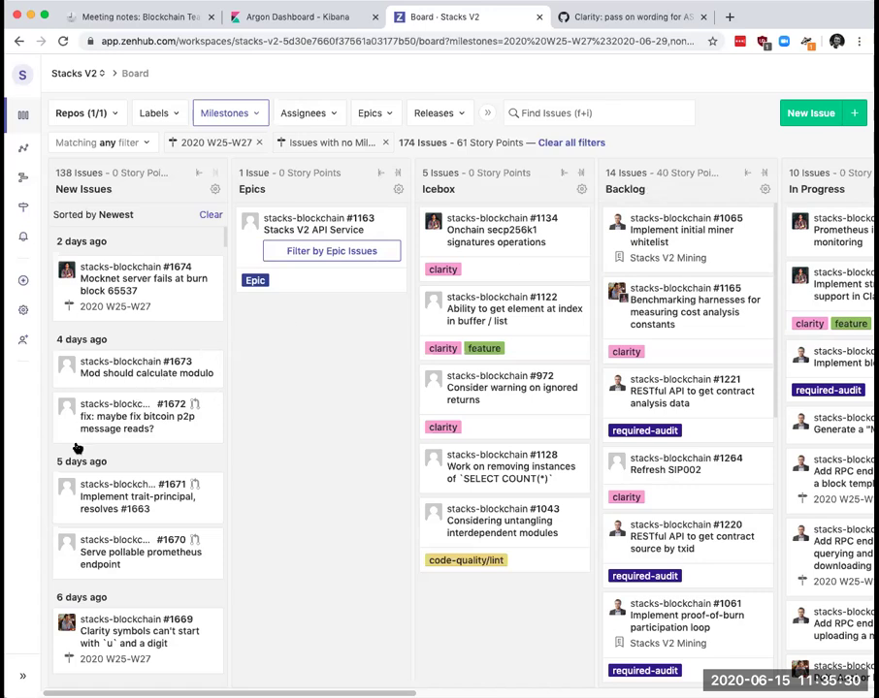
Review the description and sidebar details of pull request #1672, "fix: maybe fix bitcoin p2p message reads?", and return to the board.
left_click(137, 403)
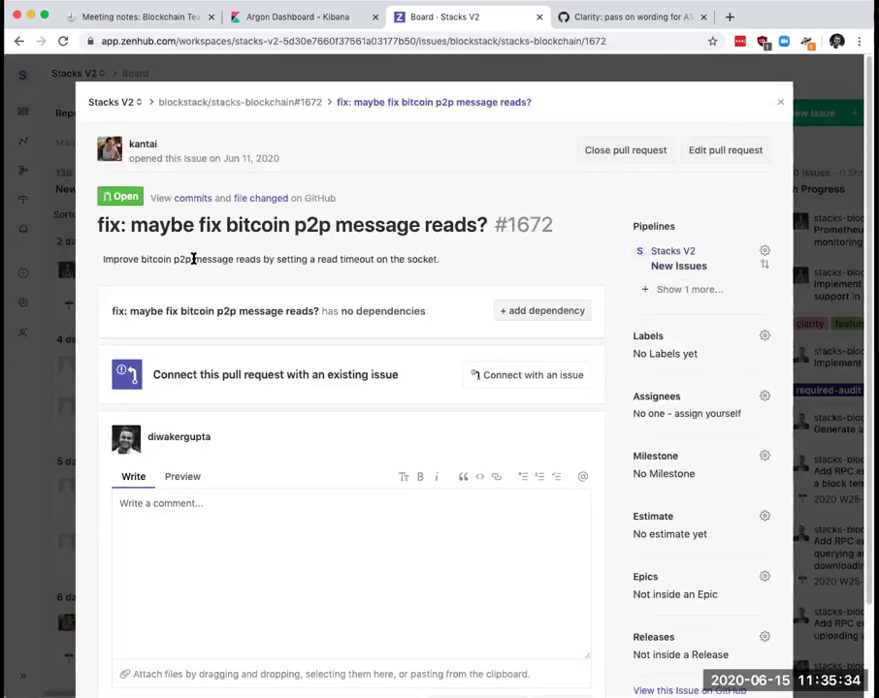
left_click(780, 105)
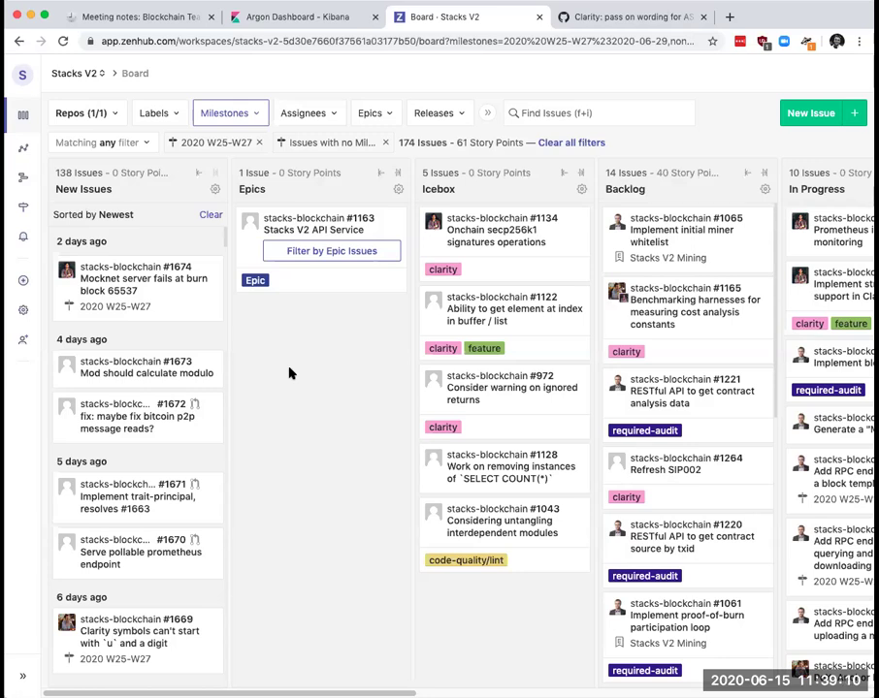
left_click(146, 424)
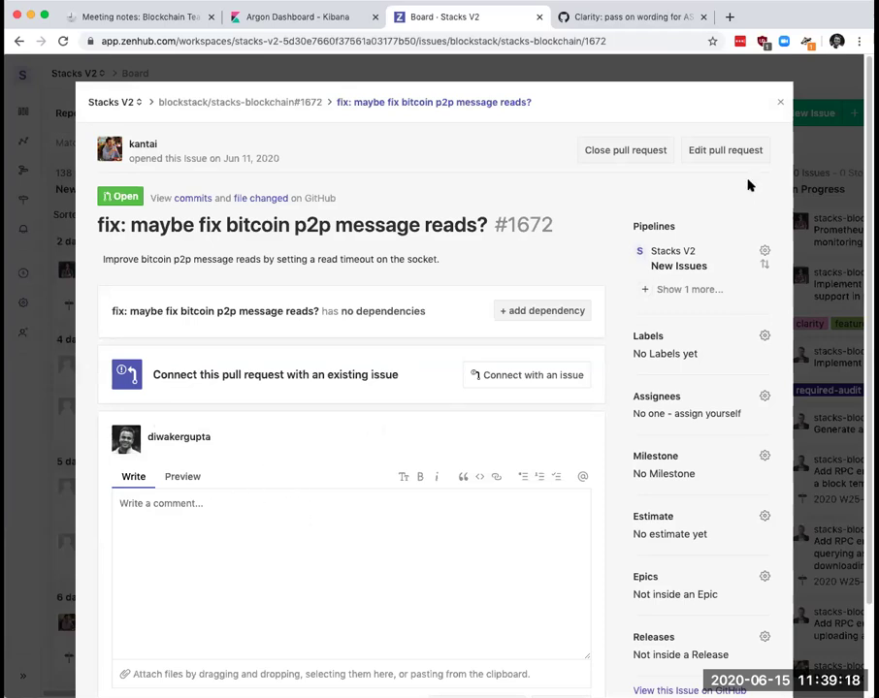
left_click(781, 104)
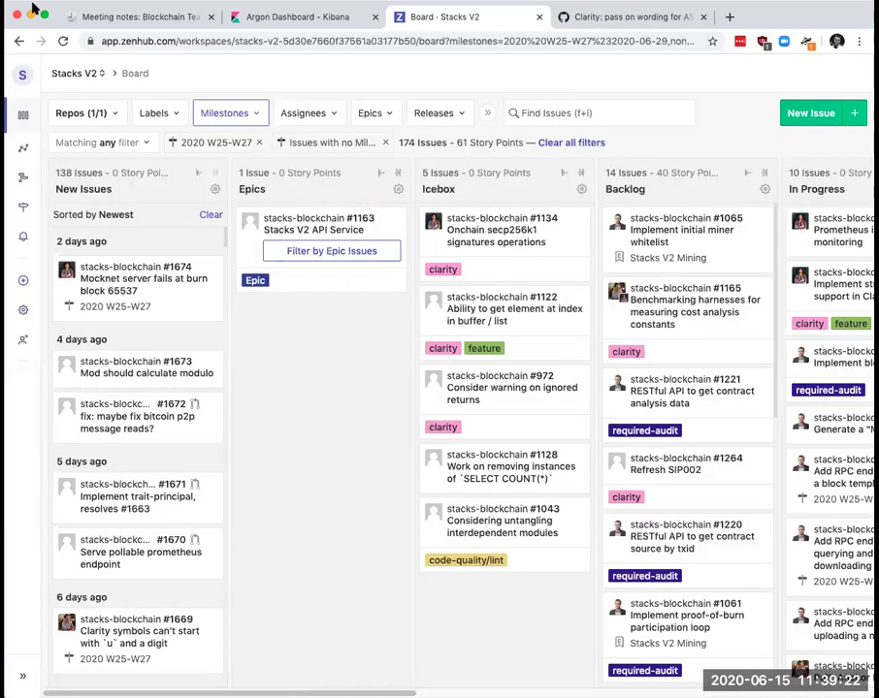
Add the action item "file new issue to set default socket options, for both blocking and non-blocking sockets" to the June 15 Dropbox Paper notes.
left_click(132, 20)
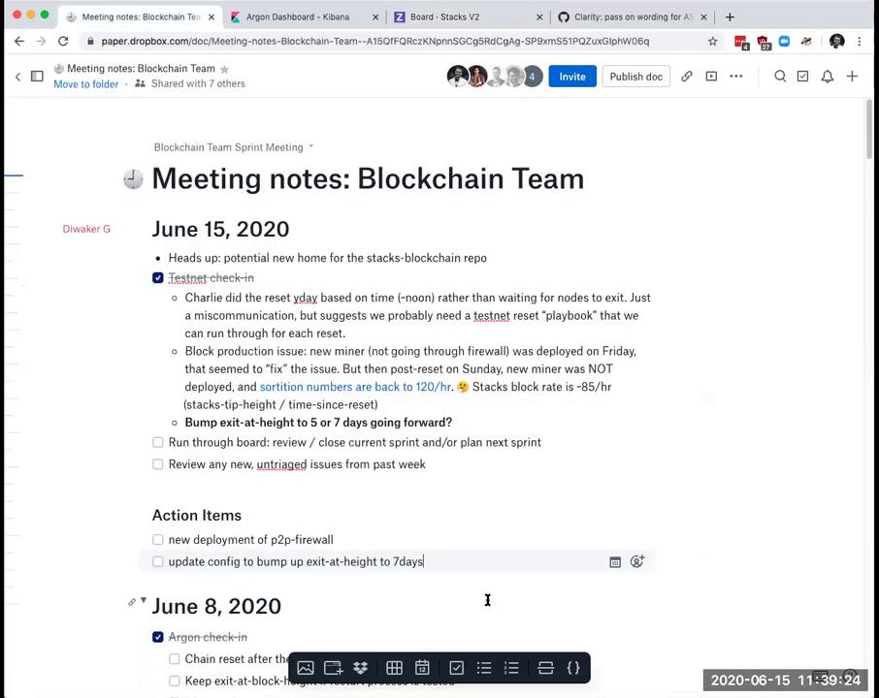
key("Return")
type("file n")
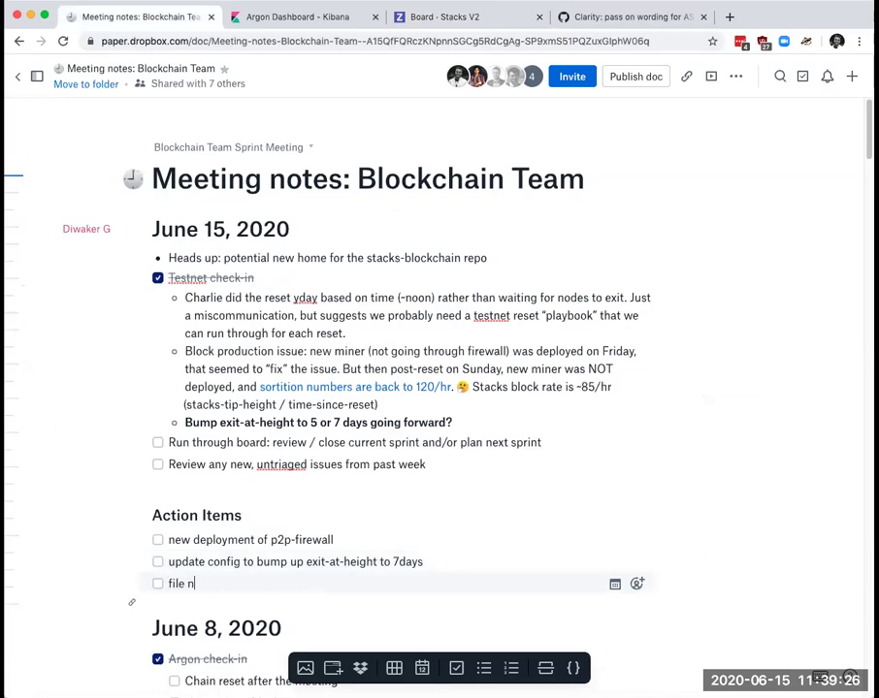
type("ew issue to set defa")
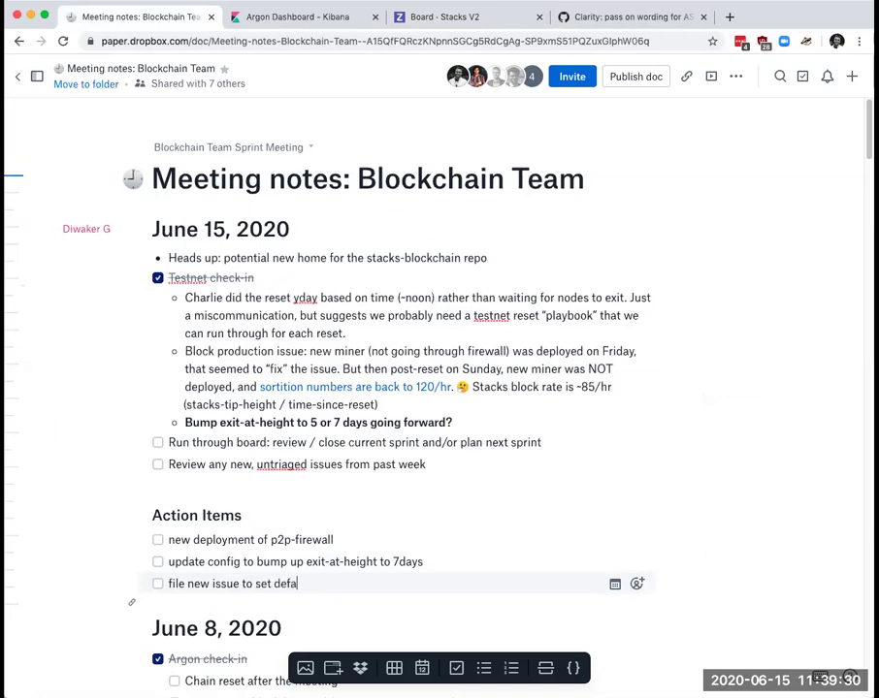
type("ult socket options, for both n")
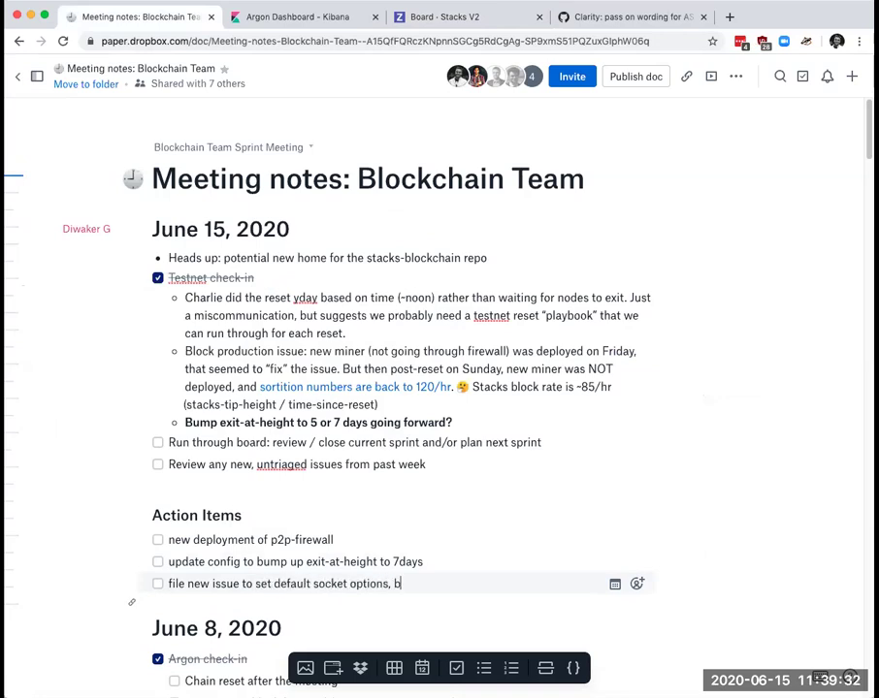
key("BackSpace")
type("blocking and non-blo")
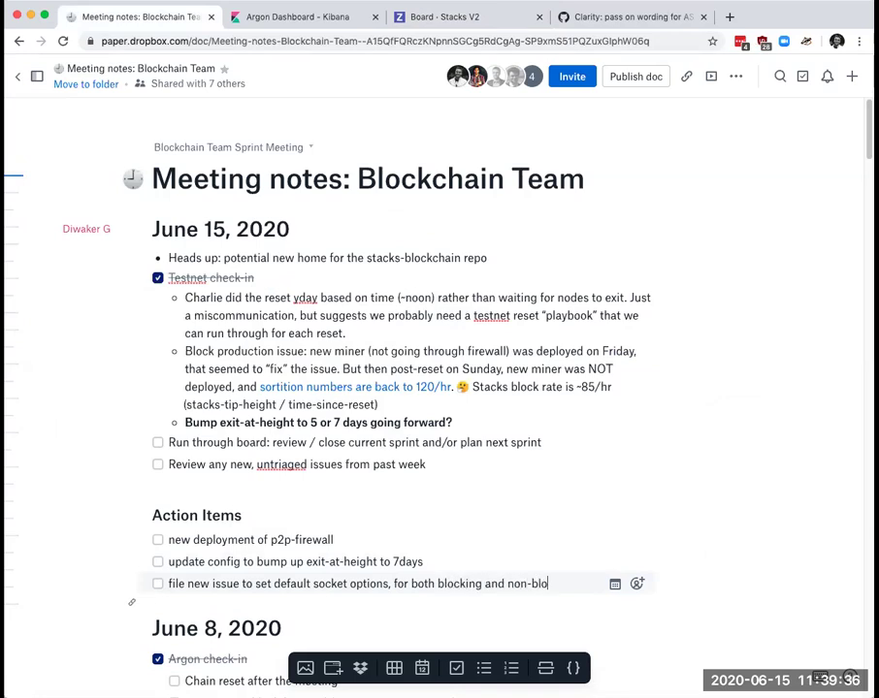
type("cking sockets")
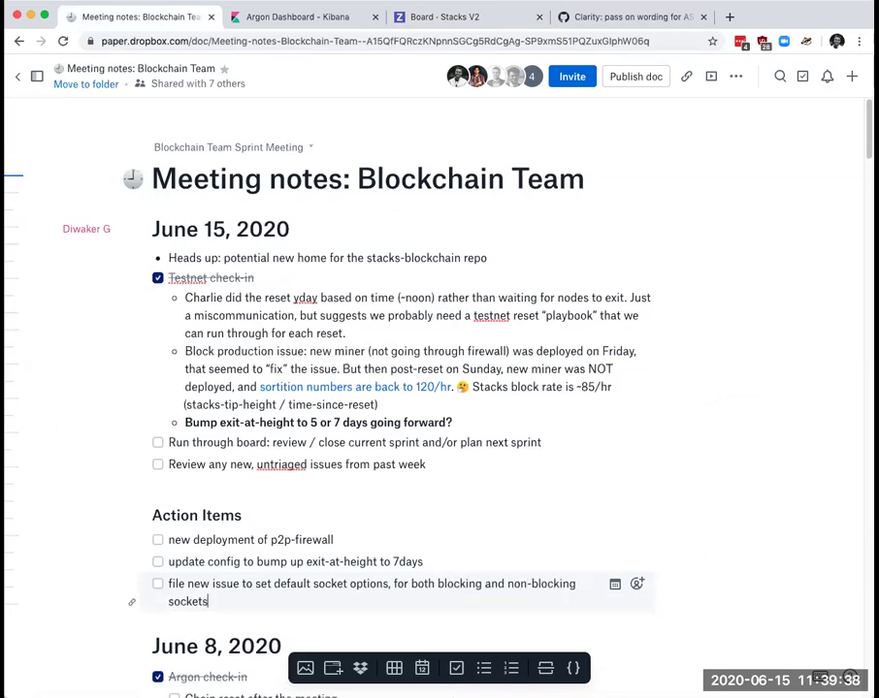
Back on the ZenHub board, set the milestone of pull request #1670, "Serve pollable prometheus endpoint", to 2020 W25-W27 and close it.
left_click(500, 19)
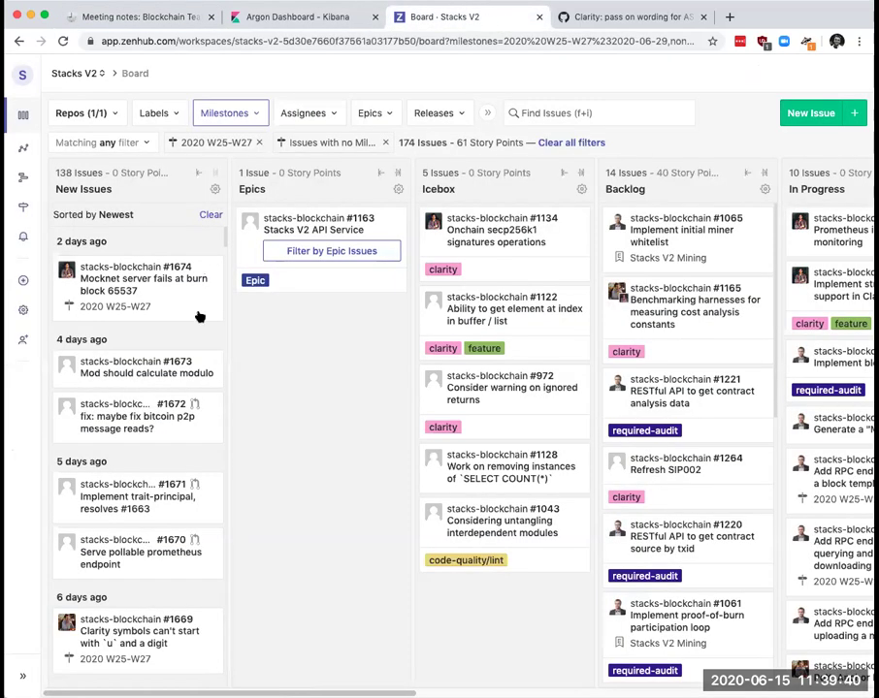
scroll(184, 476, "down", 1)
scroll(105, 347, "down", 3)
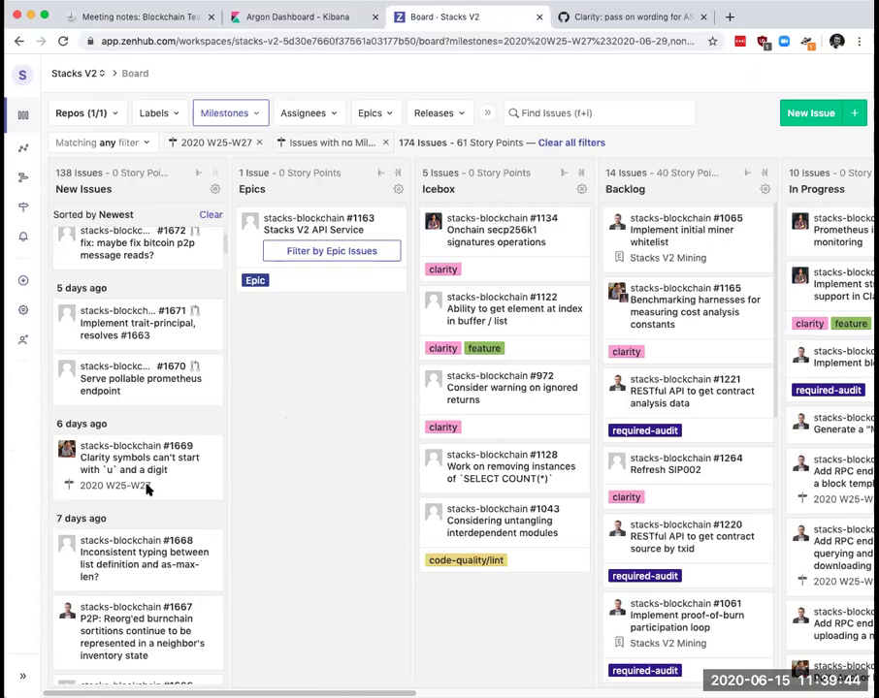
left_click(111, 386)
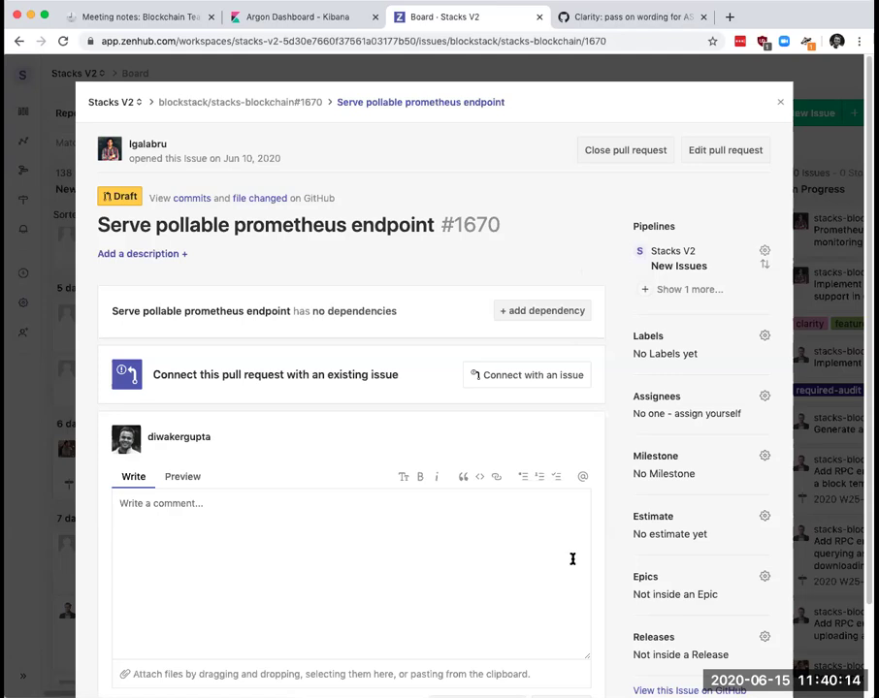
left_click(657, 458)
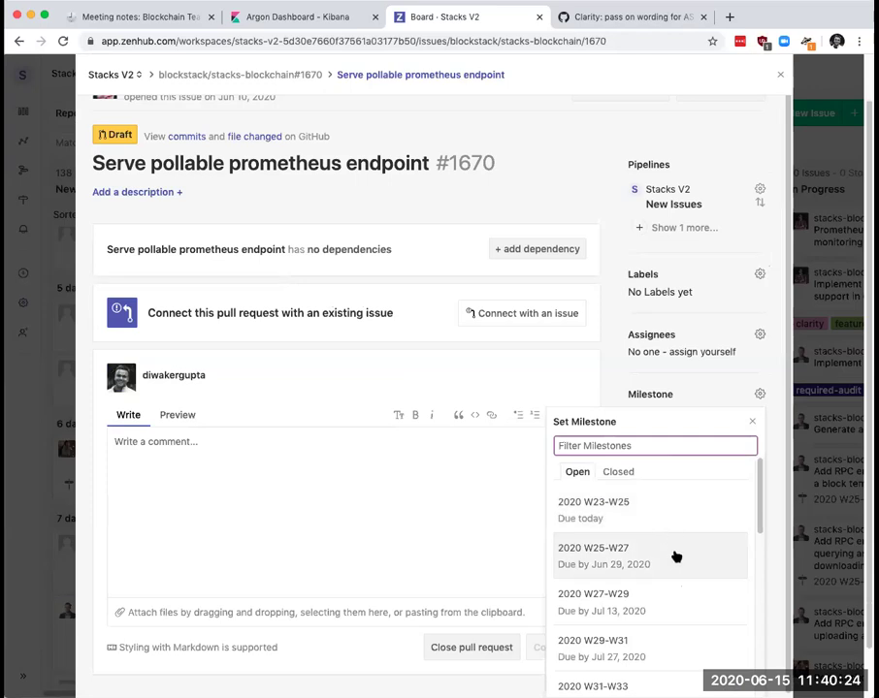
key("Escape")
left_click(780, 73)
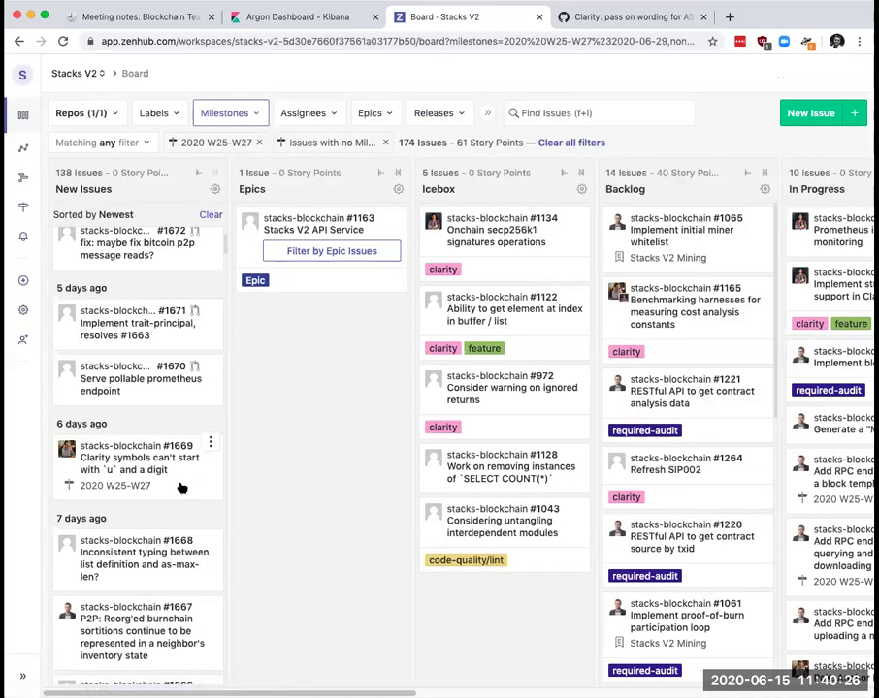
Review the description of New Issues item #1668, "Inconsistent typing between list definition and as-max-len?", and return to the board.
scroll(150, 568, "down", 1)
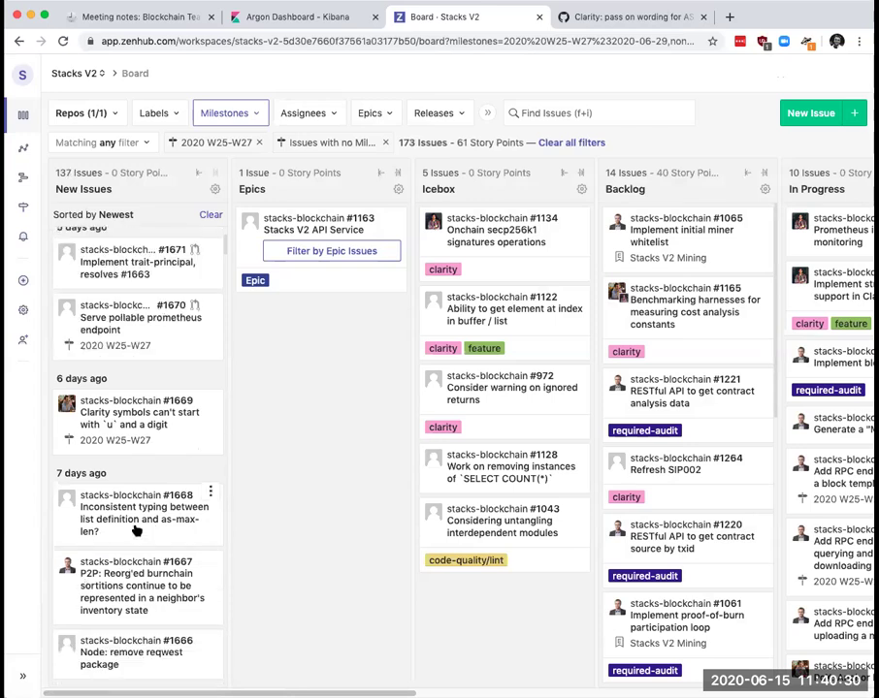
left_click(141, 521)
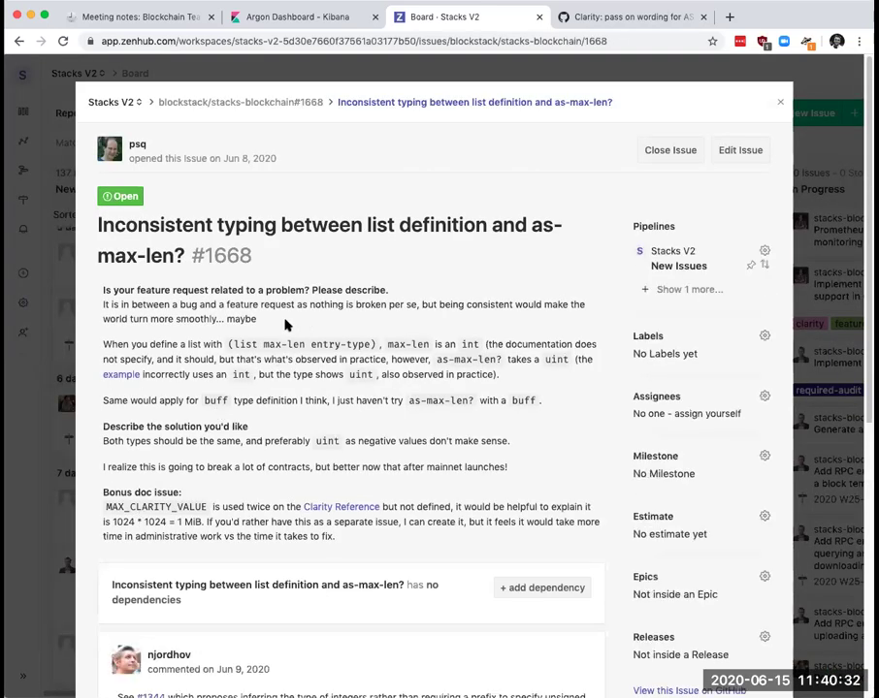
scroll(206, 354, "down", 3)
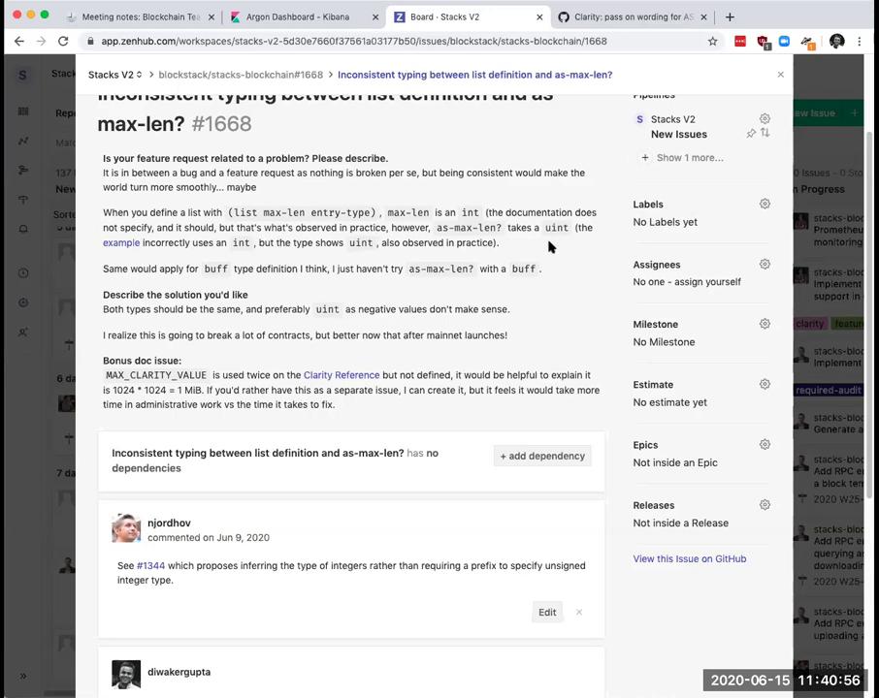
scroll(547, 247, "down", 1)
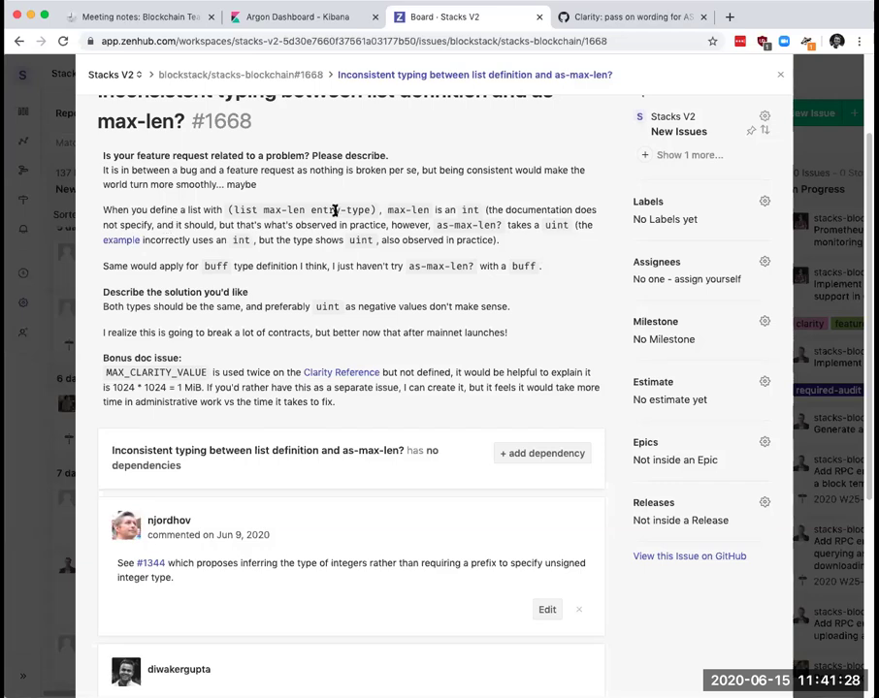
scroll(543, 145, "up", 1)
left_click(784, 80)
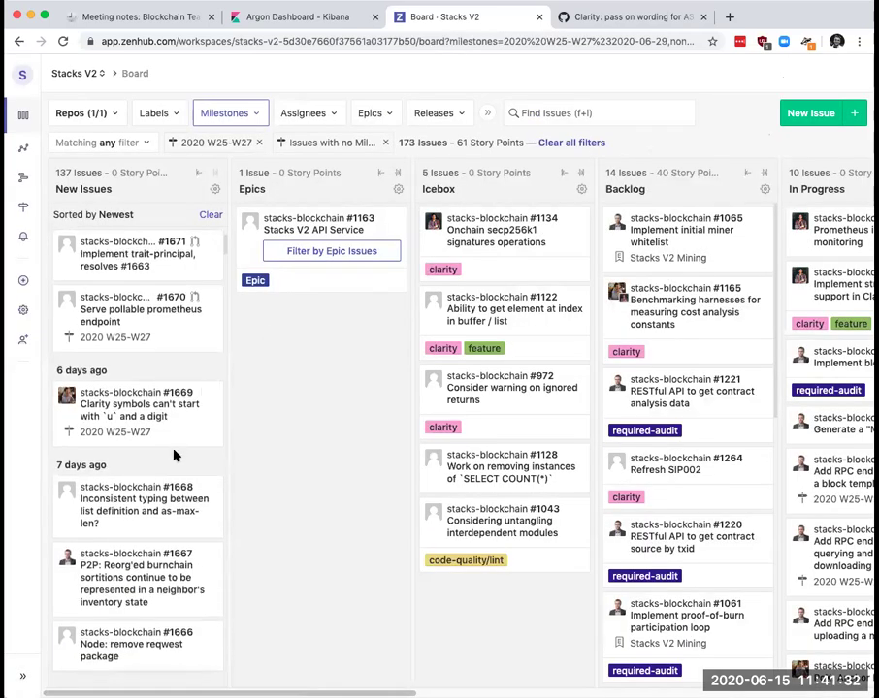
Look through the New Issues column from the newest cards down to the older ones for items still needing triage.
scroll(176, 452, "down", 1)
scroll(178, 450, "down", 5)
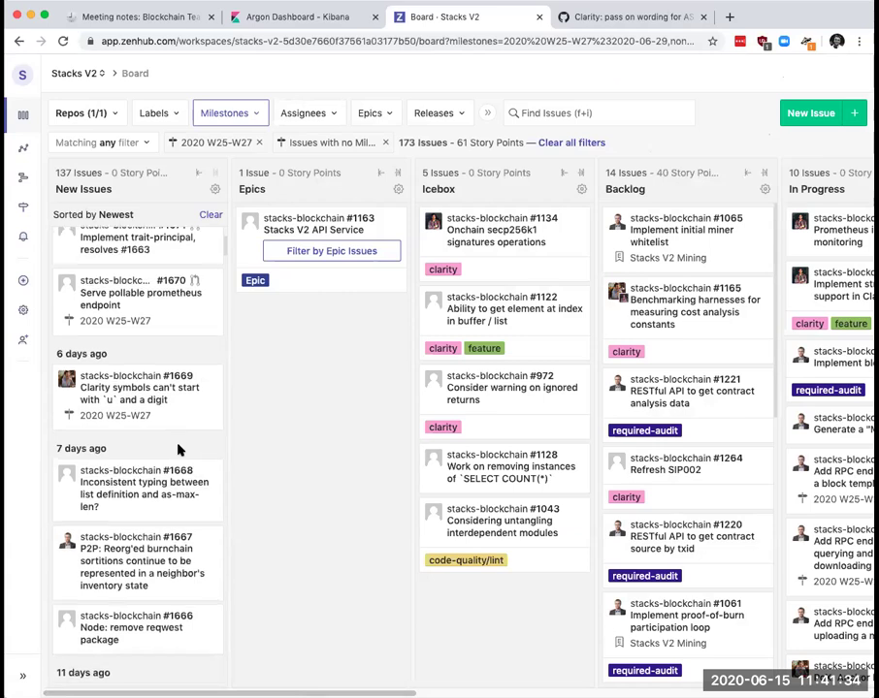
scroll(177, 450, "down", 1)
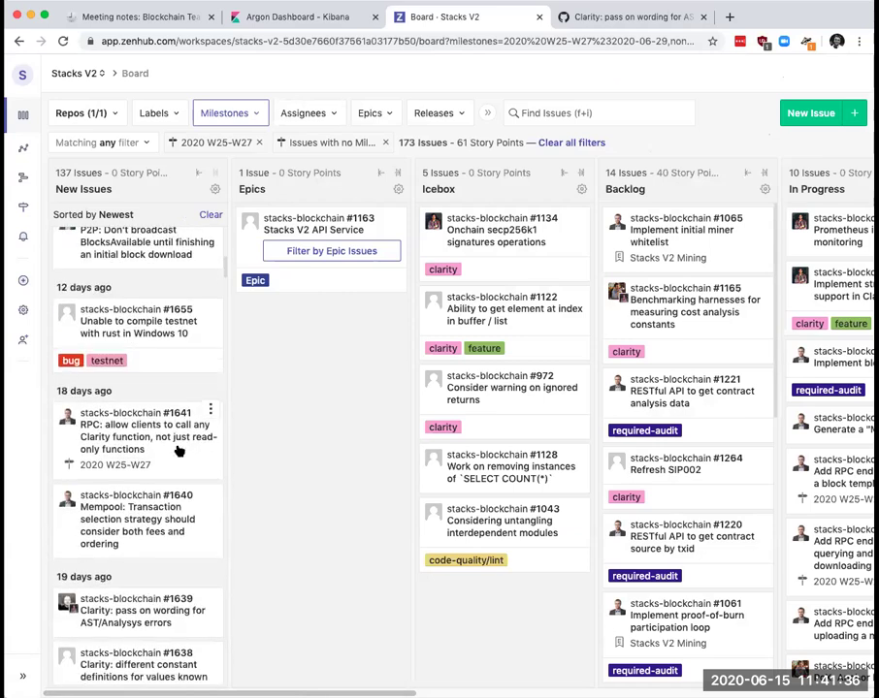
scroll(173, 437, "down", 2)
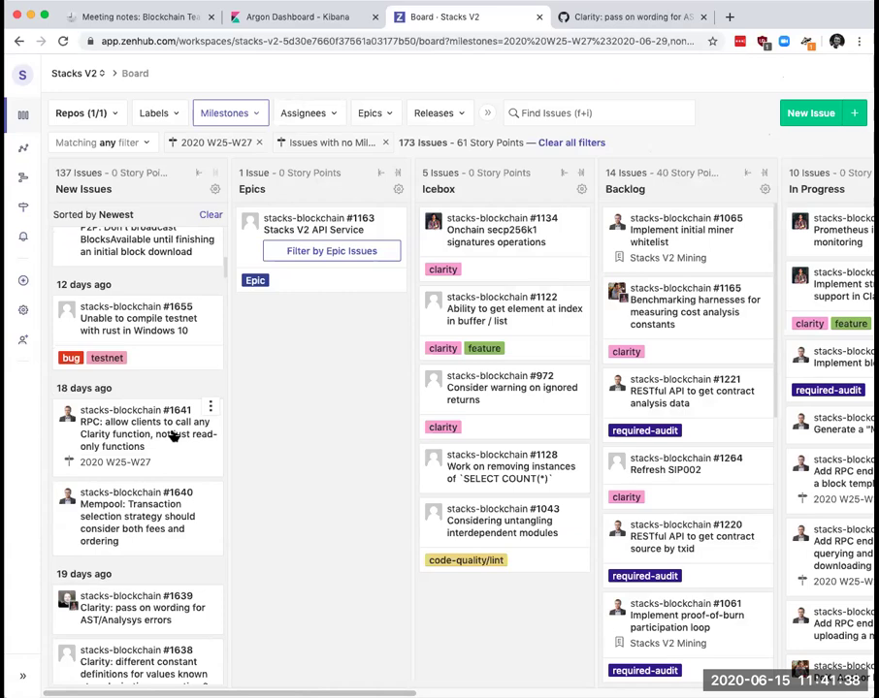
scroll(170, 434, "down", 7)
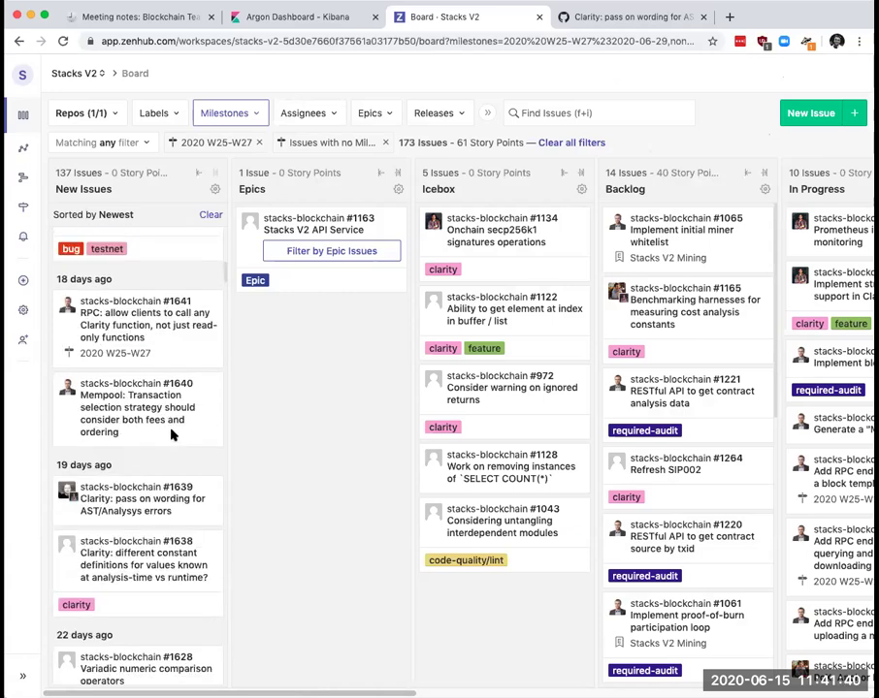
scroll(170, 434, "up", 3)
scroll(170, 434, "up", 10)
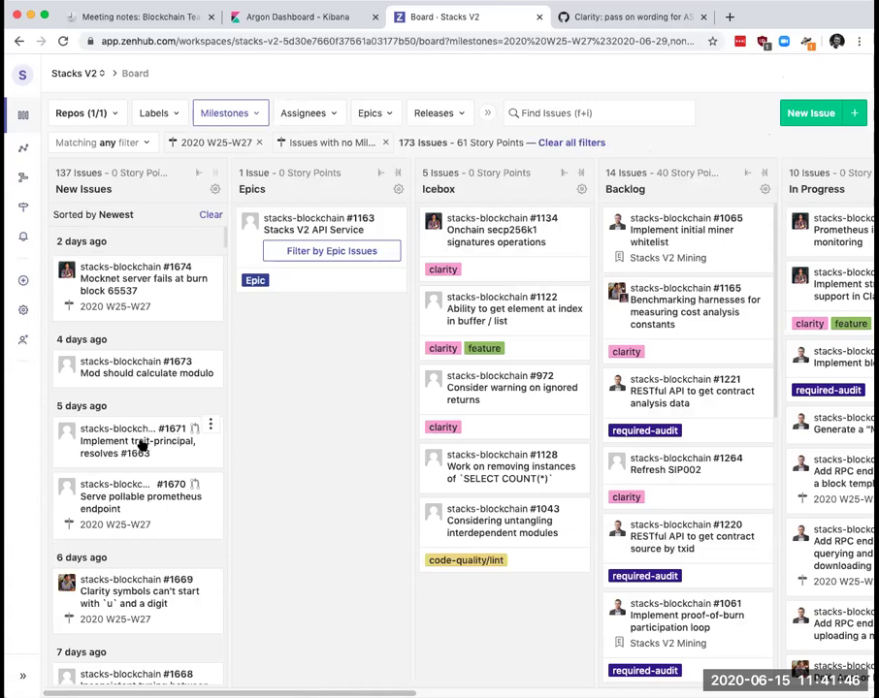
scroll(140, 444, "down", 8)
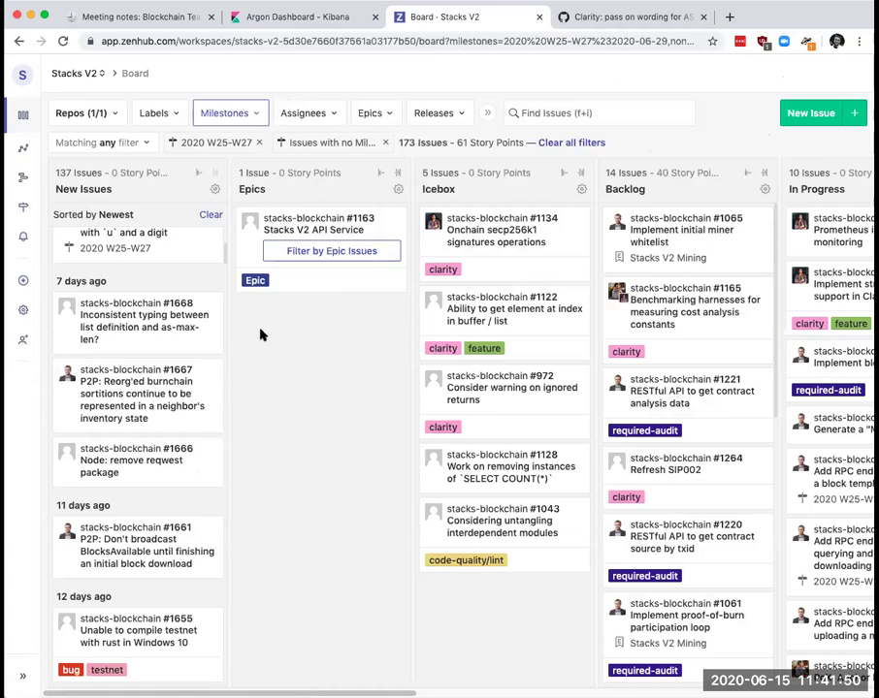
Reopen issue #1668 and reread its description, proposed solution and the comment referring to #1344.
left_click(213, 318)
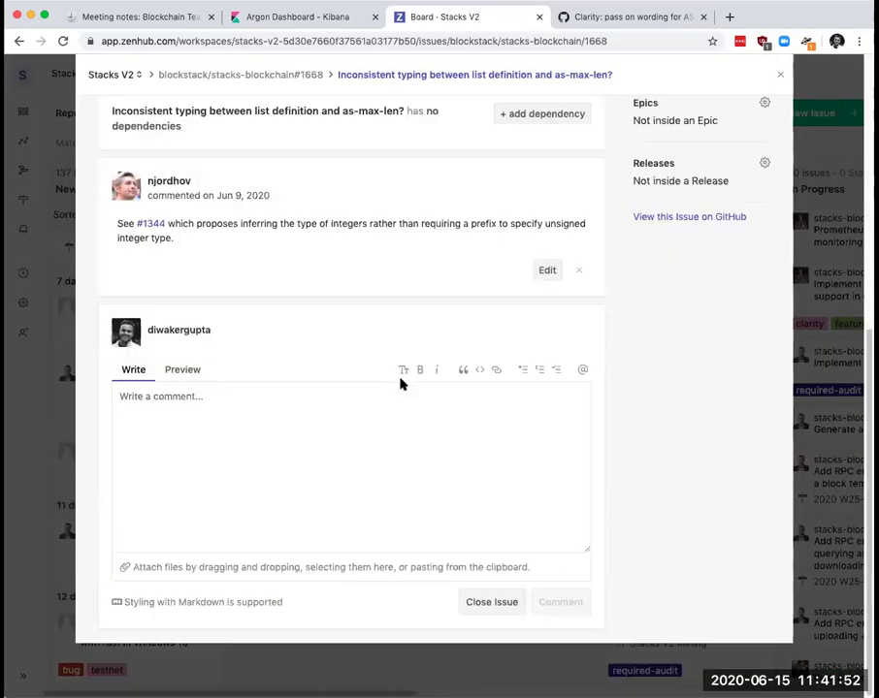
scroll(401, 383, "up", 4)
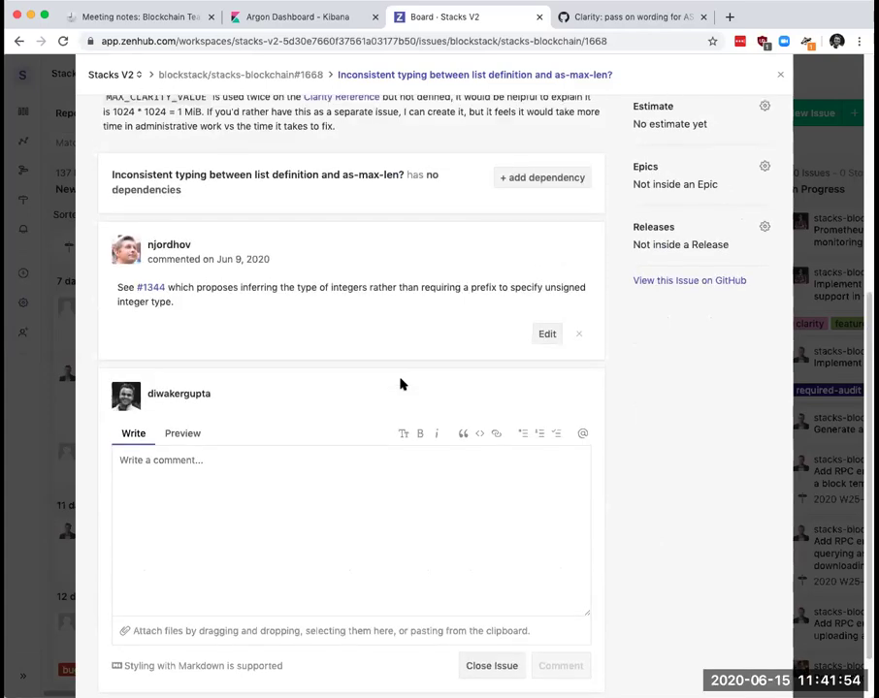
scroll(400, 384, "up", 8)
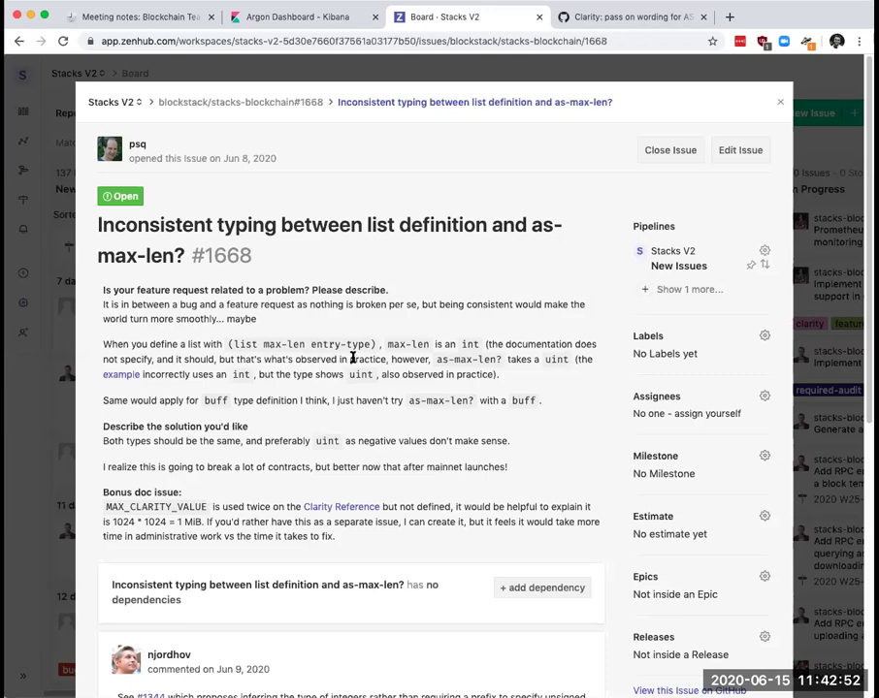
scroll(351, 358, "down", 1)
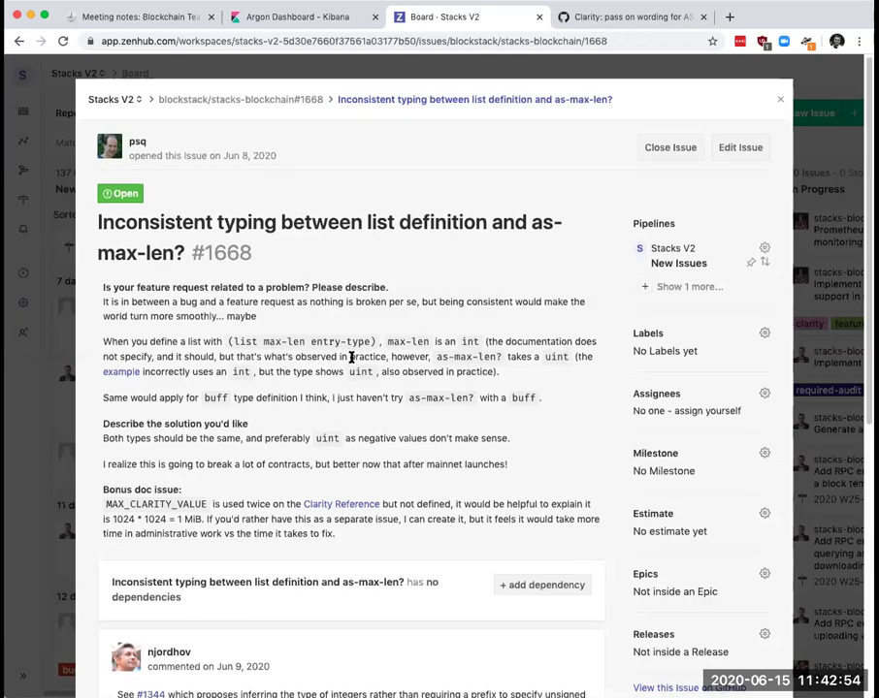
scroll(280, 365, "down", 5)
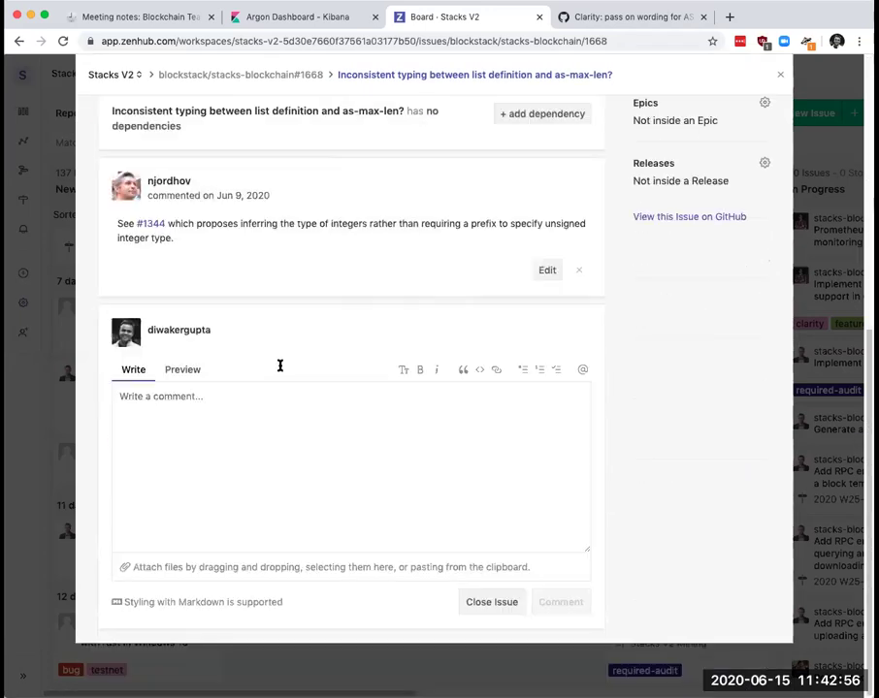
left_click(268, 446)
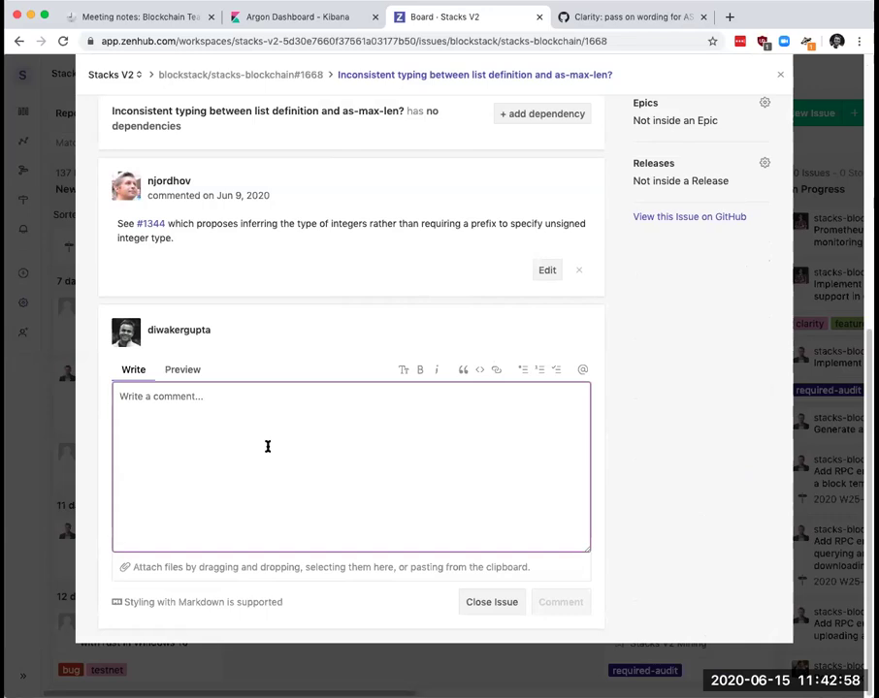
type("Thanks@")
key("BackSpace")
type("!")
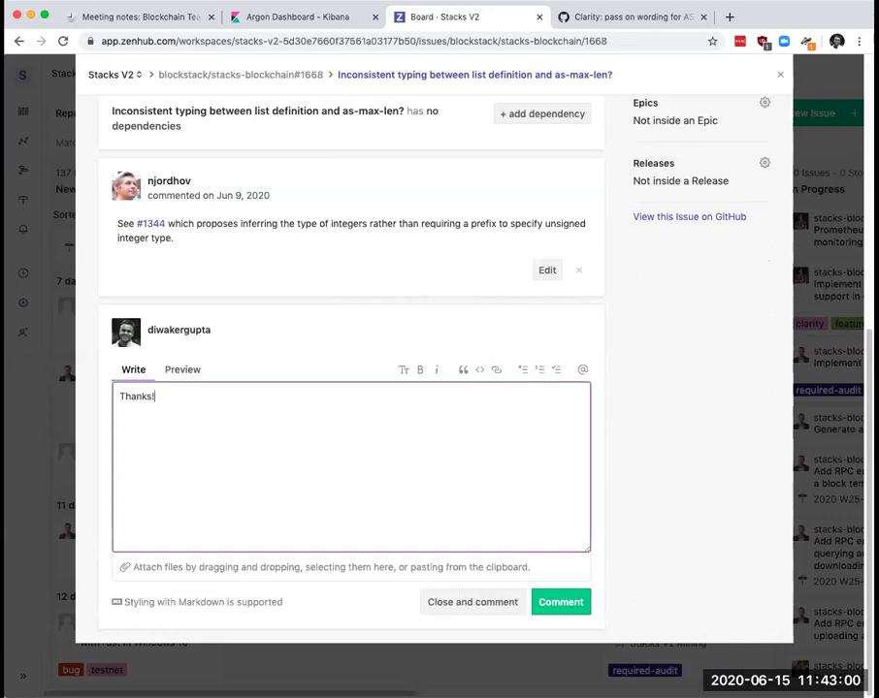
key("BackSpace")
type("@")
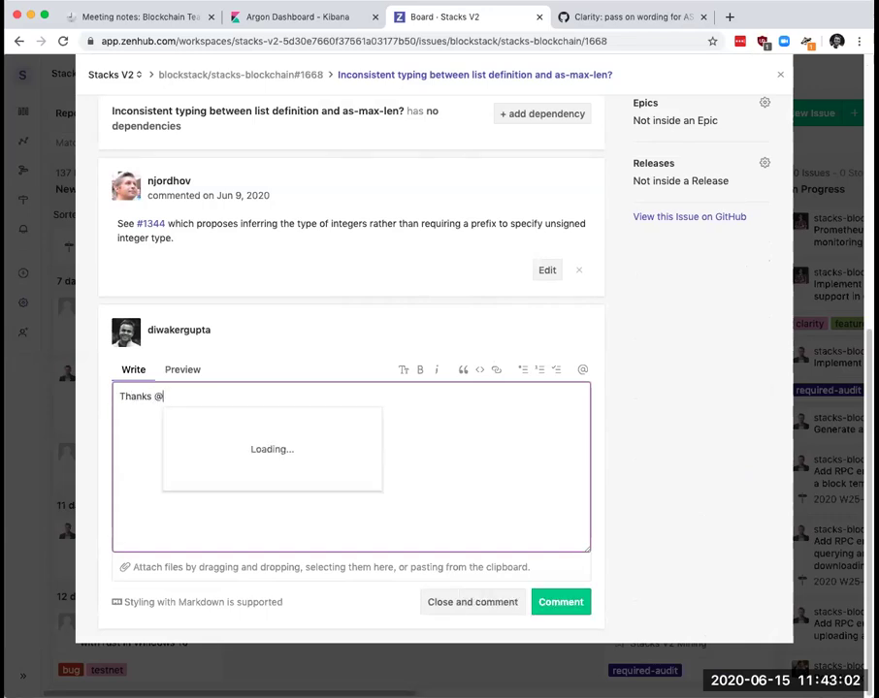
type("pss")
key("ctrl+a")
key("BackSpace")
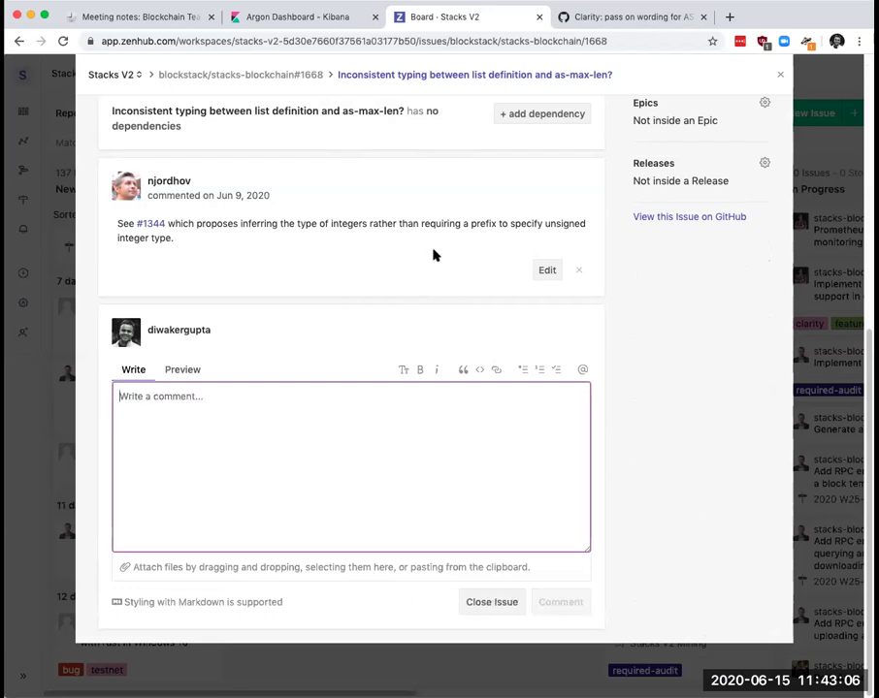
Leave issue #1668 and open New Issues item #1667 about reorg'ed burnchain sortitions in a neighbor's inventory state.
scroll(432, 252, "up", 5)
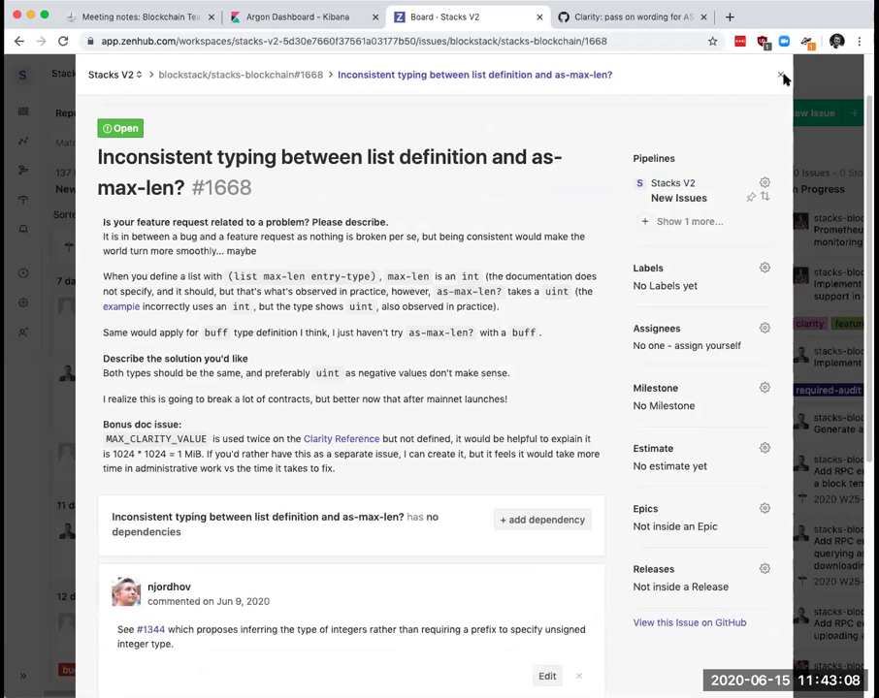
left_click(780, 75)
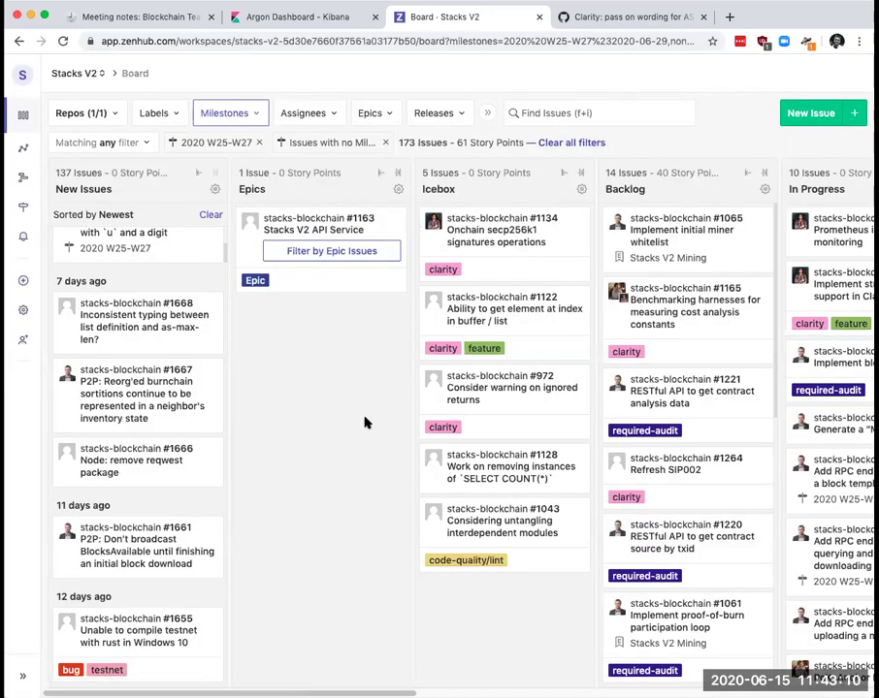
scroll(202, 372, "up", 1)
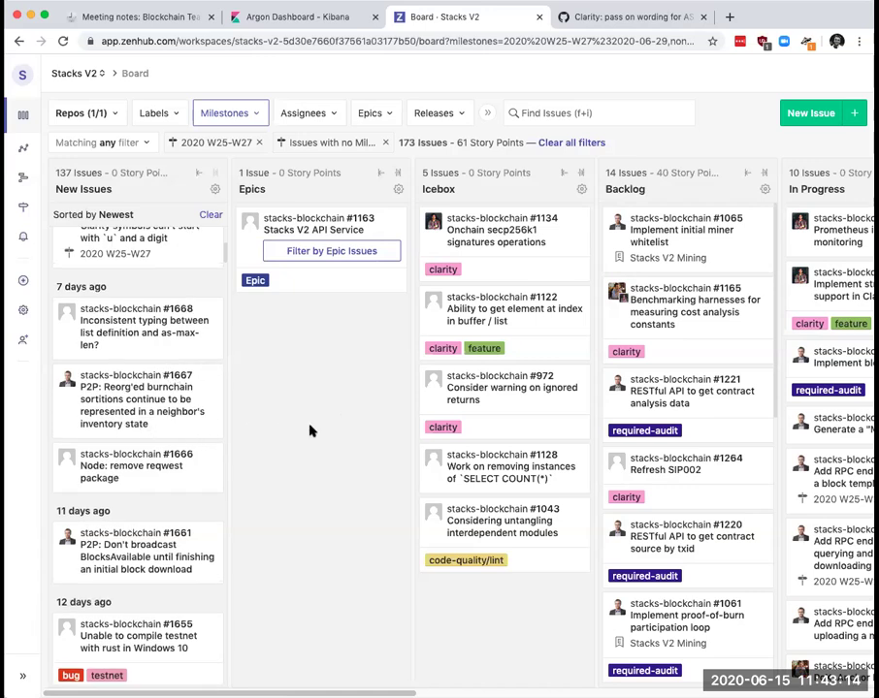
left_click(129, 410)
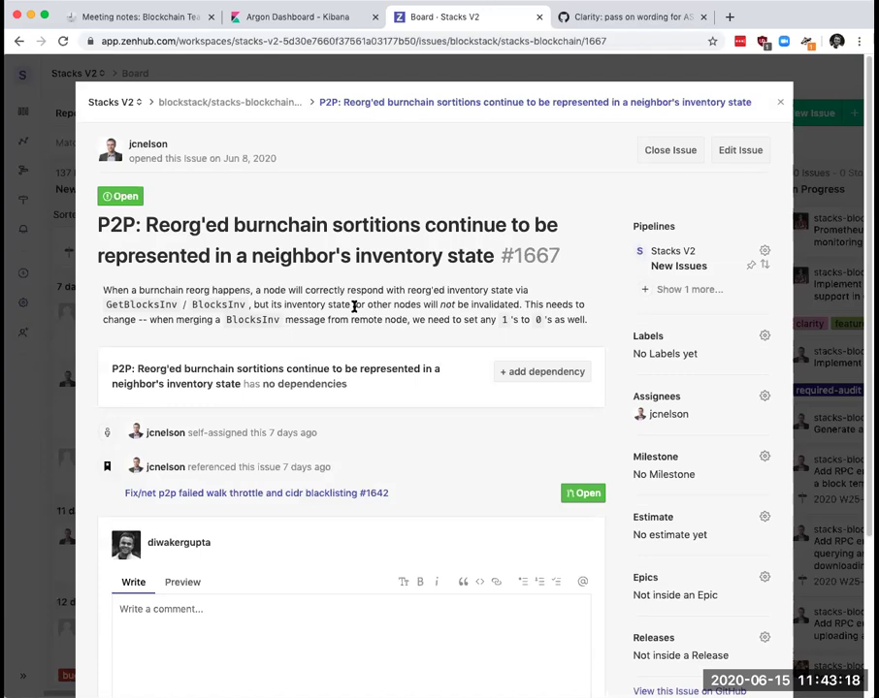
Read the description of issue #1667 and look at the milestone options available for it.
scroll(346, 302, "down", 1)
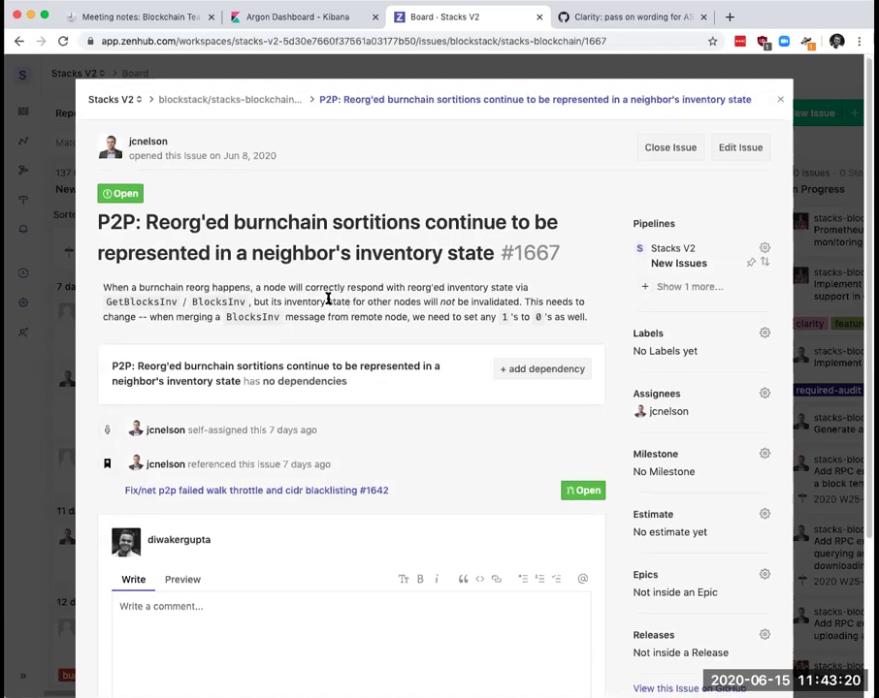
scroll(328, 299, "down", 1)
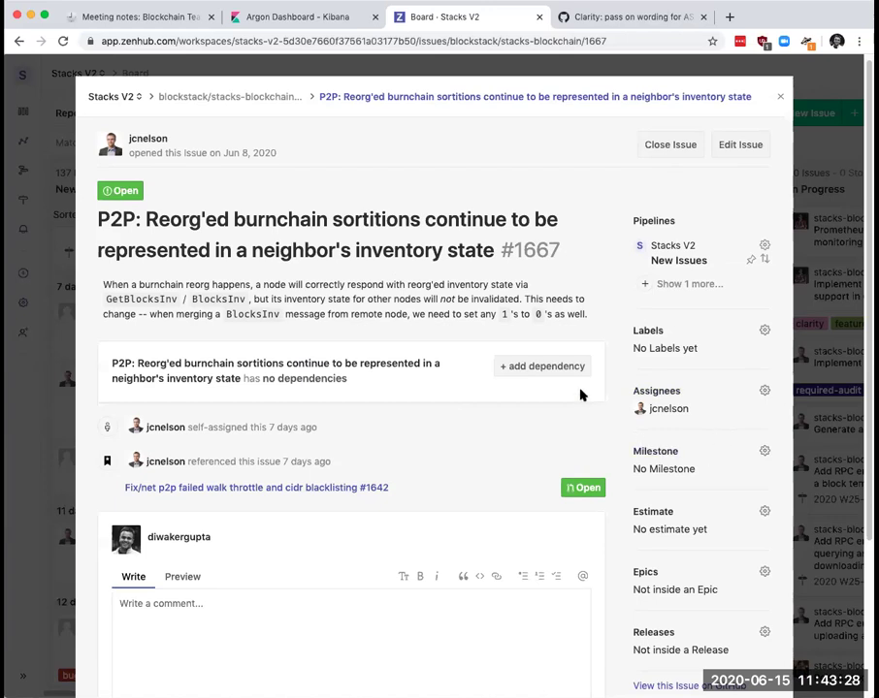
left_click(657, 452)
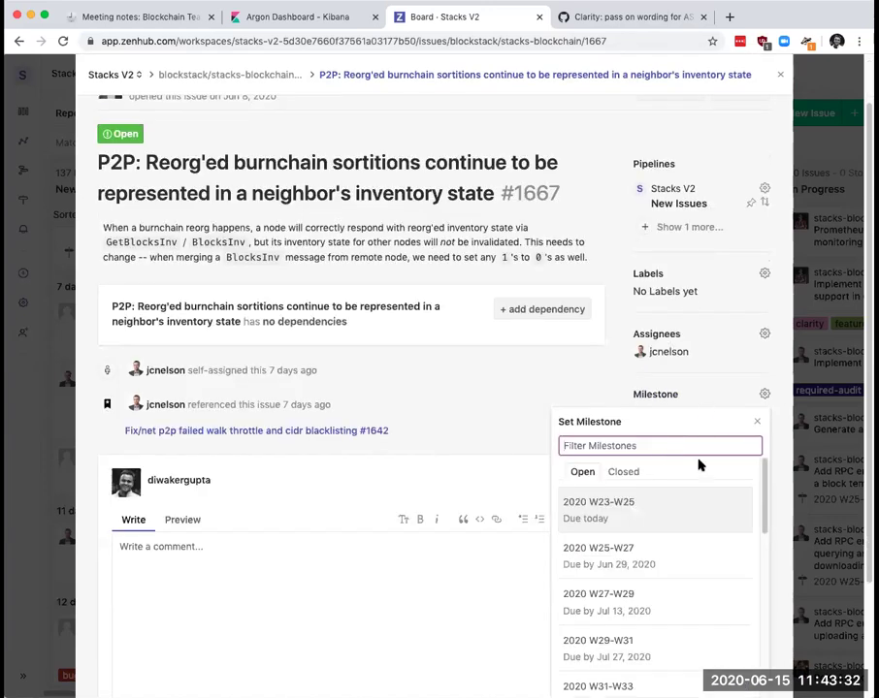
left_click(594, 523)
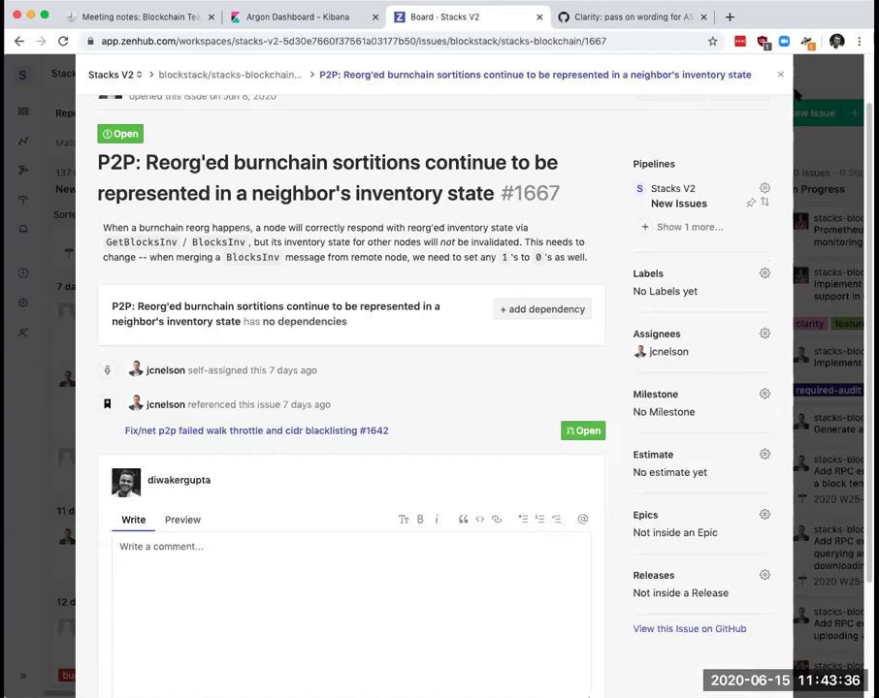
Return from issue #1667 to the board and move its card out of New Issues into a pipeline further along.
left_click(782, 76)
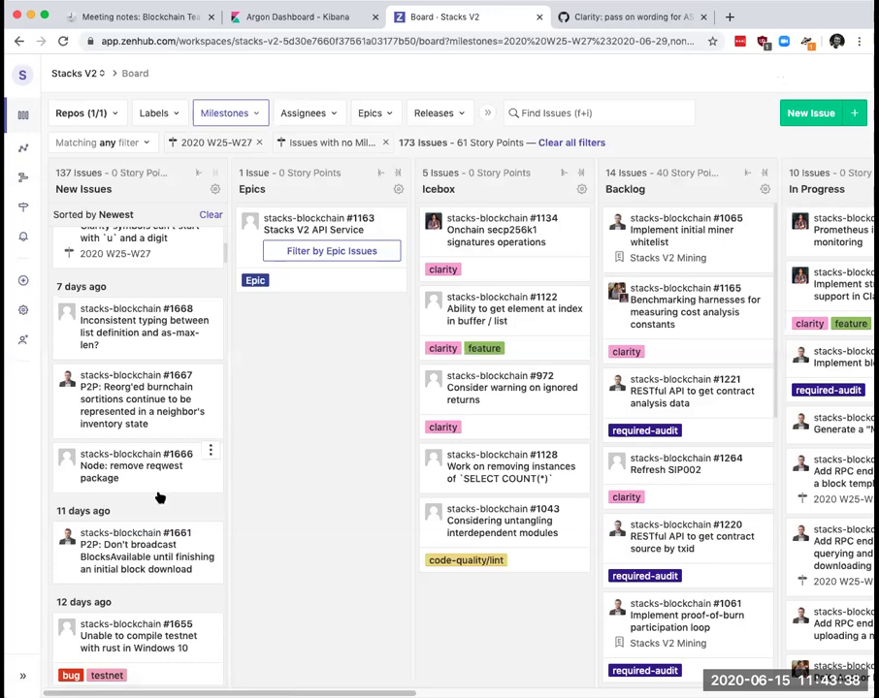
left_click_drag(88, 409, 771, 390)
scroll(332, 452, "left", 5)
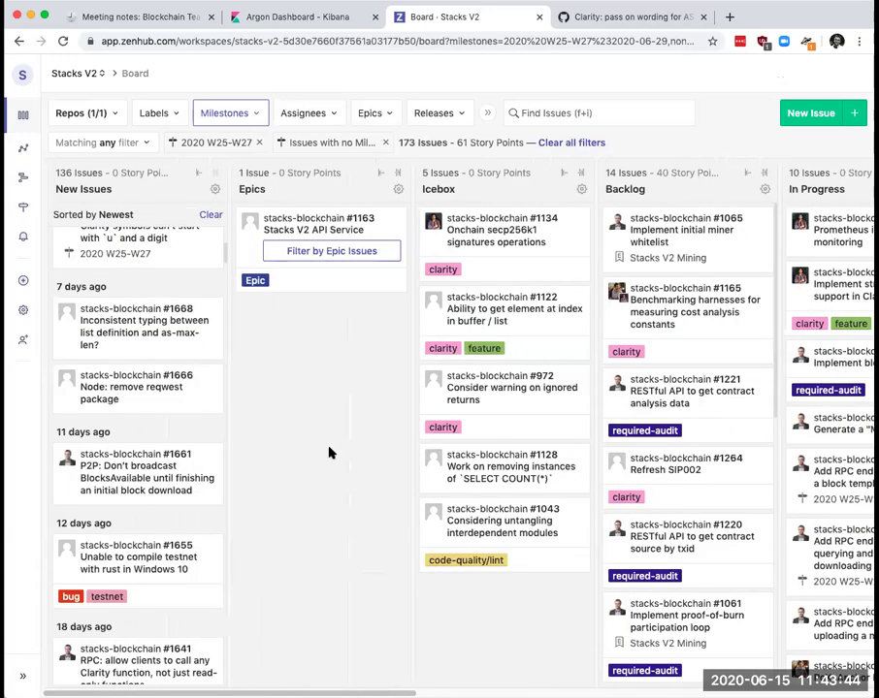
Review New Issues item #1661, "P2P: Don't broadcast BlocksAvailable until finishing an initial block download", and return to the board.
left_click(146, 466)
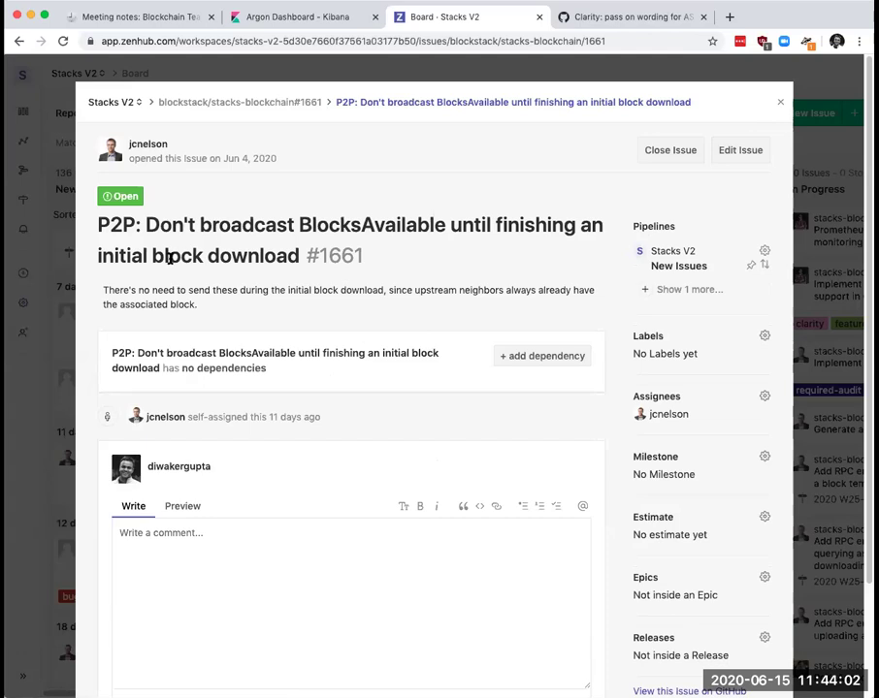
left_click_drag(153, 225, 299, 256)
left_click(269, 206)
left_click(783, 104)
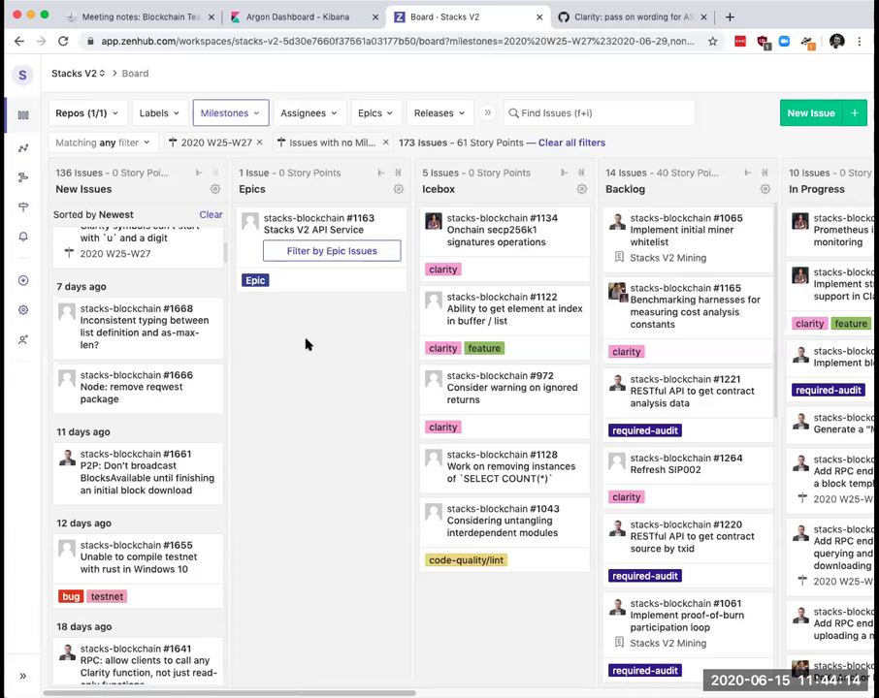
Open New Issues item #1666, "Node: remove reqwest package", and review its description and details.
scroll(160, 388, "up", 1)
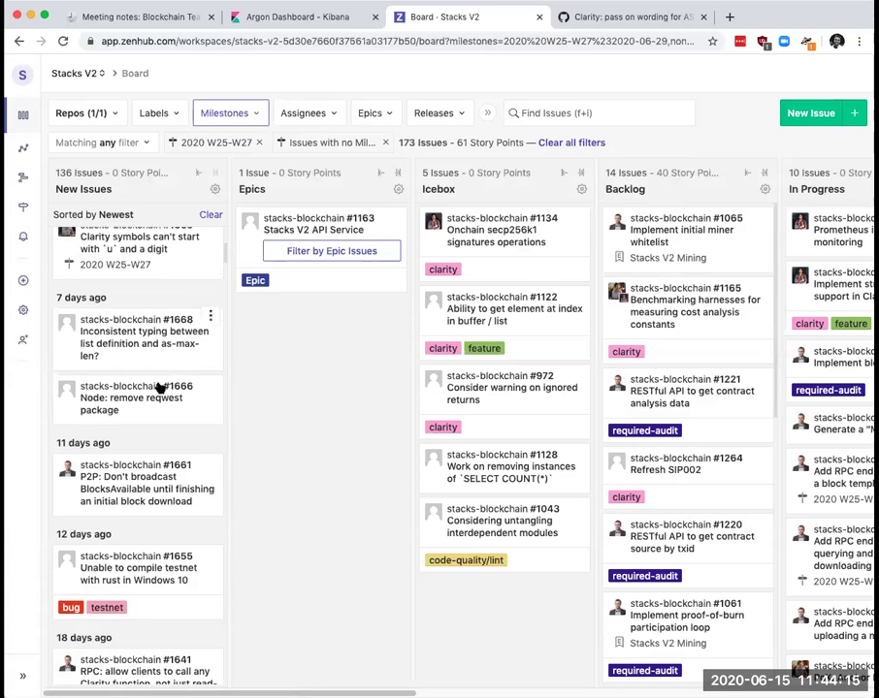
left_click(109, 409)
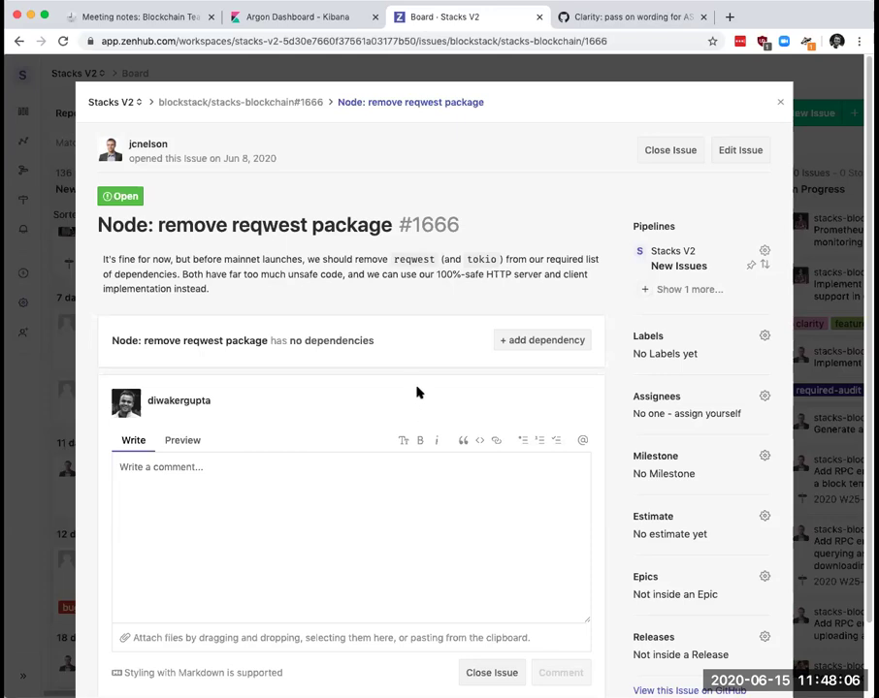
scroll(413, 388, "down", 1)
scroll(430, 355, "down", 2)
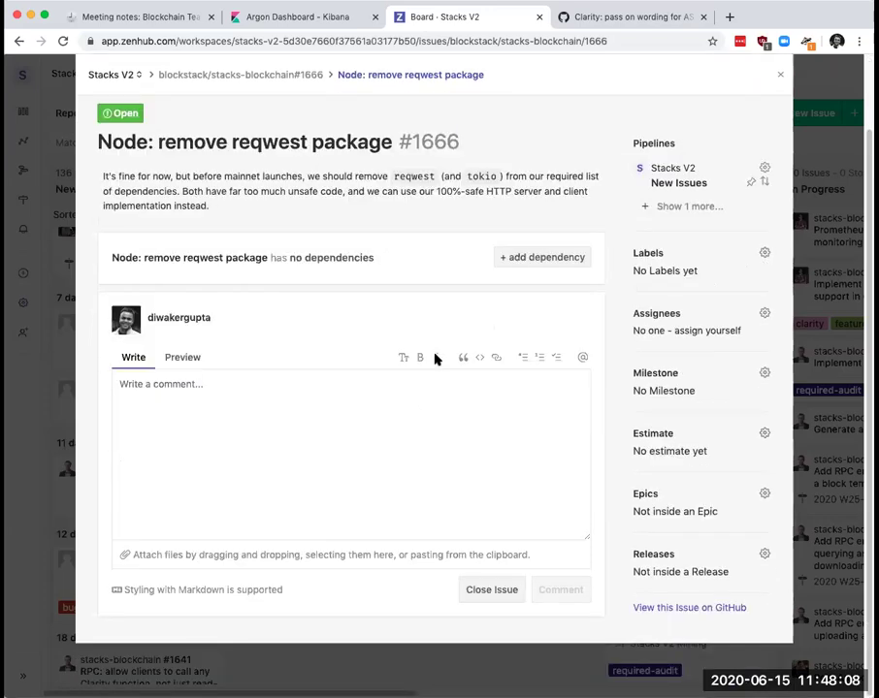
Comment on issue #1666: "General alignment that we want to do this, but probably later once the event-dispatcher, prometheus etc modules are stable.".
left_click(408, 484)
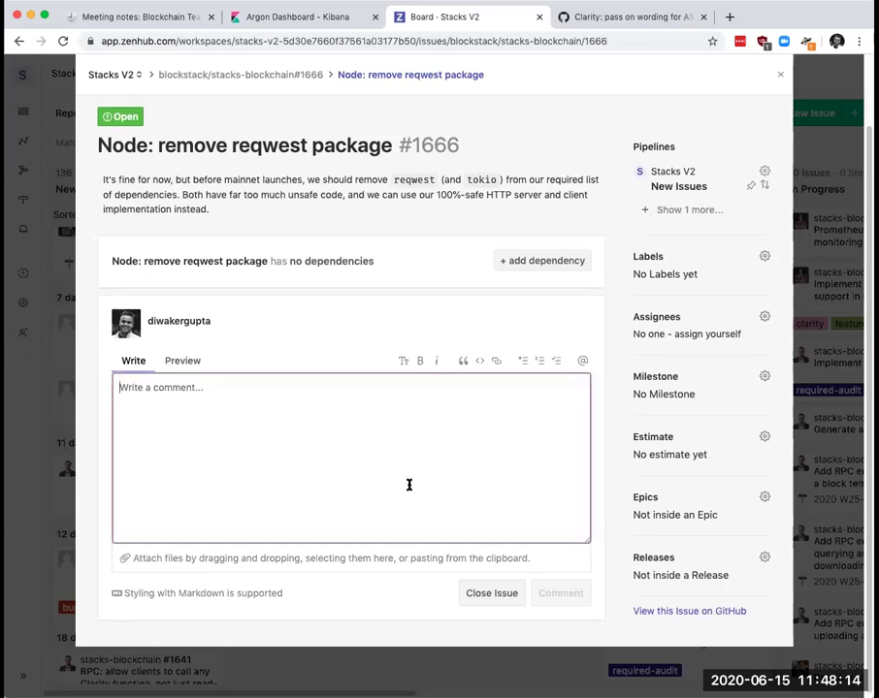
scroll(365, 369, "up", 1)
scroll(365, 369, "up", 3)
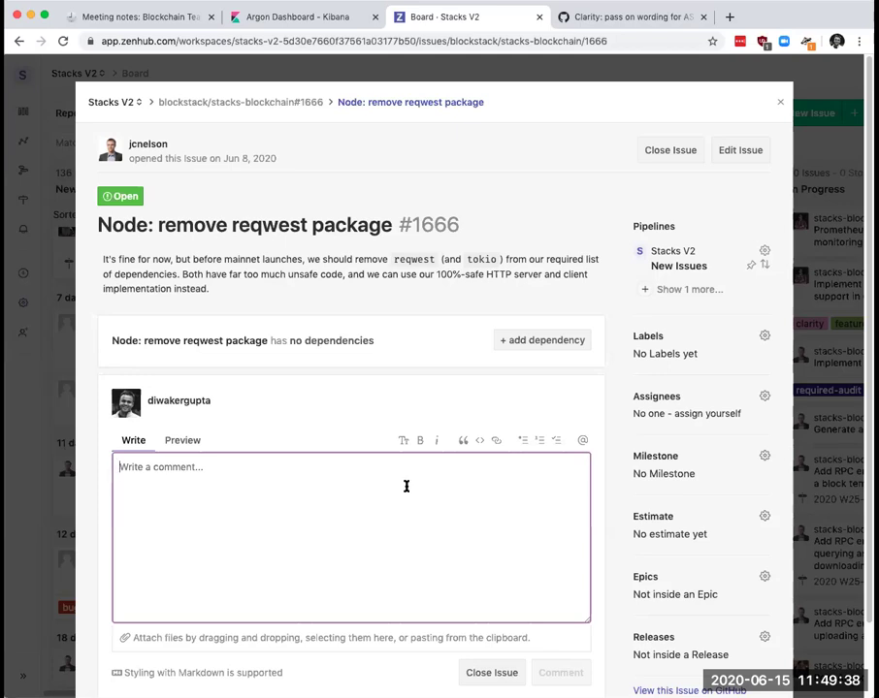
type("W")
key("BackSpace")
type("Generally")
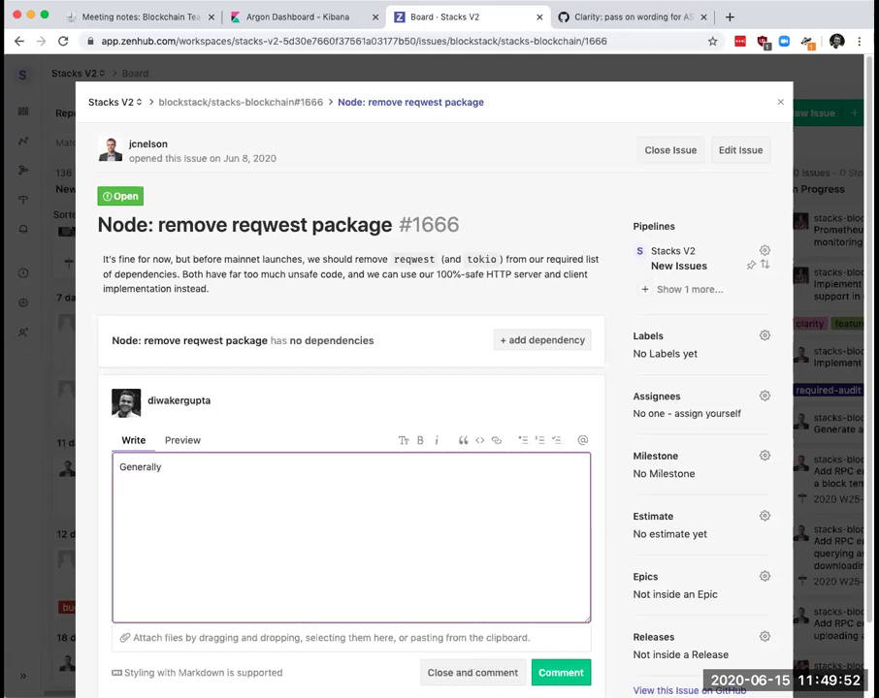
key("BackSpace")
key("BackSpace")
type("alignment that we ")
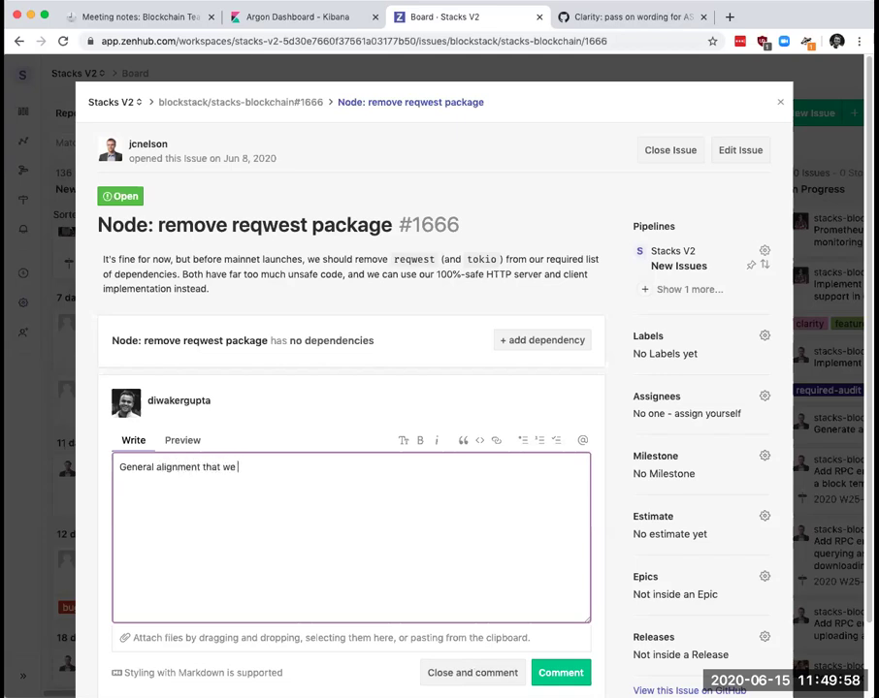
type("want to do this, but")
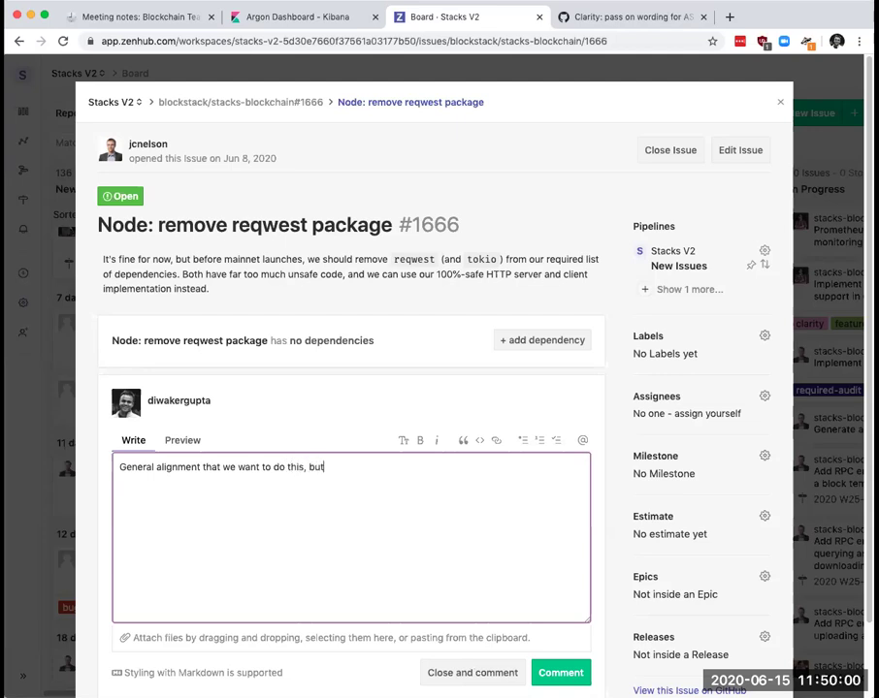
type(" probably later once the sid")
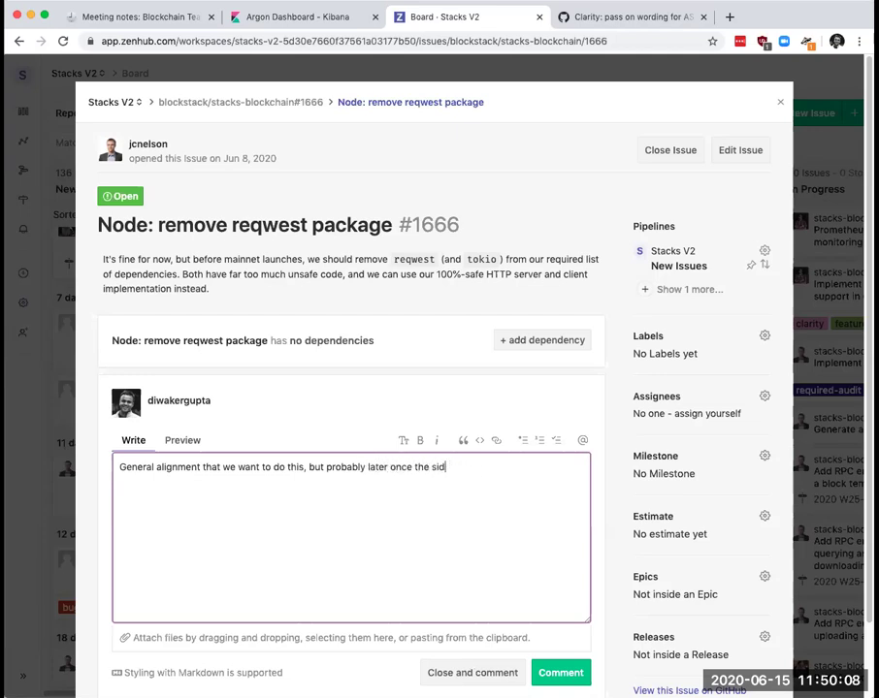
type("event-dispatch")
key("BackSpace")
type("cher, promet")
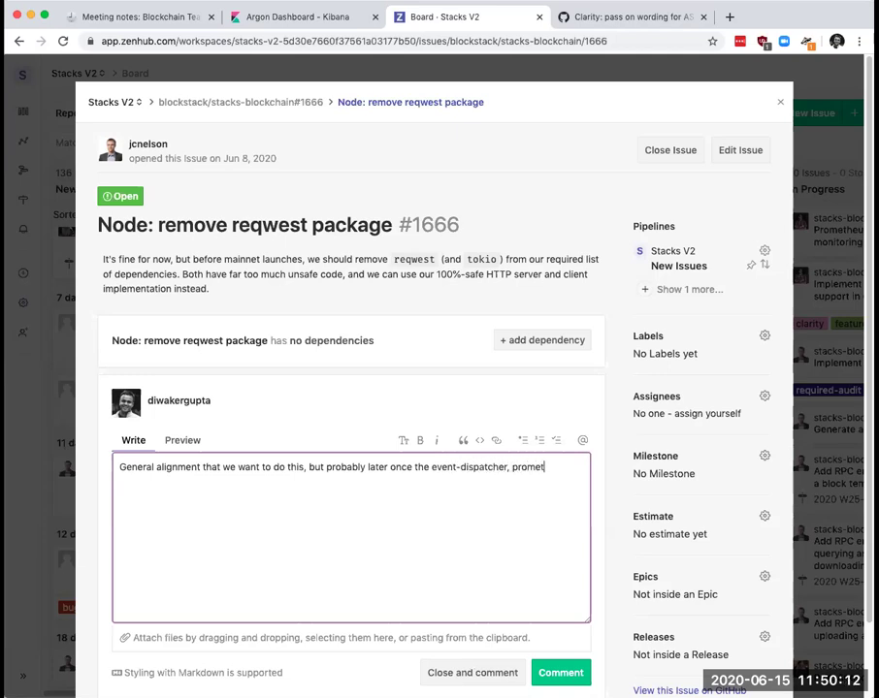
type("heus etc modules are stable.")
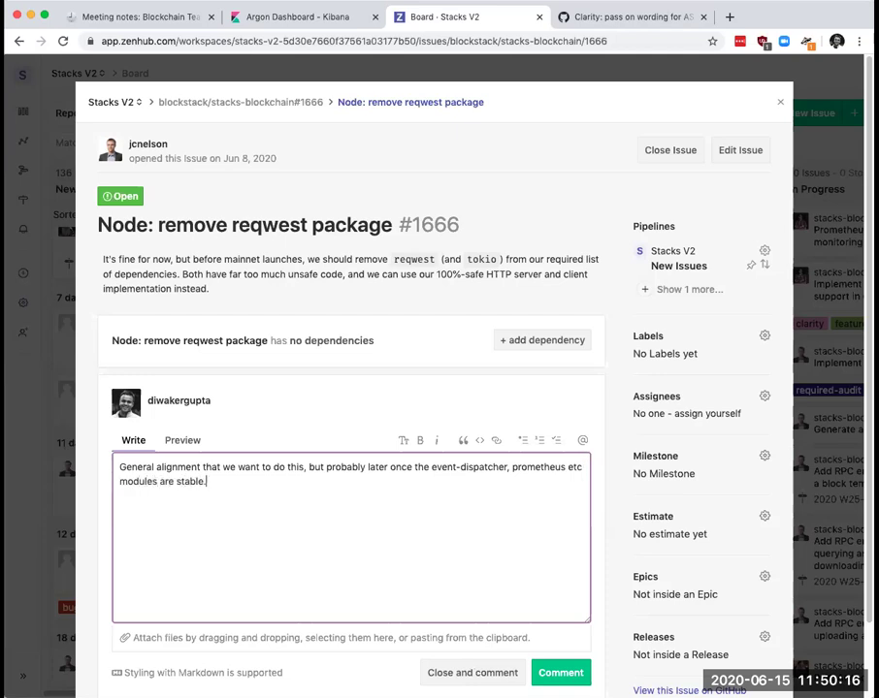
left_click(564, 667)
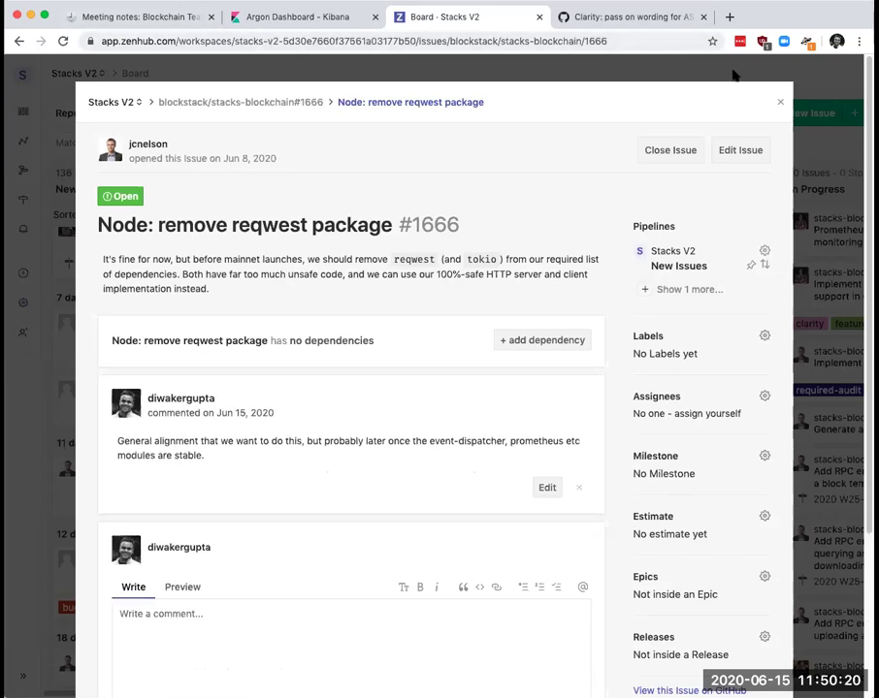
left_click(778, 104)
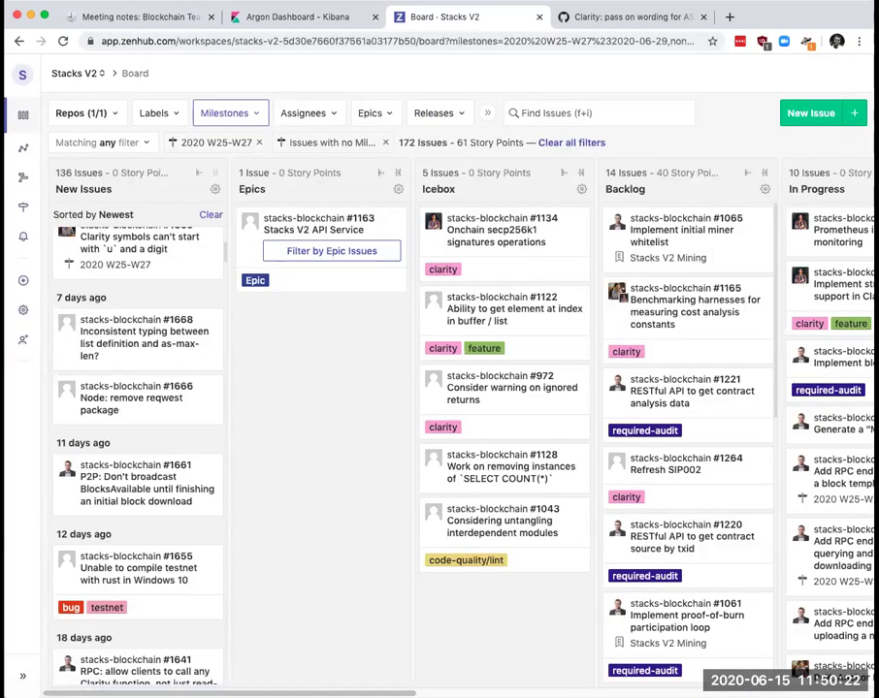
Scan the older New Issues cards for remaining untriaged items and come back to the newest ones.
scroll(194, 398, "down", 1)
scroll(146, 429, "down", 3)
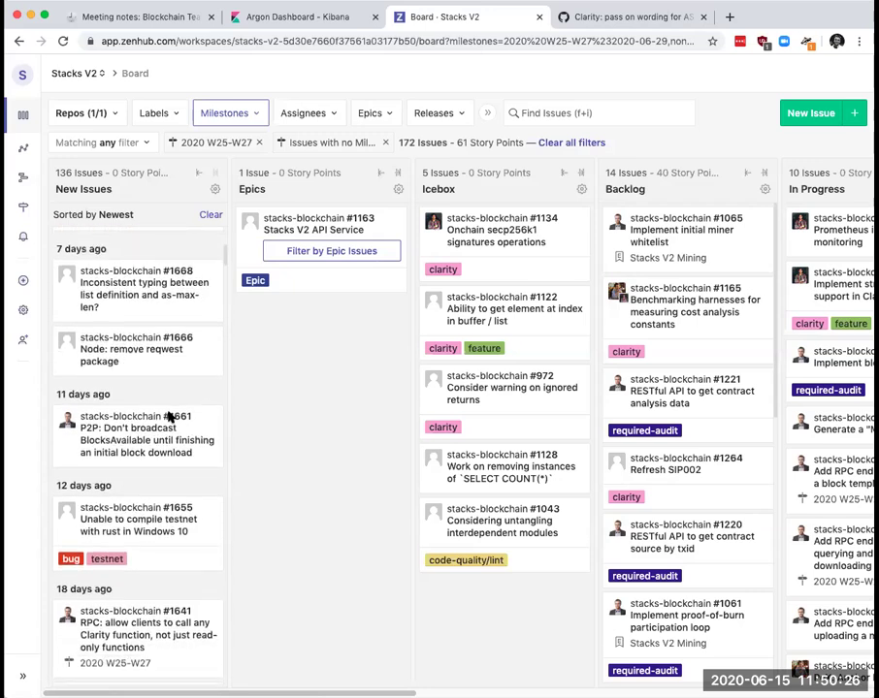
scroll(155, 417, "down", 9)
scroll(151, 482, "down", 2)
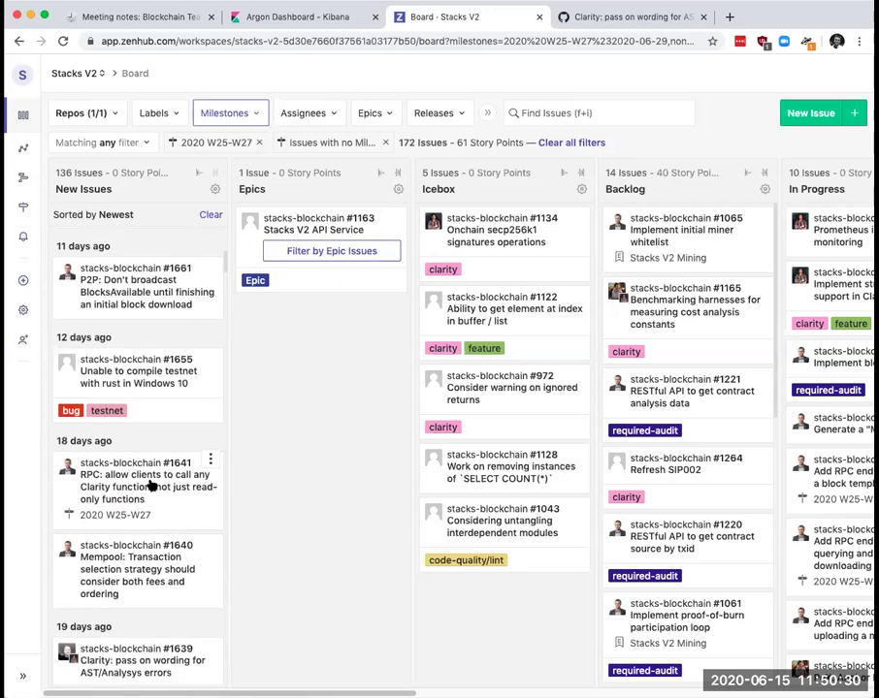
scroll(150, 485, "down", 20)
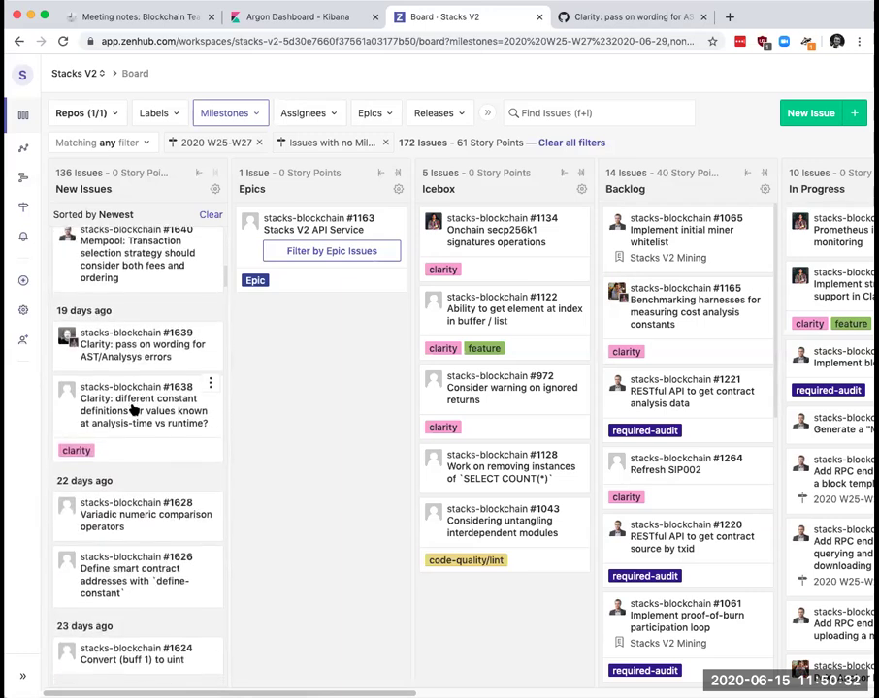
scroll(134, 410, "up", 20)
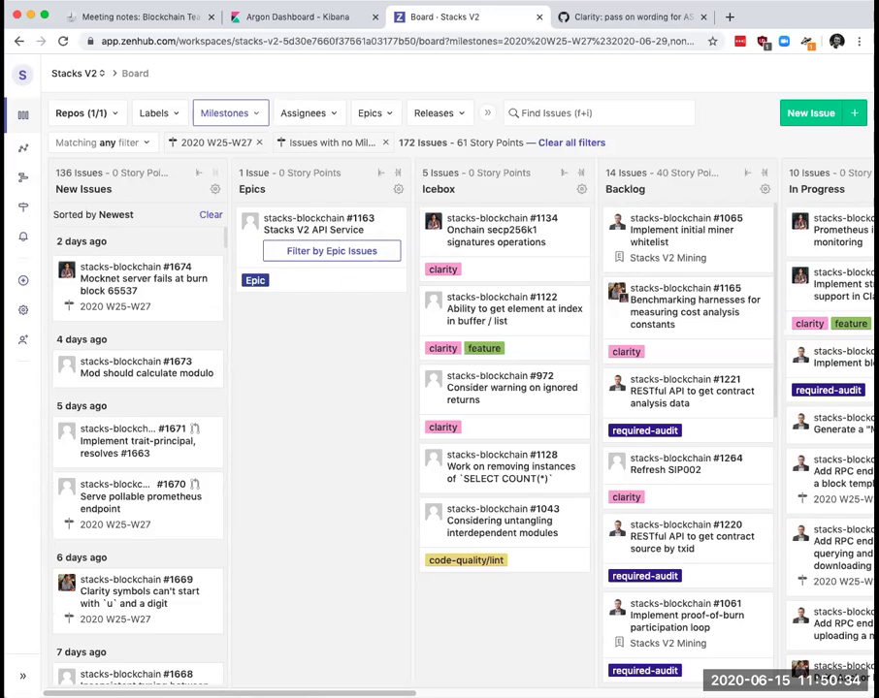
Switch to the Blockchain Team meeting notes and check off the June 15 board run-through and untriaged-issues review items.
left_click(112, 17)
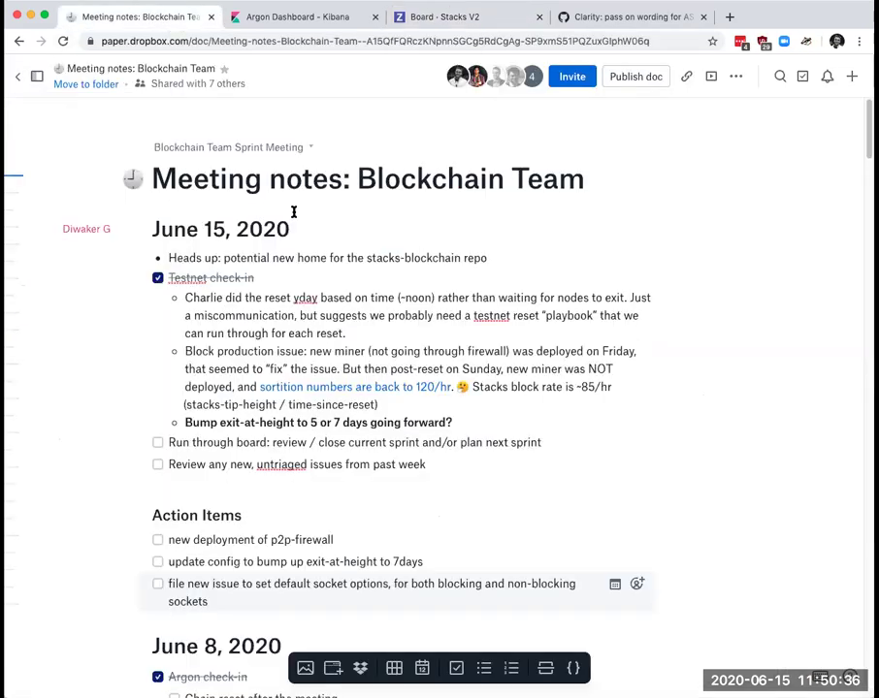
left_click(157, 442)
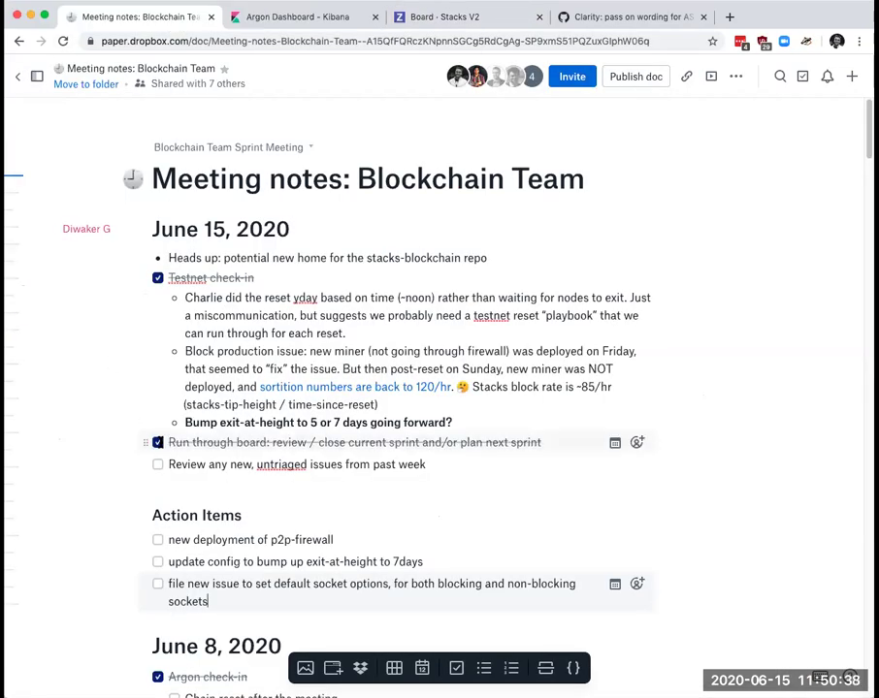
left_click(158, 465)
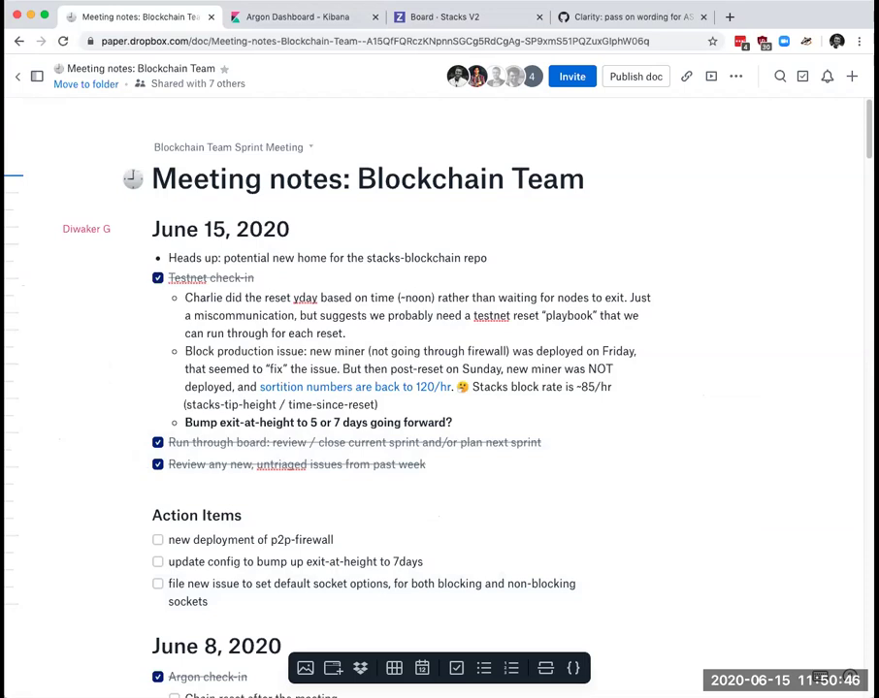
Assign the p2p-firewall deployment action item to the responsible teammate with a mention, adding "to tag a release and ping the devops team".
scroll(345, 378, "down", 3)
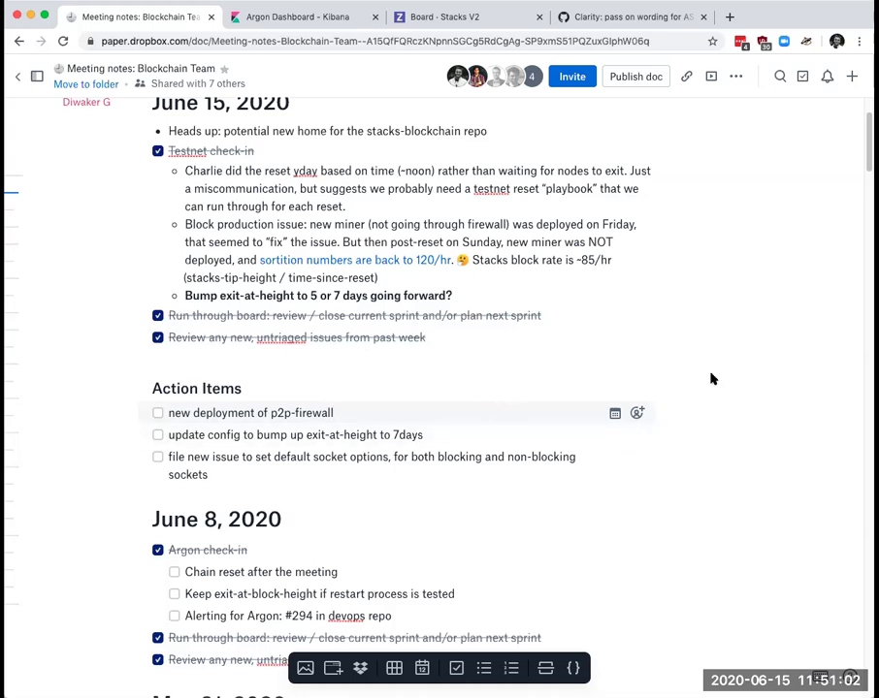
left_click(494, 409)
type("— @jud")
key("Return")
type("to tag a release and ping the devops team")
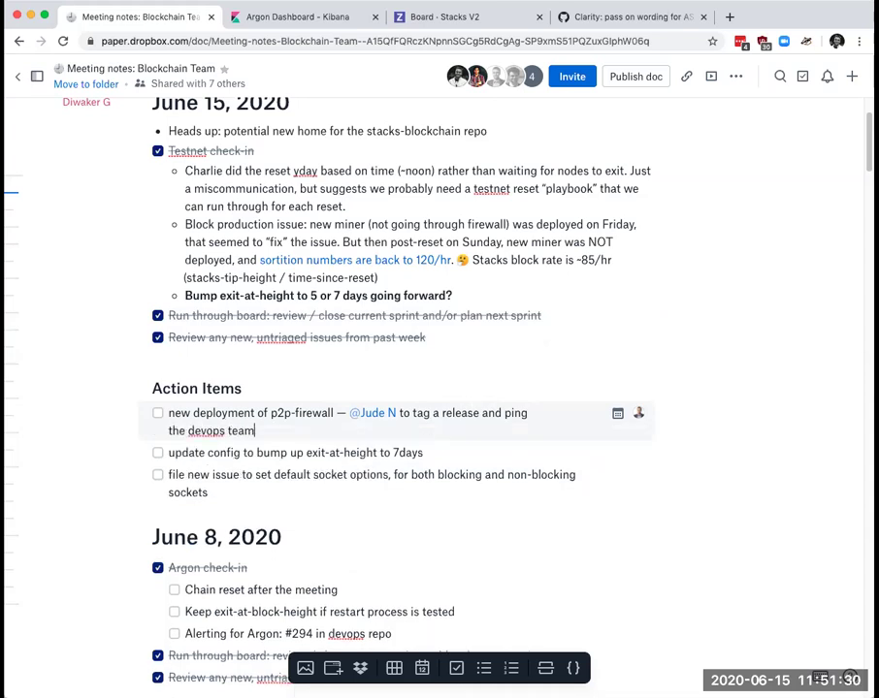
Assign the exit-at-height config action item to the responsible teammate with a mention, adding "coordinate w/ devops team".
left_click(499, 453)
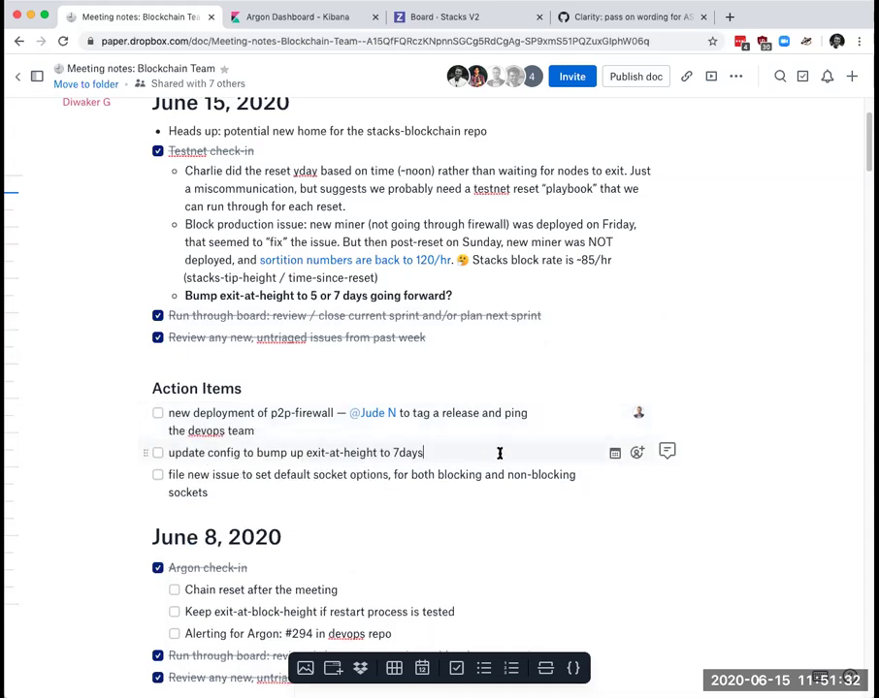
type("-- @ludo")
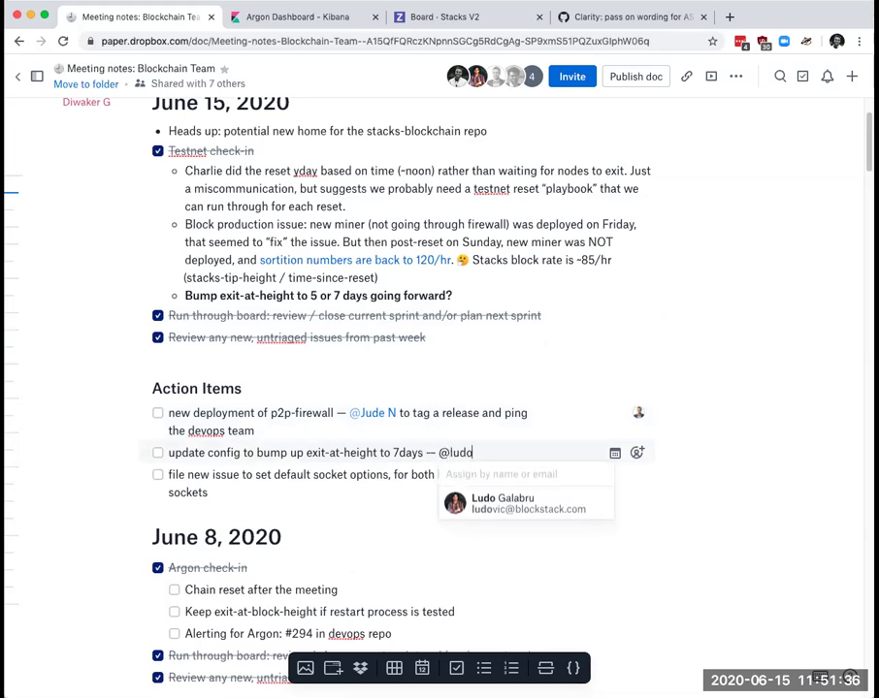
key("Return")
type("coordinate w/ devops team")
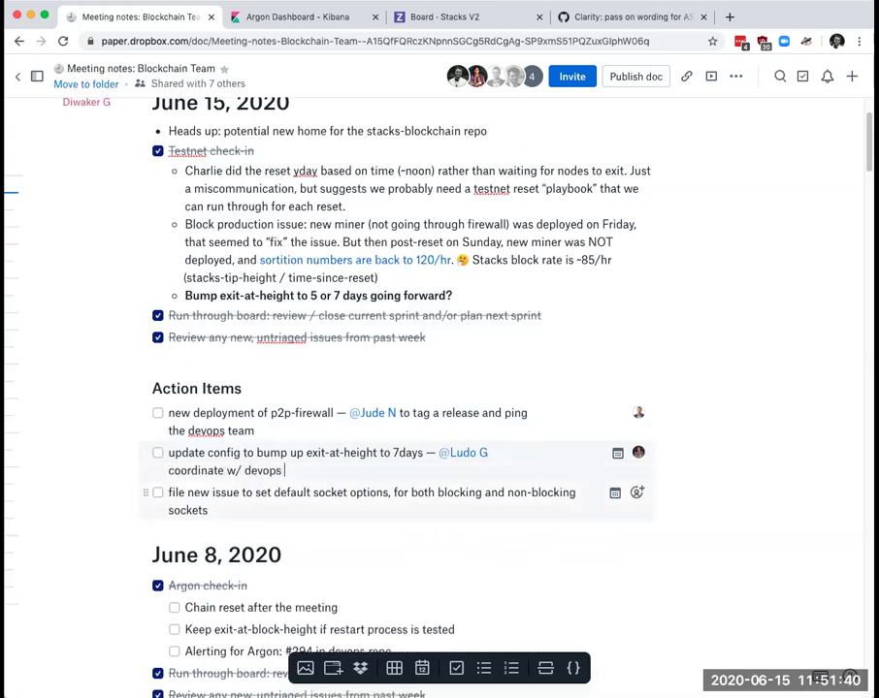
Start extending the action item about filing a new issue to set default socket options.
left_click(364, 511)
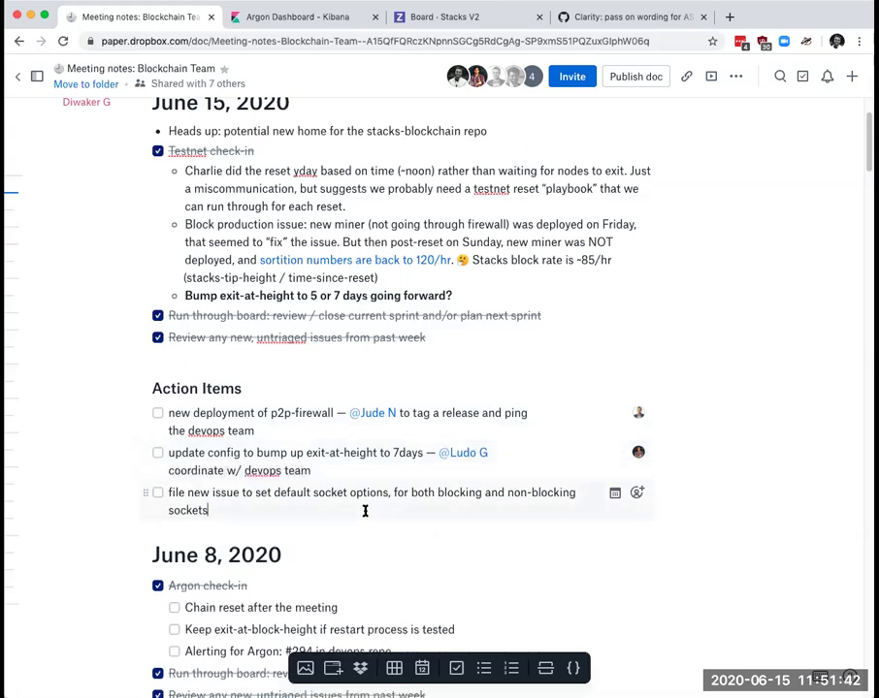